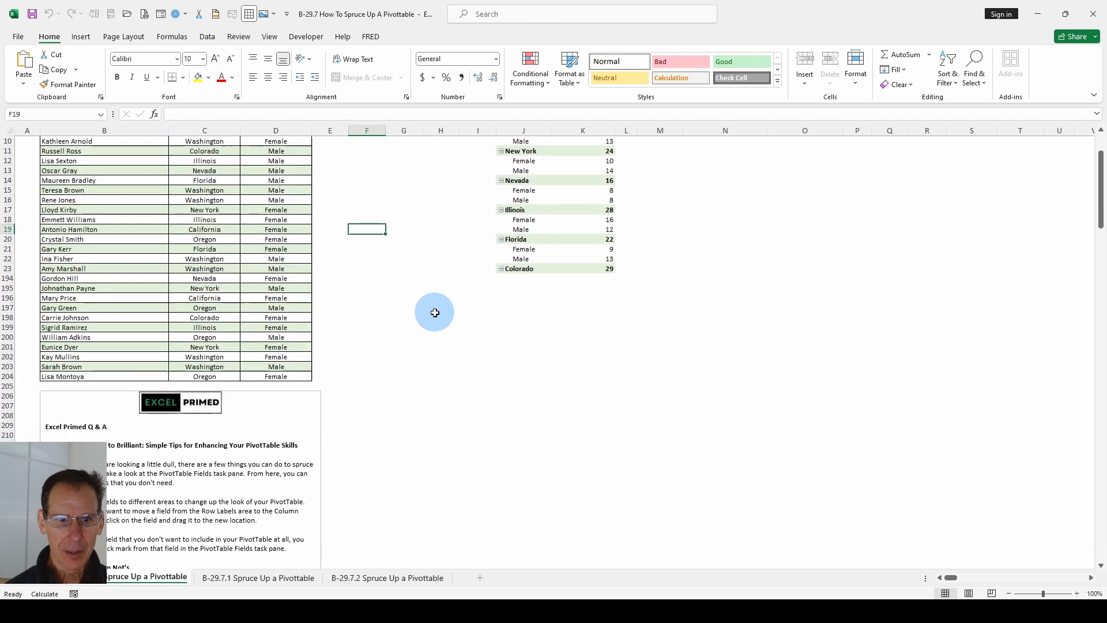
scroll(435, 312, "up", 3)
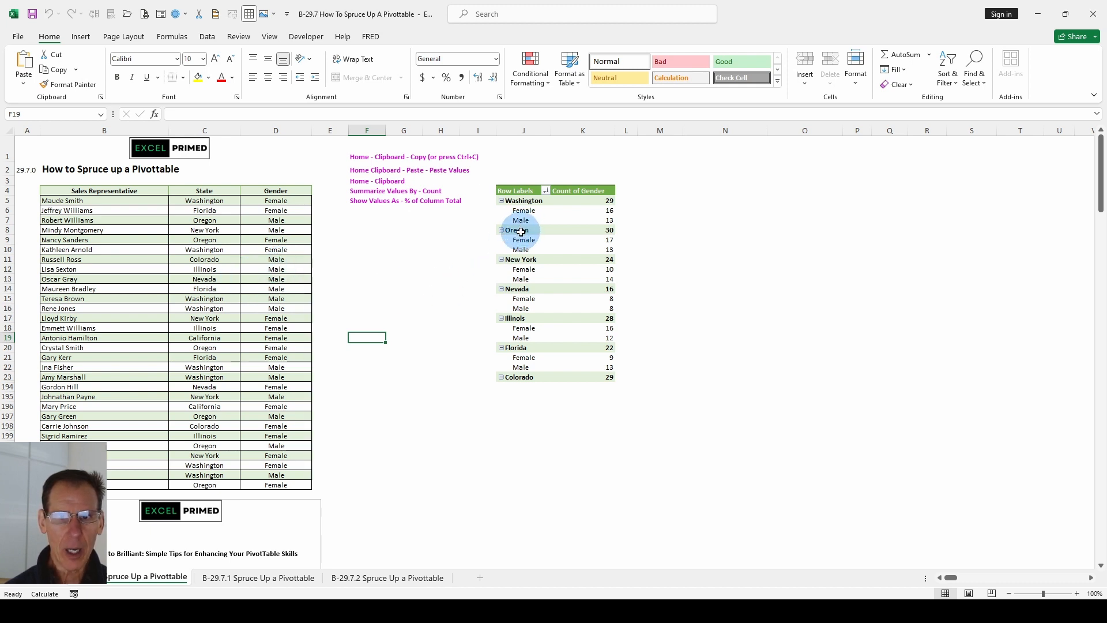
scroll(429, 395, "down", 2)
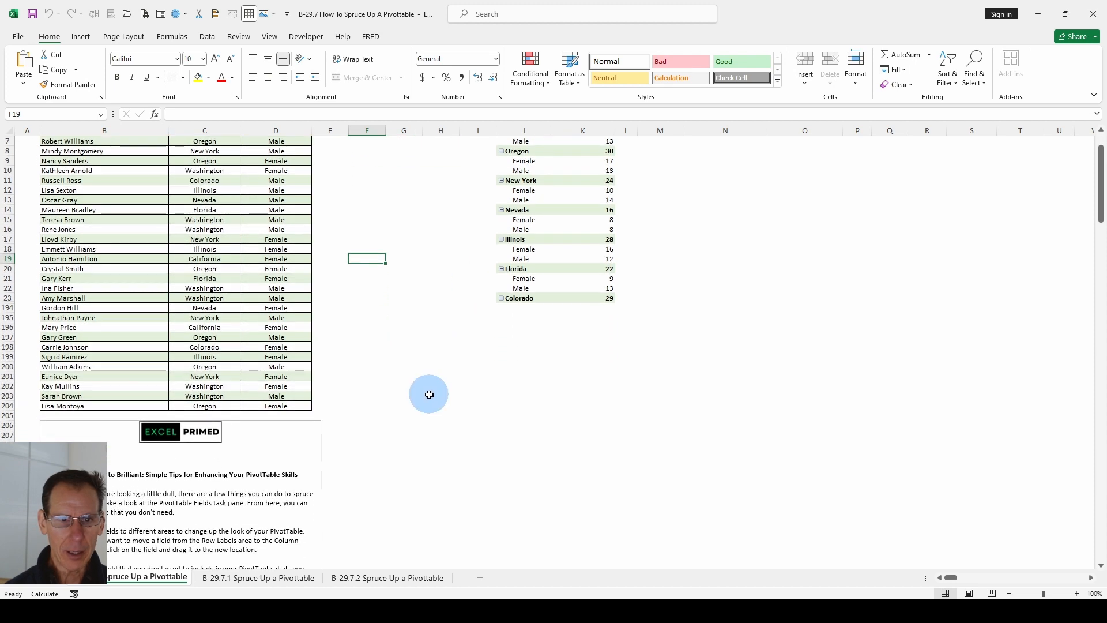
scroll(428, 394, "down", 3)
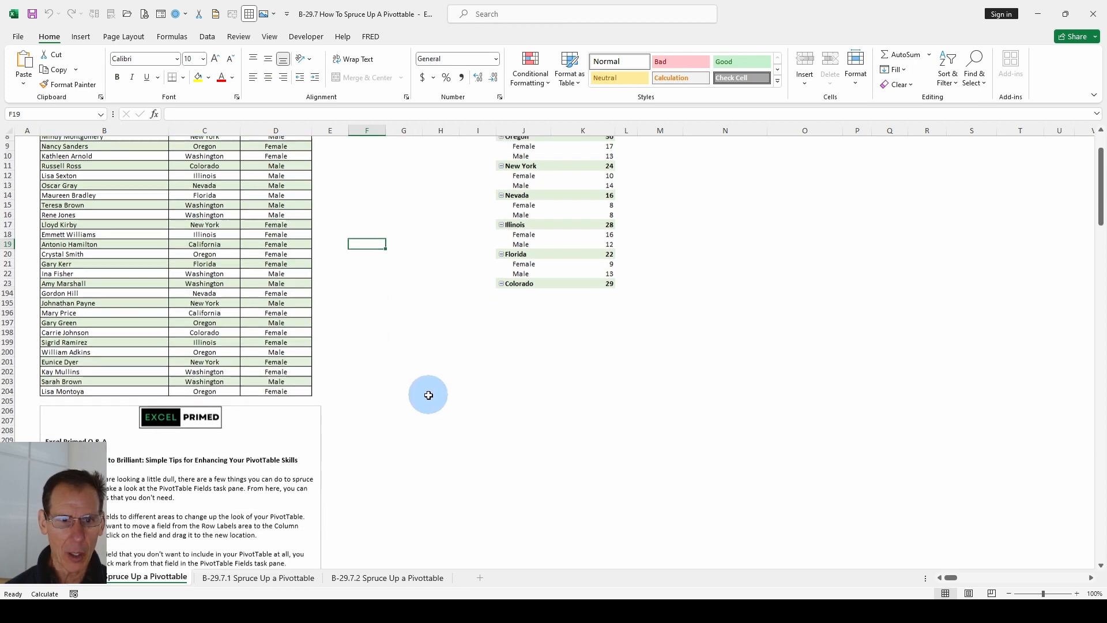
scroll(427, 394, "up", 5)
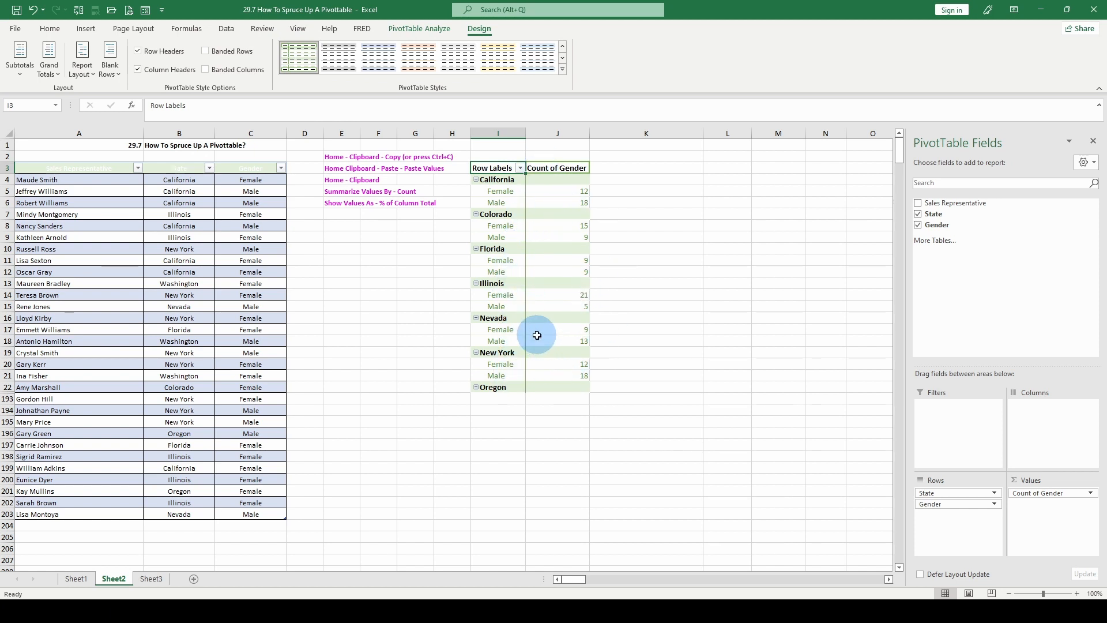
Try showing all pivot table subtotals at the top of each state group, and hide the subtotals again.
left_click(26, 74)
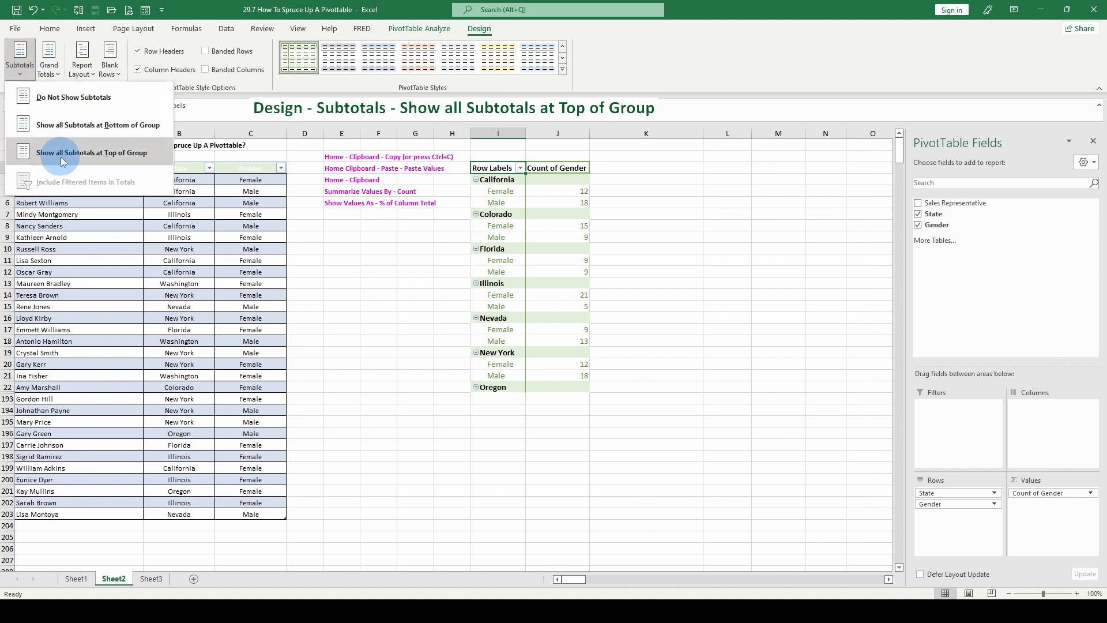
left_click(115, 155)
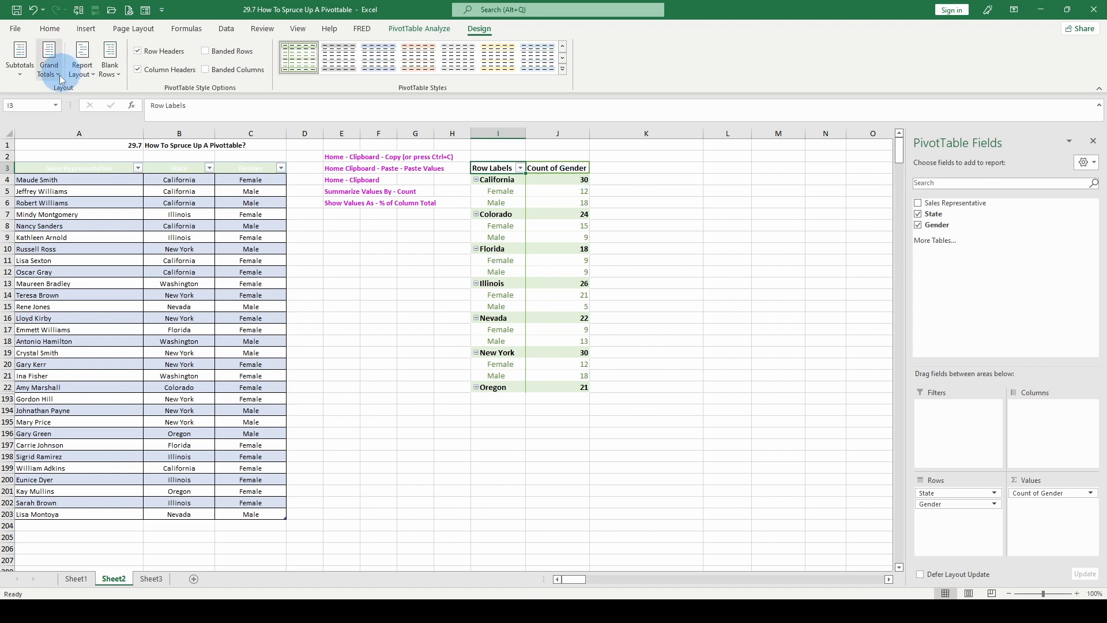
left_click(21, 75)
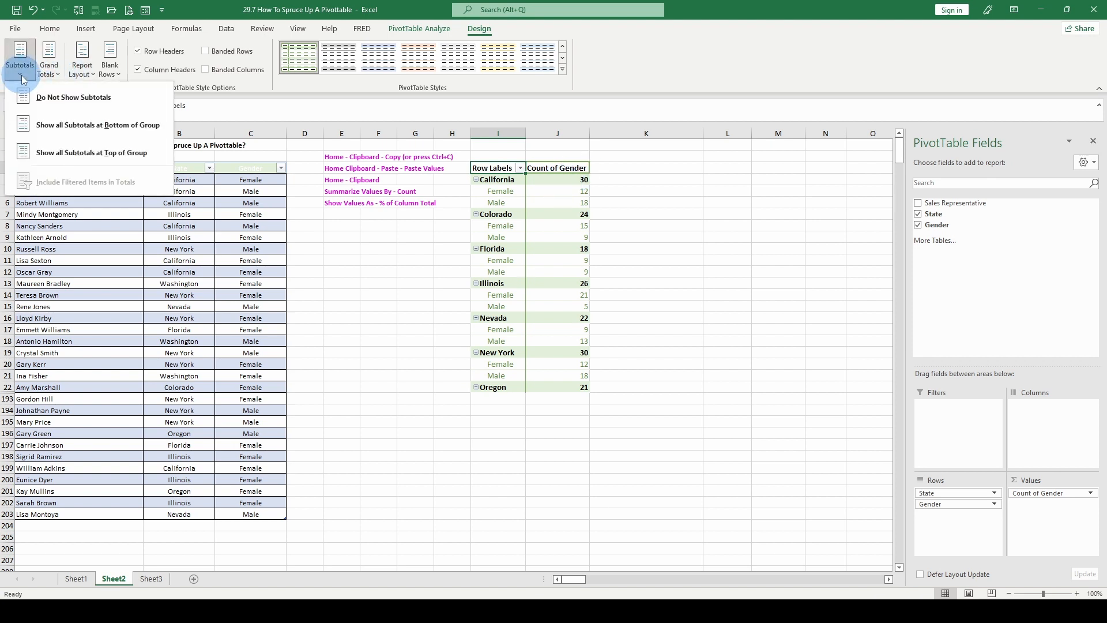
left_click(40, 99)
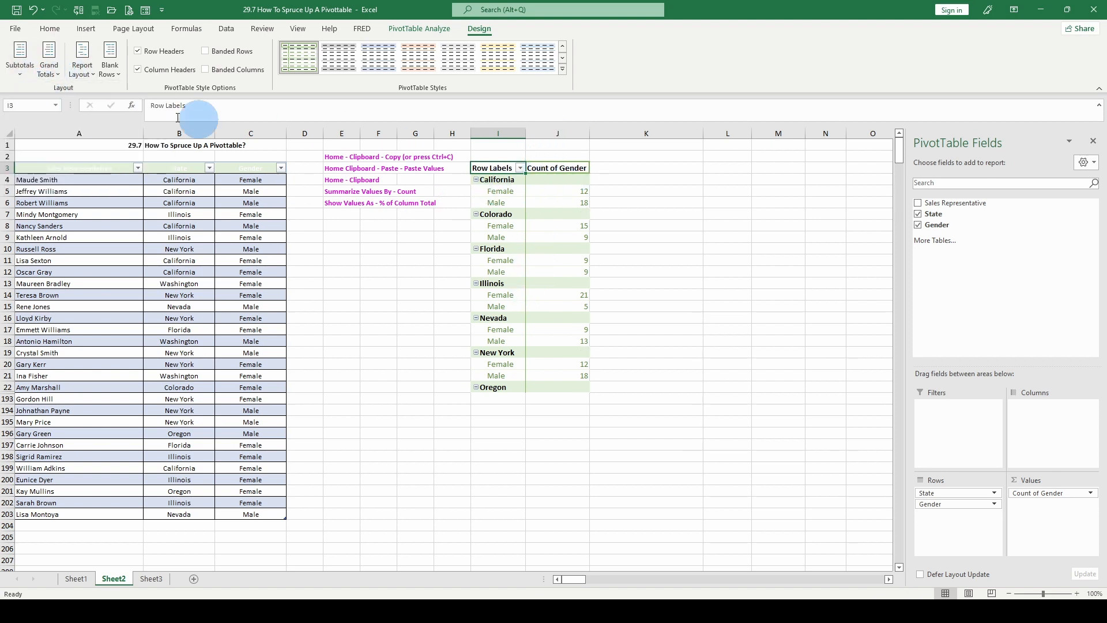
Try showing all pivot table subtotals at the bottom of each state group, and switch the subtotals back off.
left_click(16, 76)
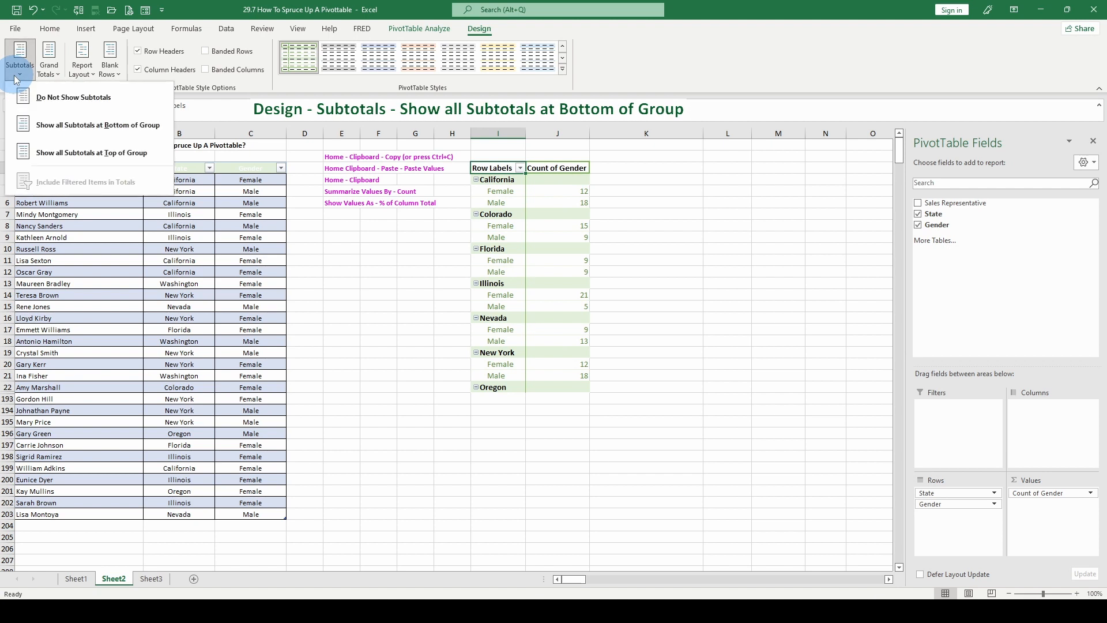
left_click(35, 130)
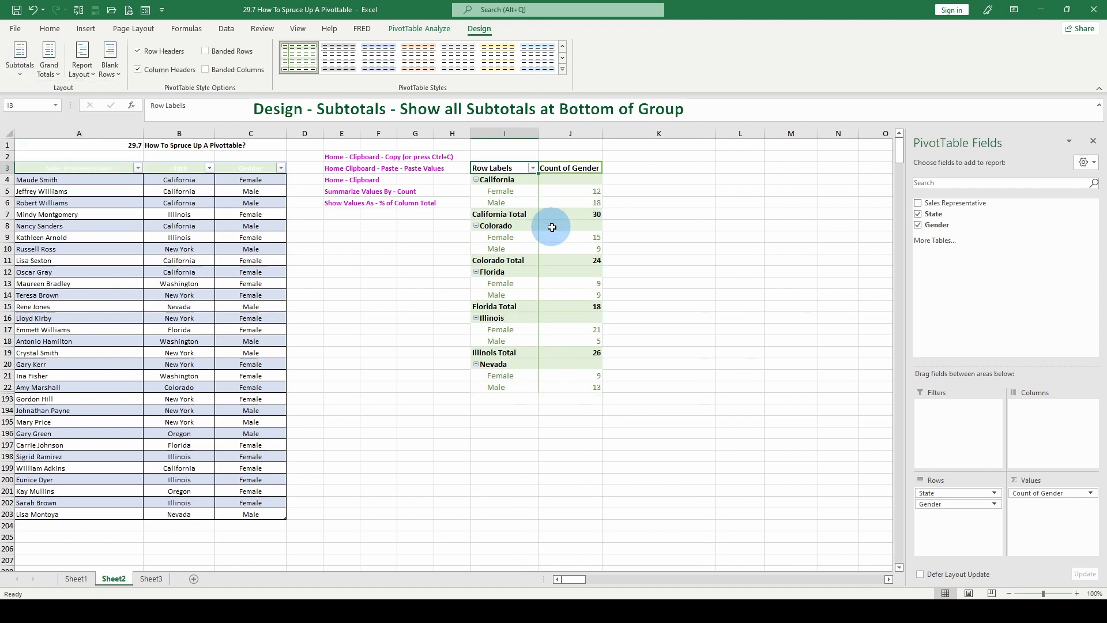
left_click(20, 70)
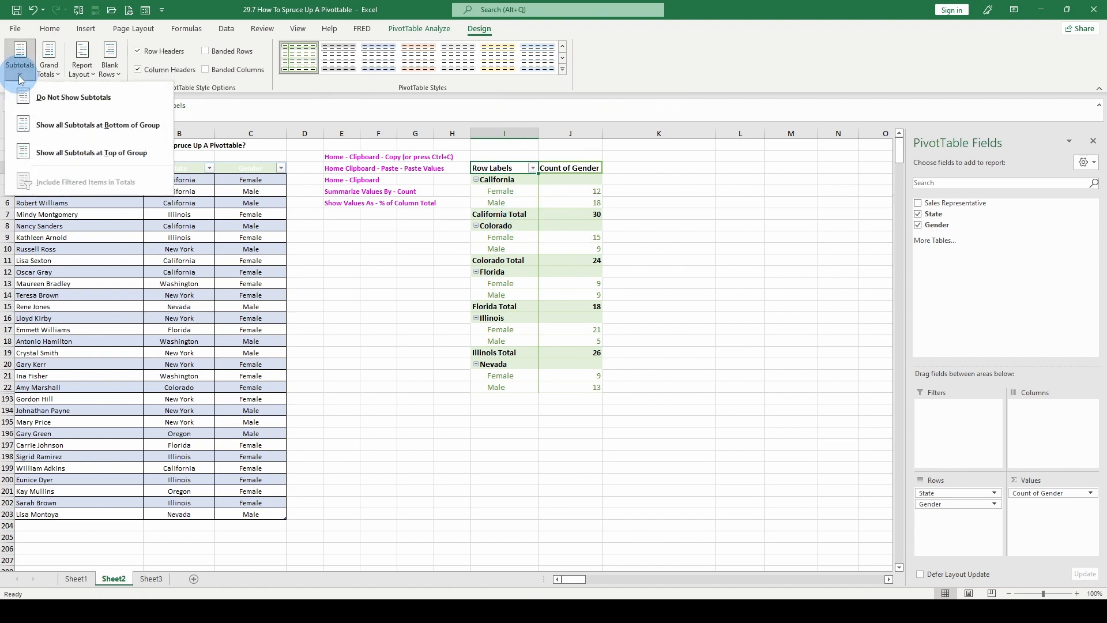
left_click(22, 96)
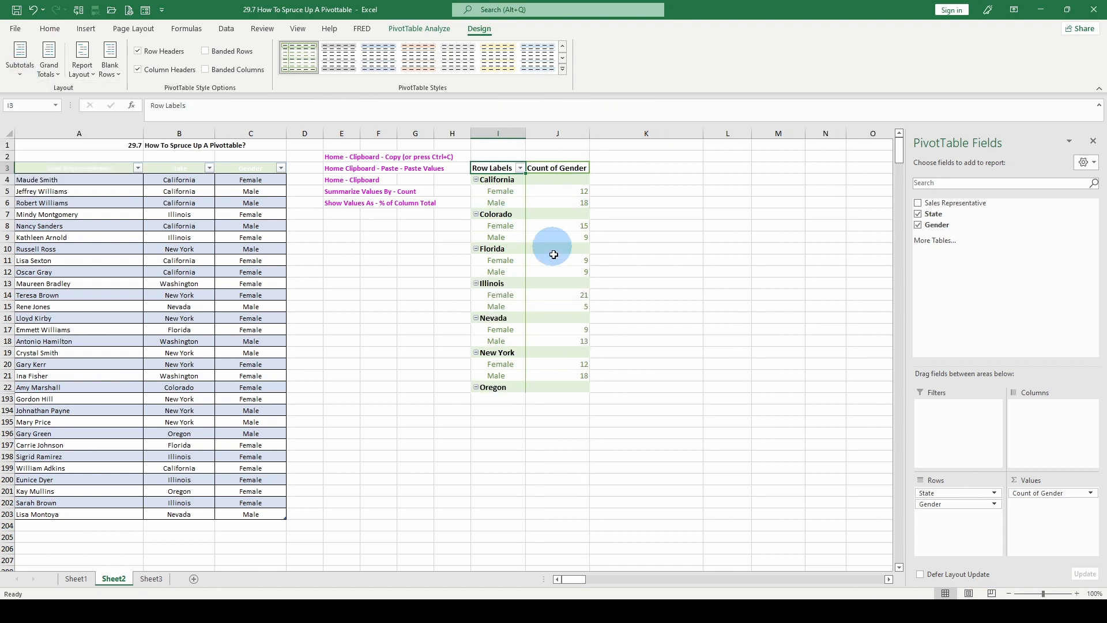
left_click(20, 65)
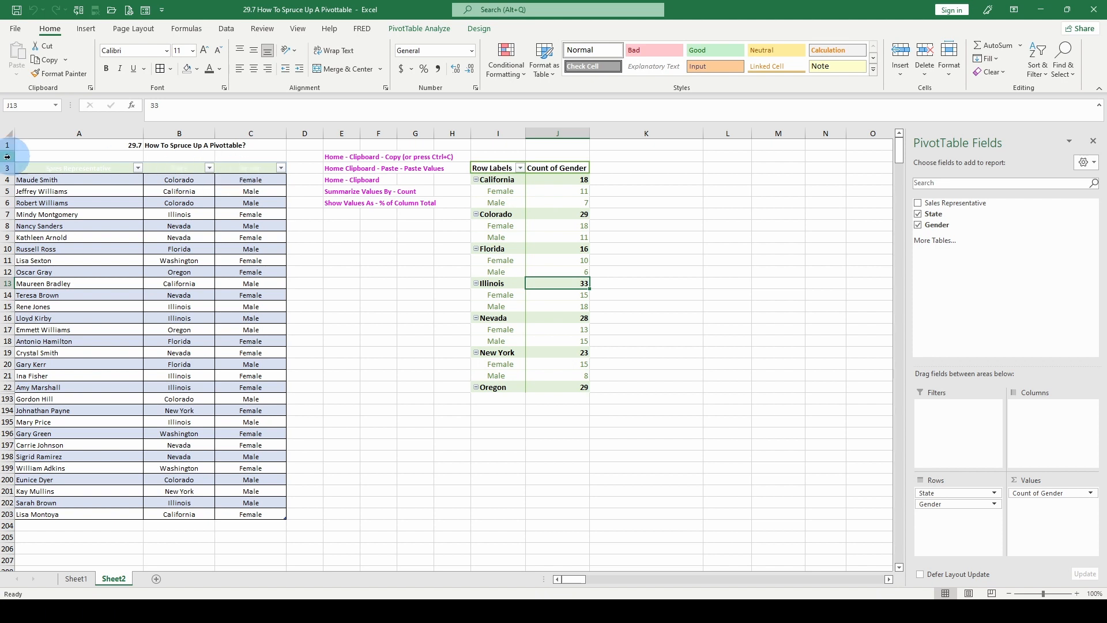
Recalculate the workbook repeatedly to regenerate the random State and Gender values in the source table.
left_click(190, 271)
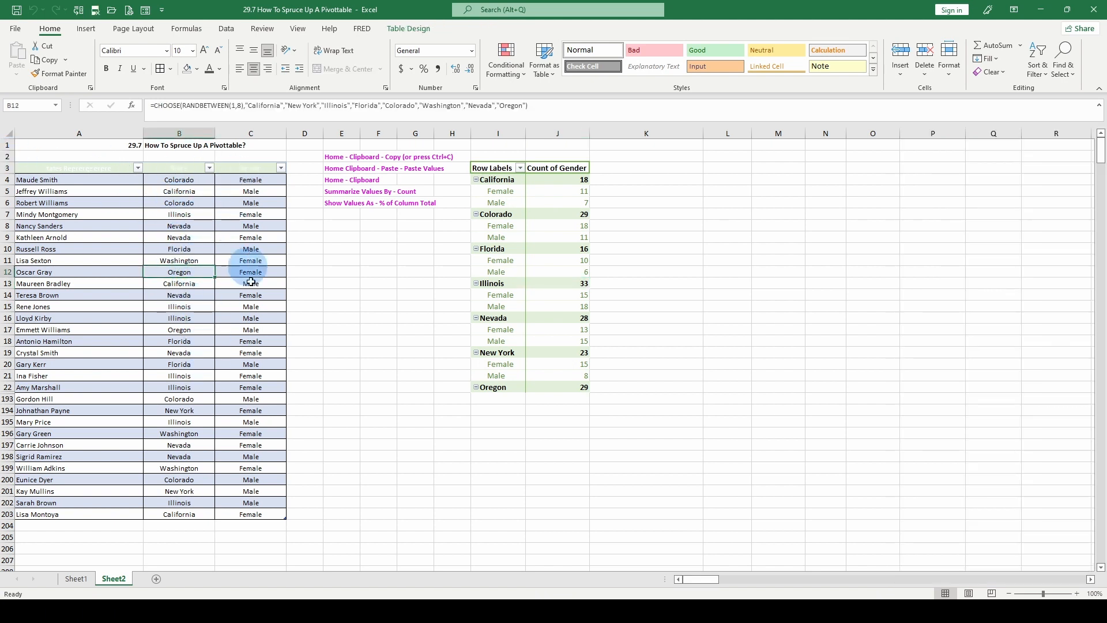
key("F9")
key("F9")
key("F9")
key("F9")
key("F9")
key("F9")
key("F9")
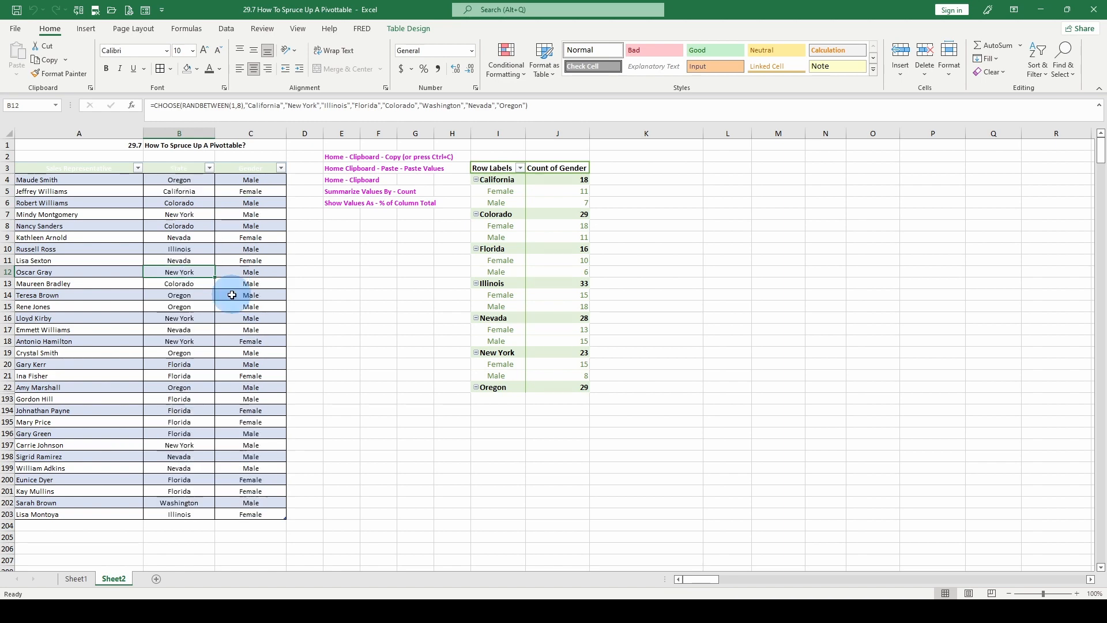
key("F9")
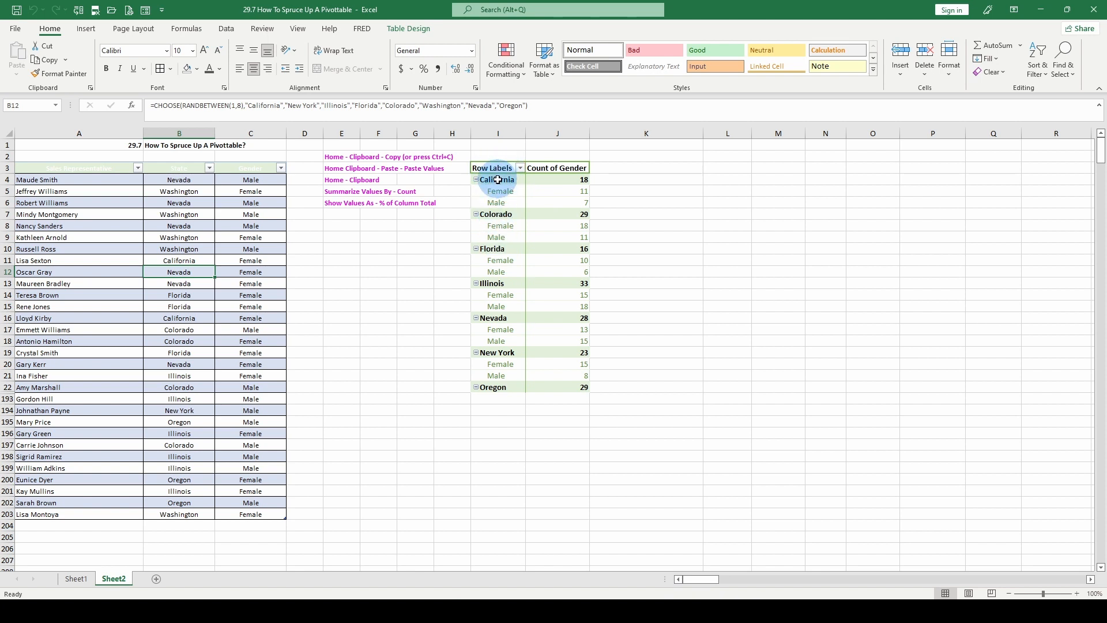
left_click_drag(498, 179, 578, 383)
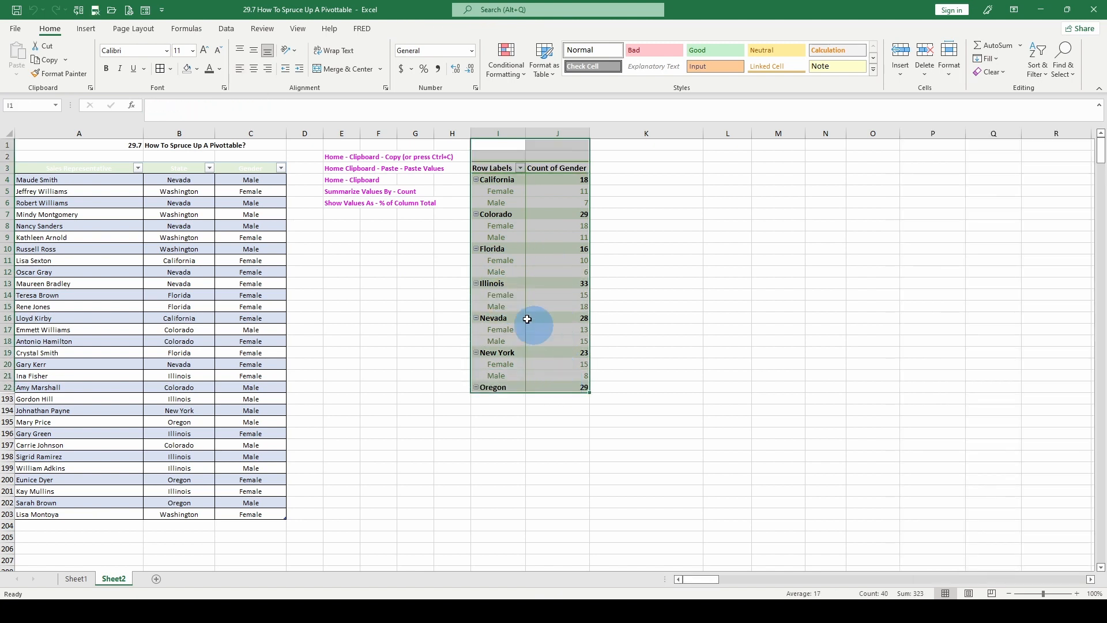
right_click(514, 265)
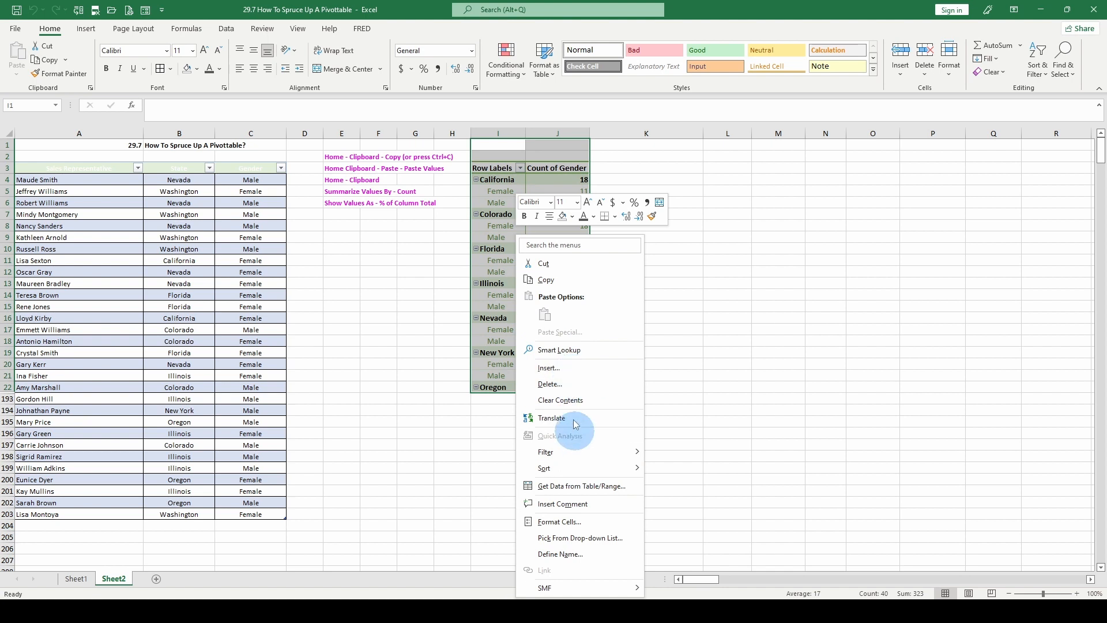
left_click(489, 268)
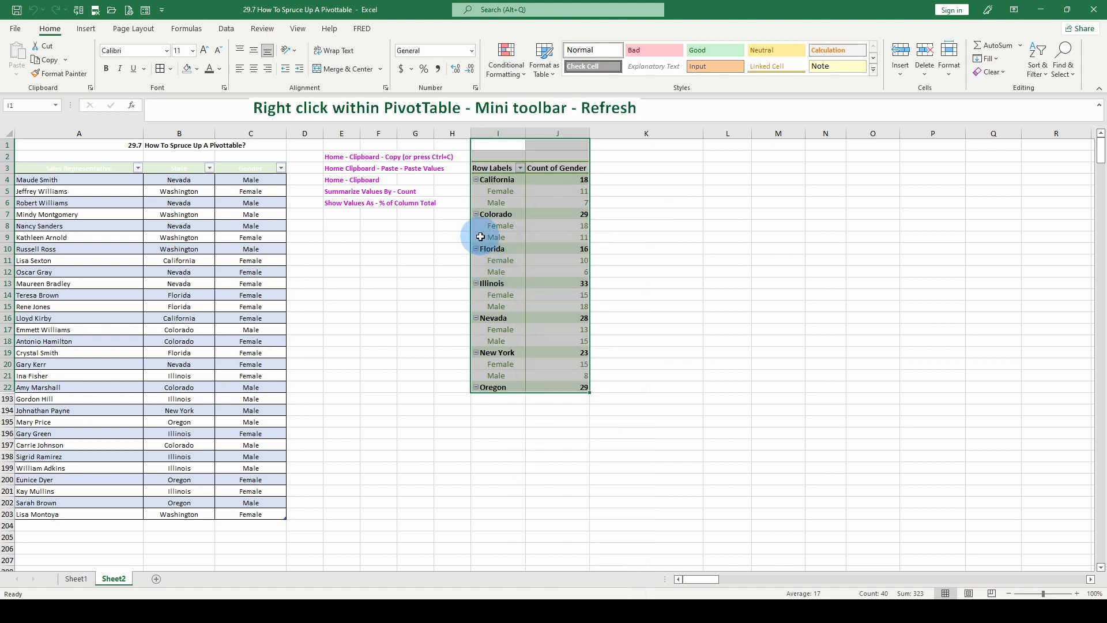
Select the Colorado to Illinois rows inside the pivot table and refresh it from the source table.
left_click(506, 283)
left_click_drag(496, 214, 571, 308)
right_click(559, 300)
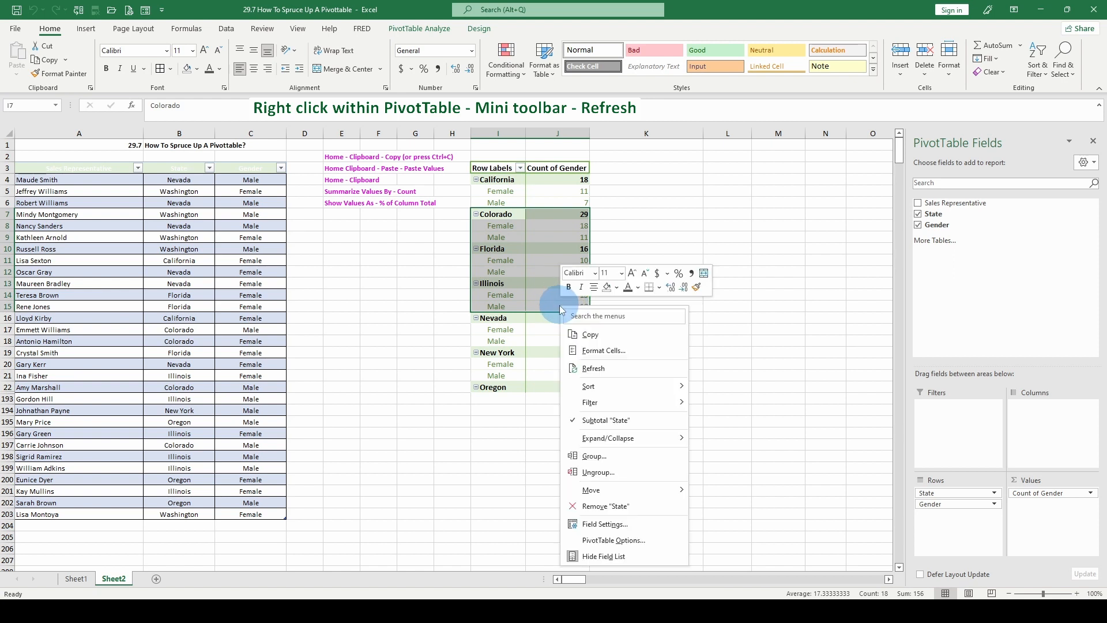
left_click(584, 369)
Recalculate the random values in the source table once more and refresh the pivot table to match.
left_click(251, 274)
key("F9")
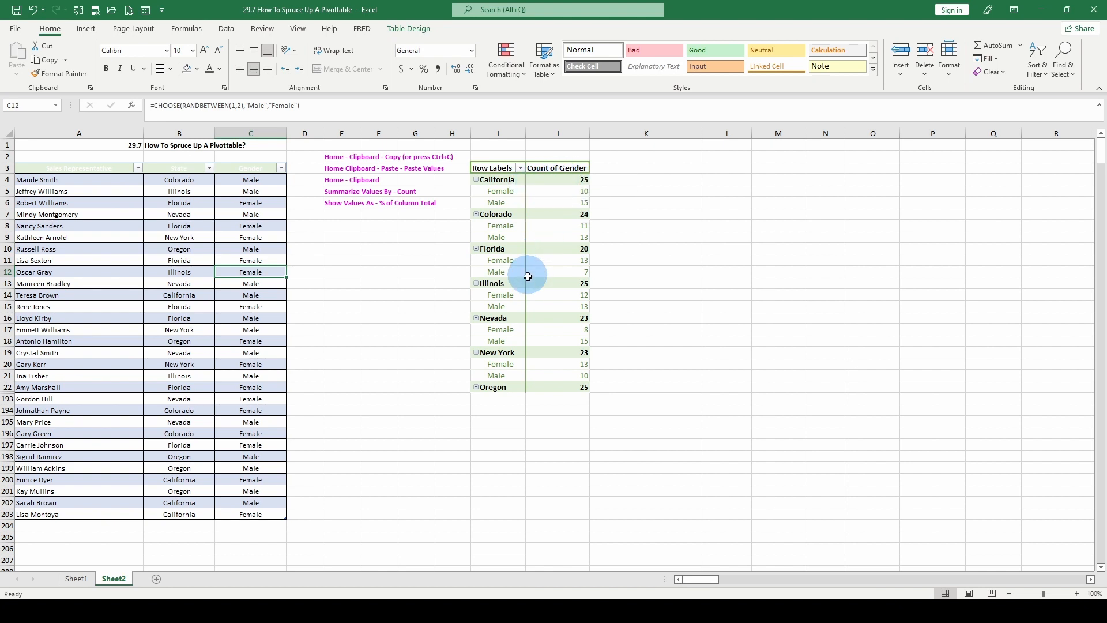
right_click(540, 298)
left_click(573, 375)
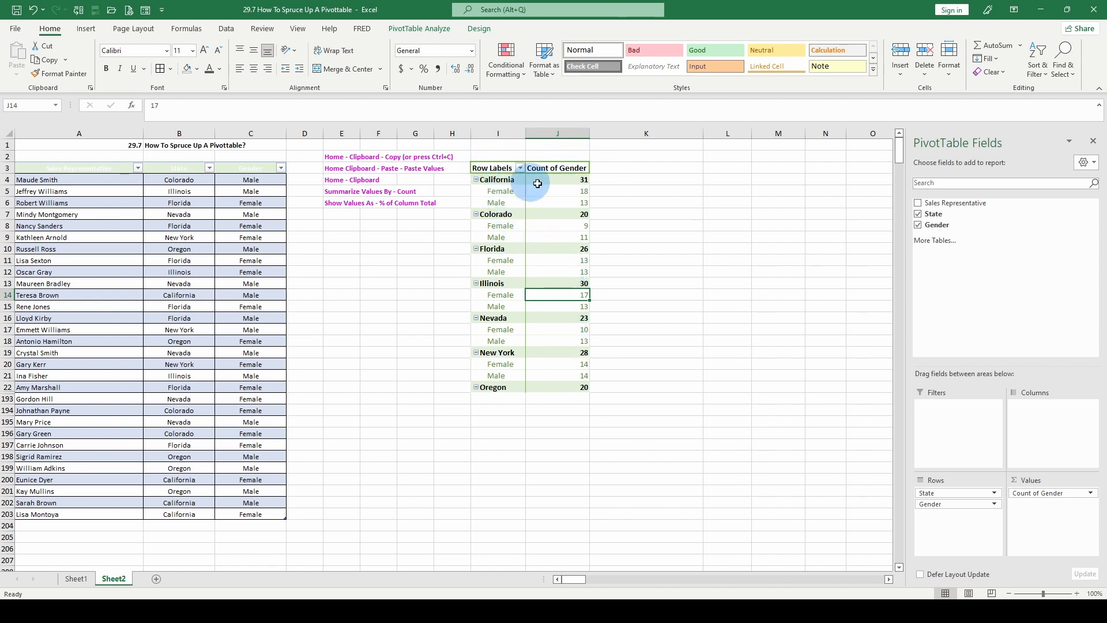
Cancel the pending copy of the pivot table range and copy the entire contents of Sheet2 instead.
left_click(438, 342)
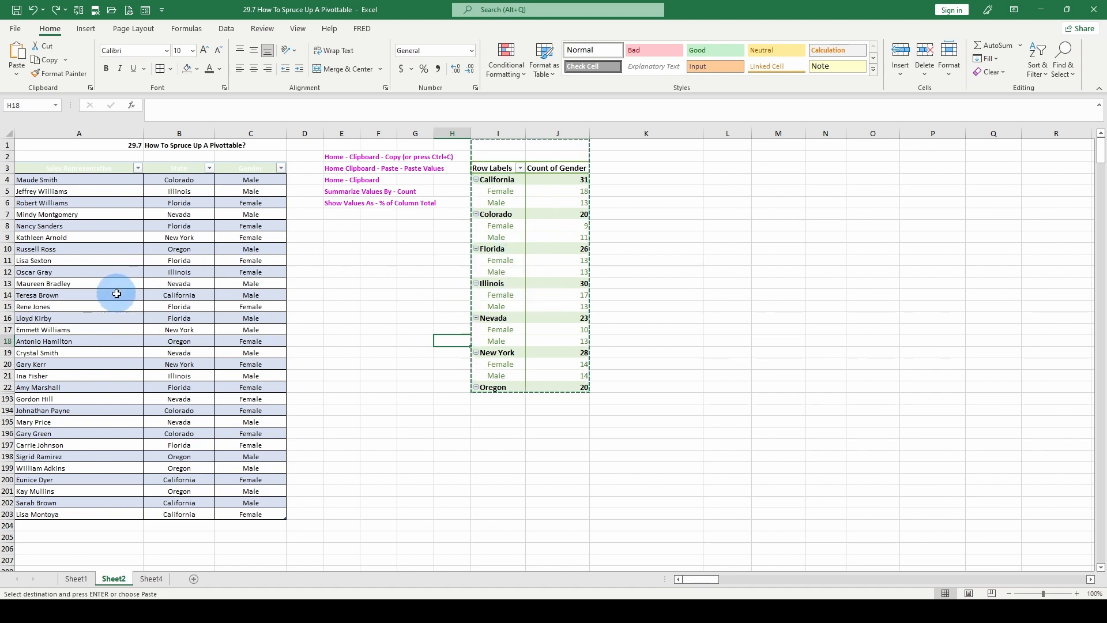
left_click(341, 329)
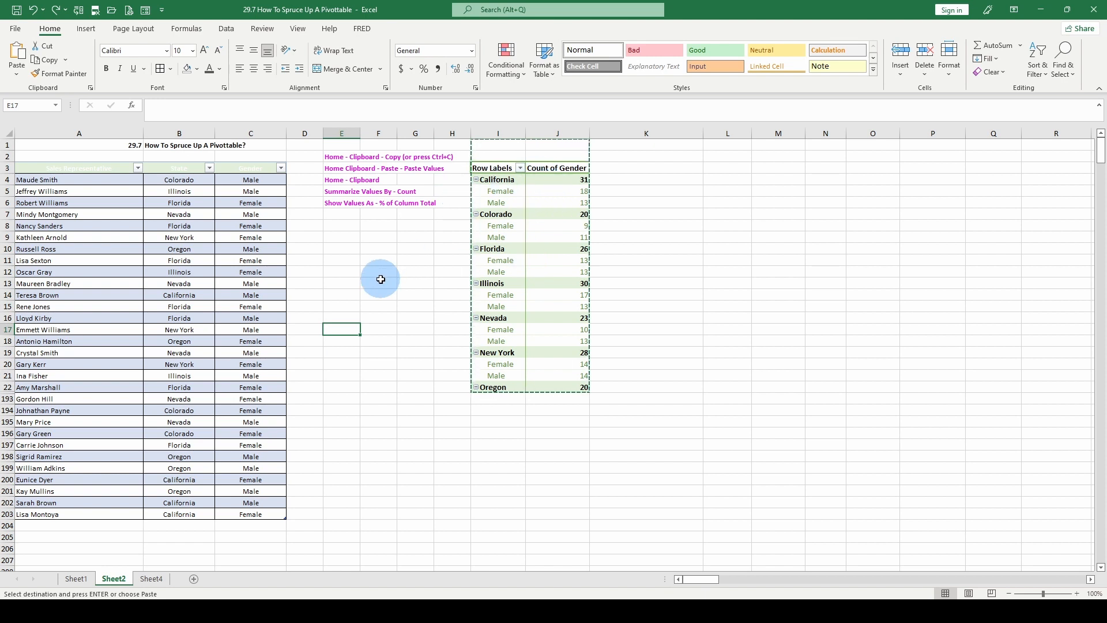
key("Escape")
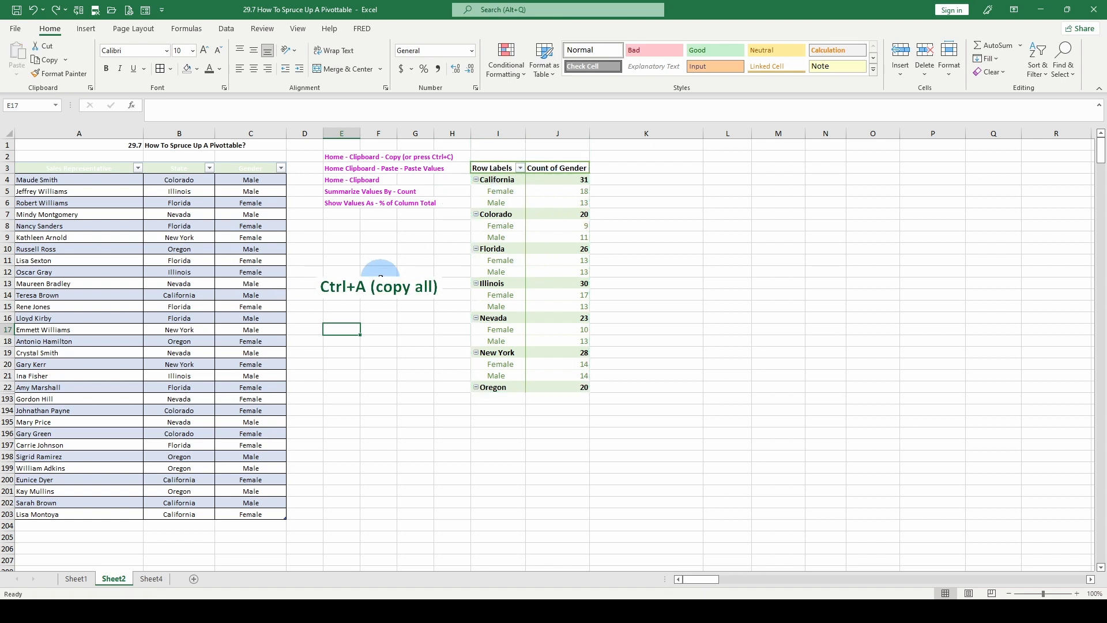
key("ctrl+a")
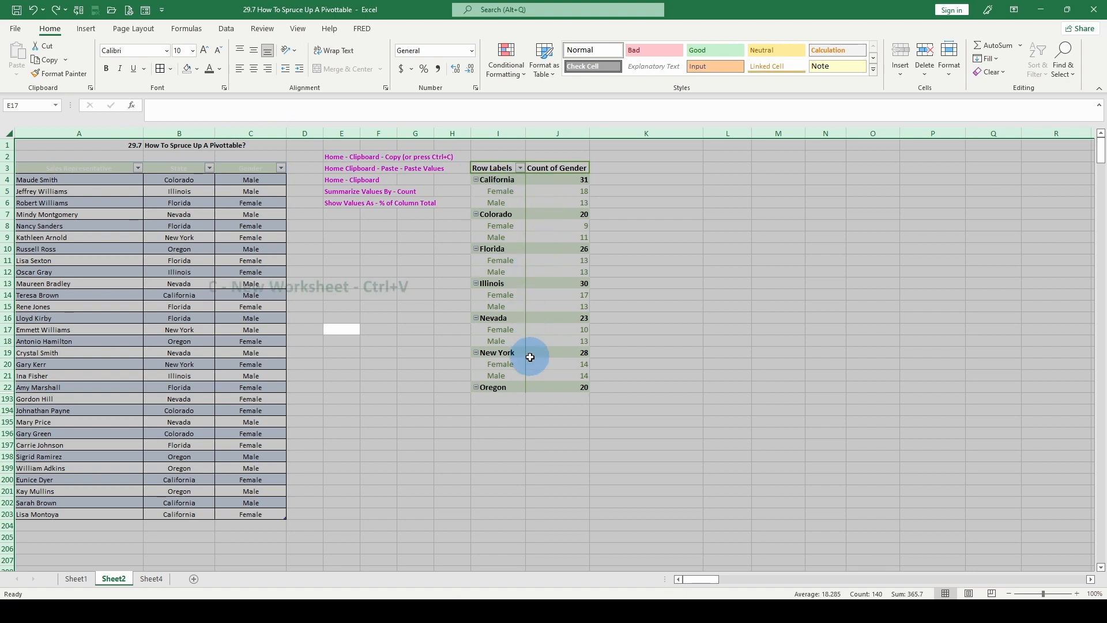
key("ctrl+c")
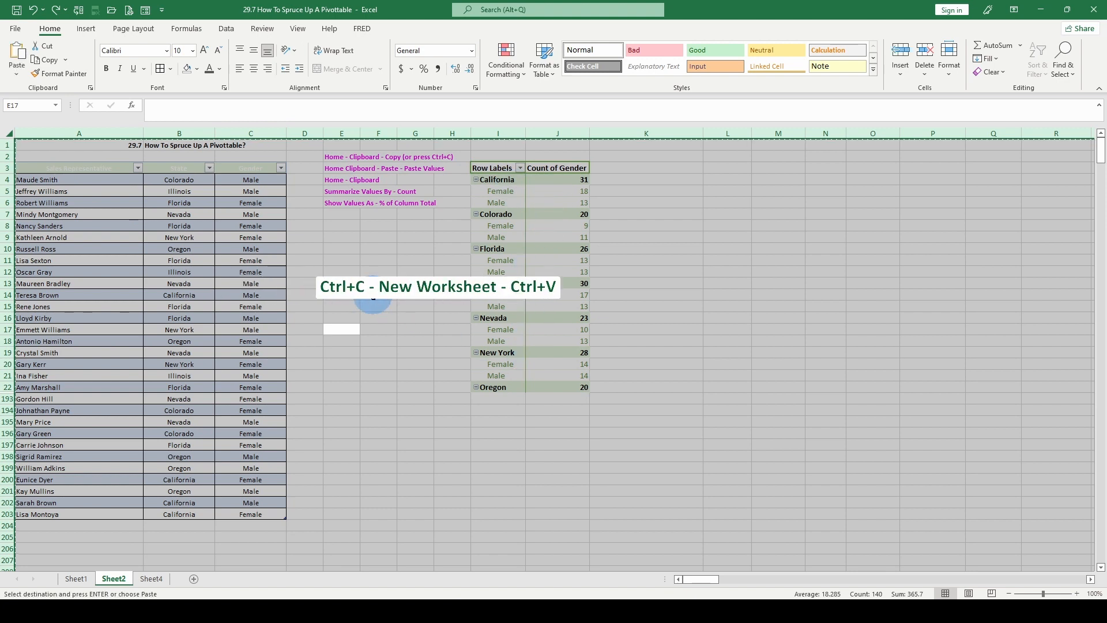
Paste the copied worksheet contents into Sheet4 starting at cell A1, and select cell J4 in the pasted pivot table.
left_click(151, 578)
left_click(113, 579)
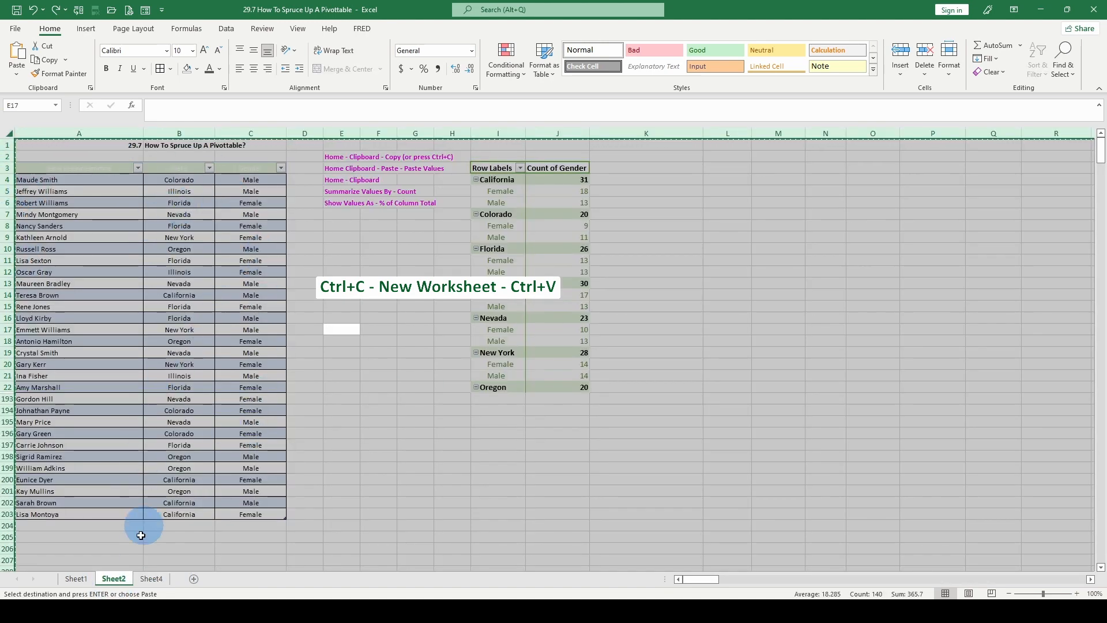
left_click(148, 578)
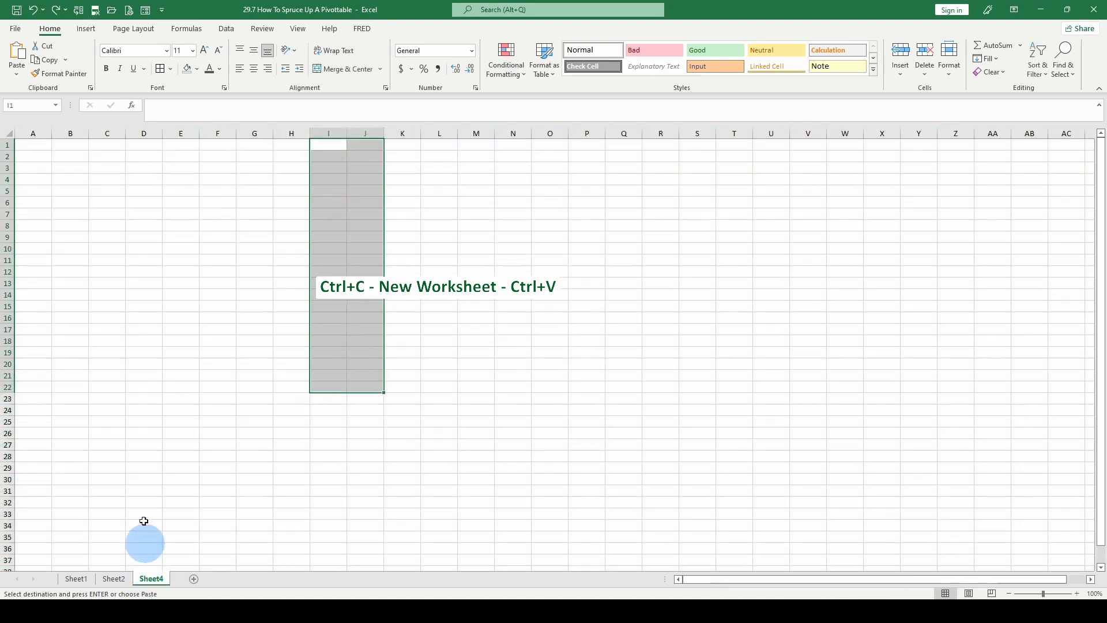
left_click(45, 140)
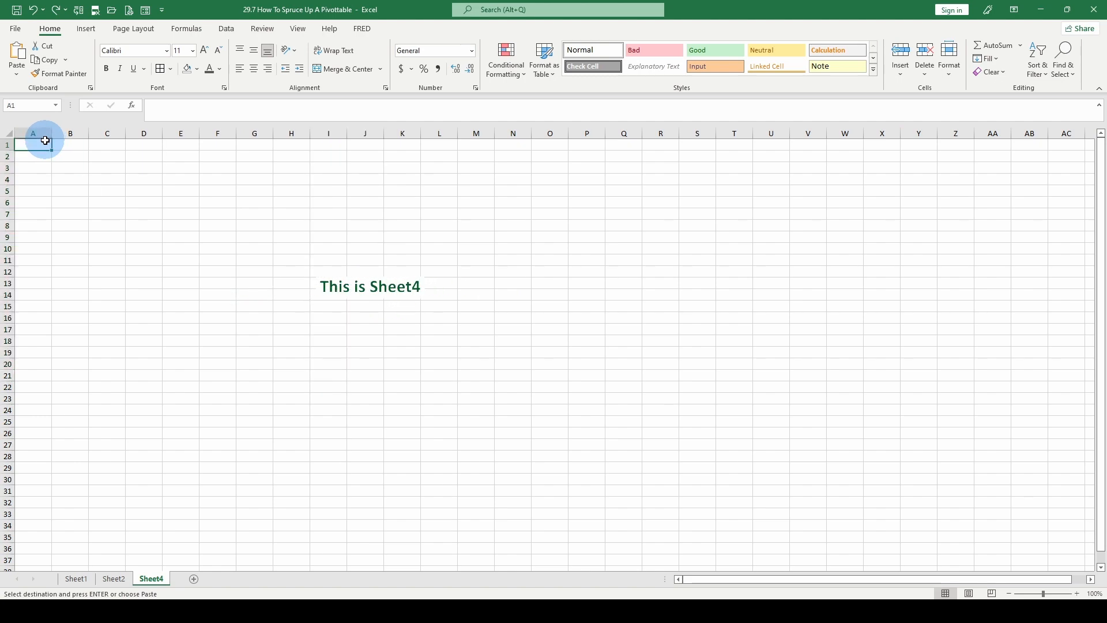
key("ctrl+v")
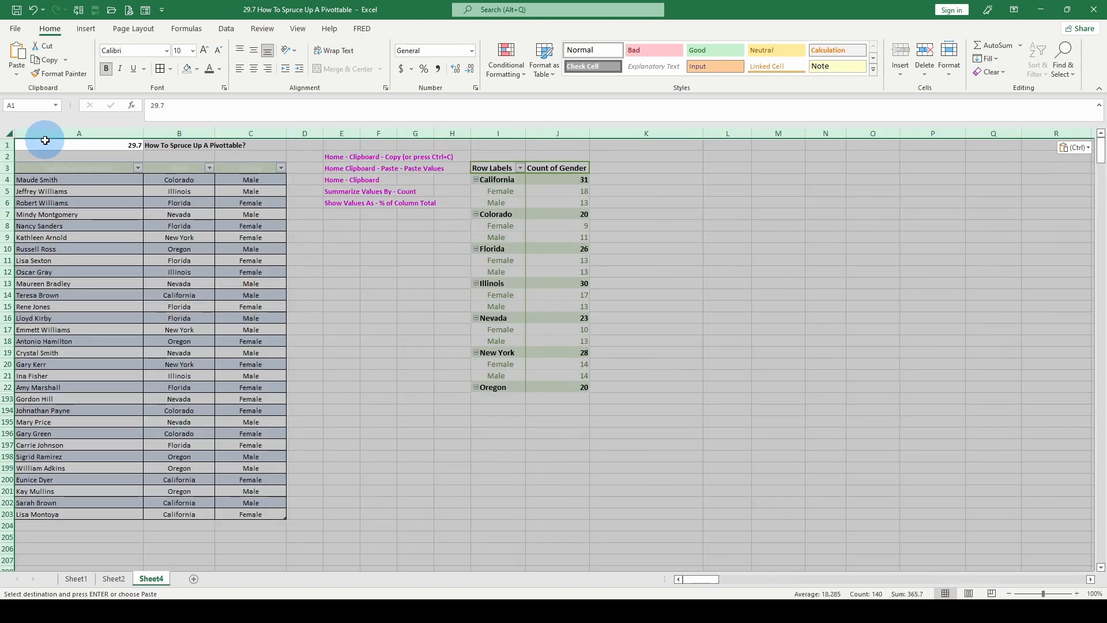
left_click(557, 179)
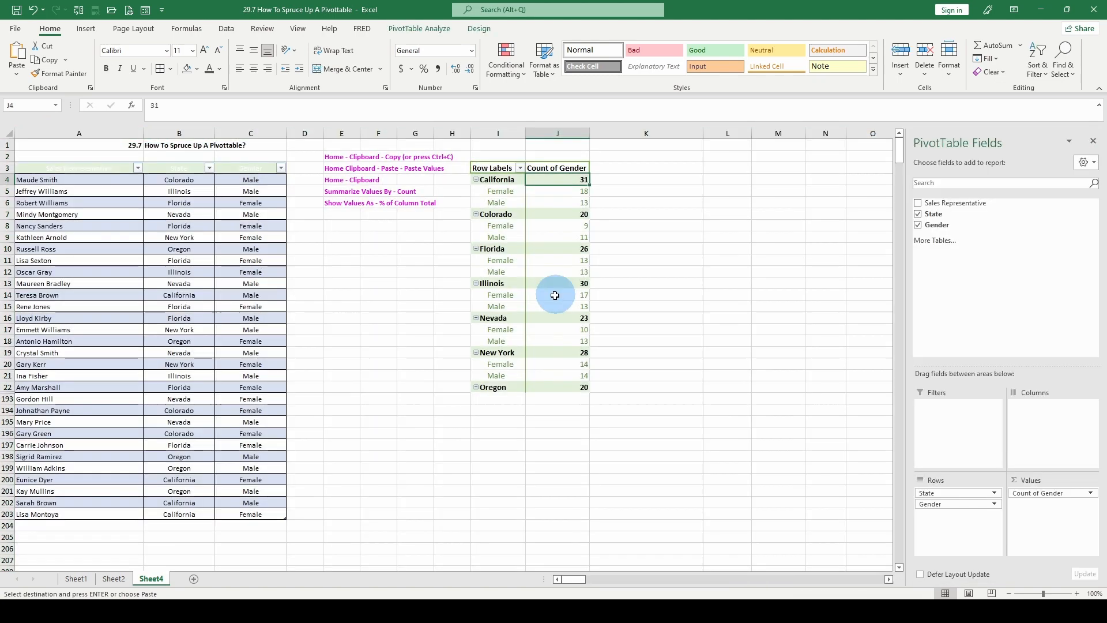
Compare the source tables on Sheet2 and Sheet4 by inspecting the Gender formula in cell C14 on each sheet.
left_click(121, 582)
left_click(243, 296)
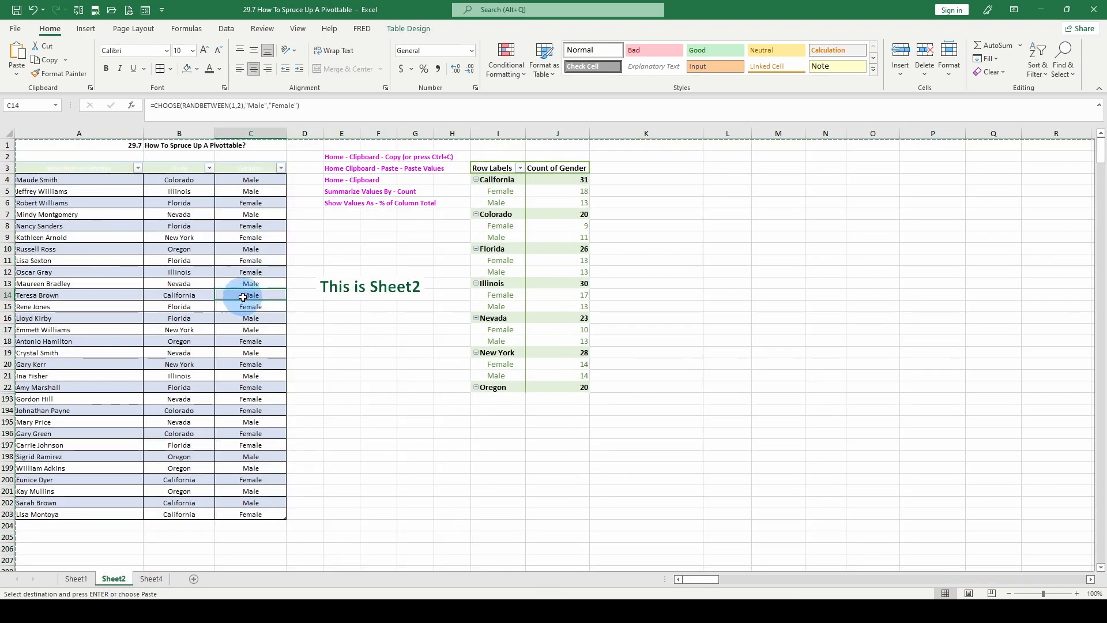
left_click(151, 578)
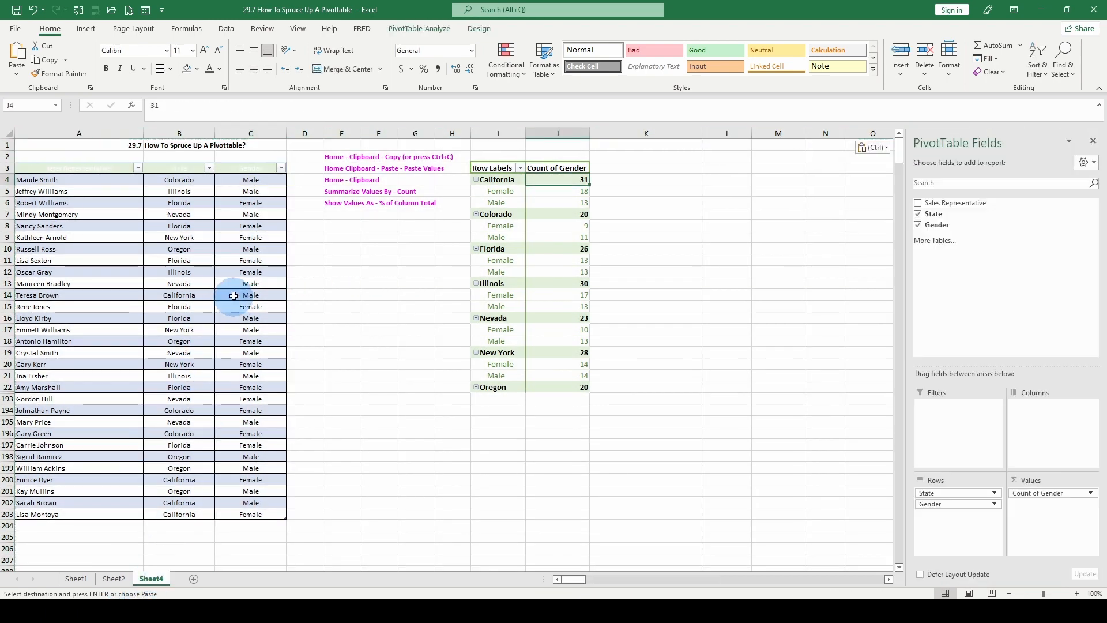
left_click(233, 295)
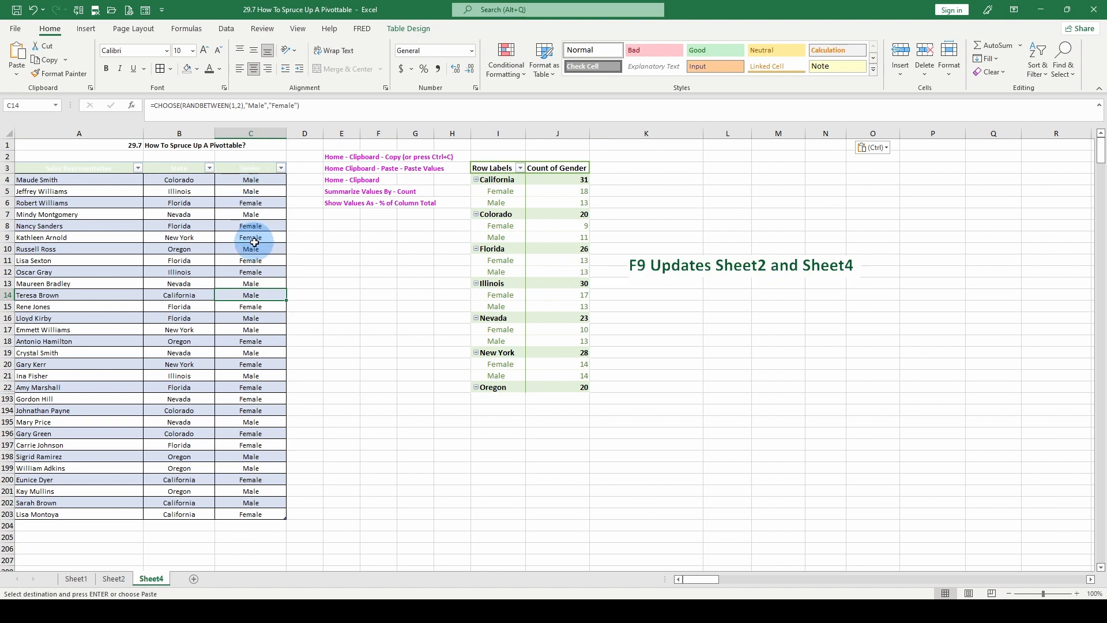
Recalculate the random values, compare the source tables on Sheet2 and Sheet4, and refresh the pivot table on Sheet4.
key("F9")
left_click(113, 578)
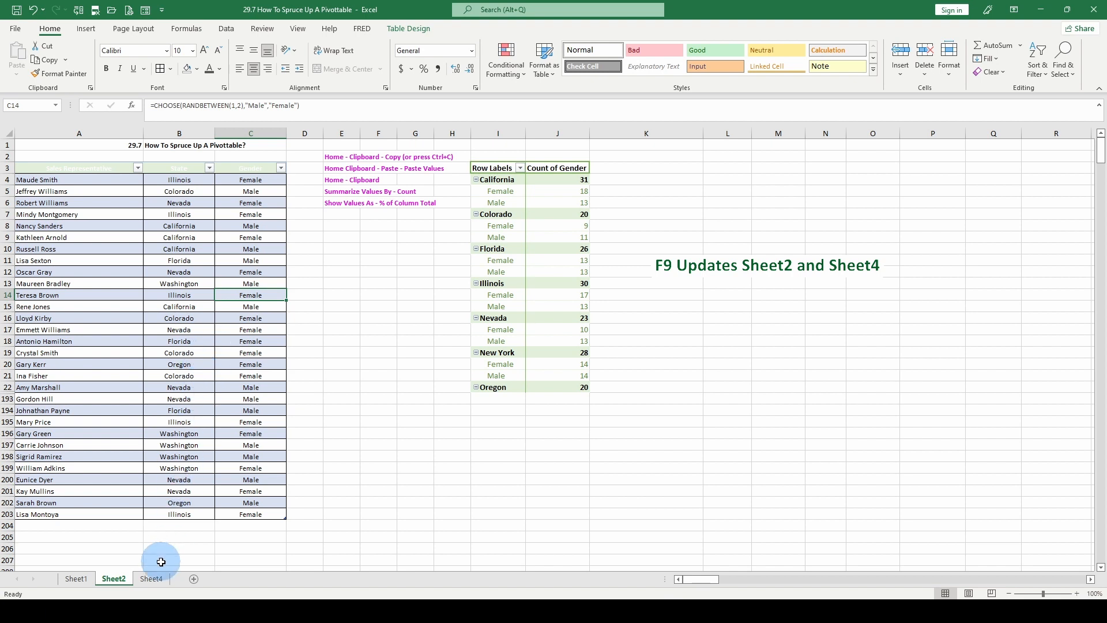
left_click(151, 579)
left_click(241, 355)
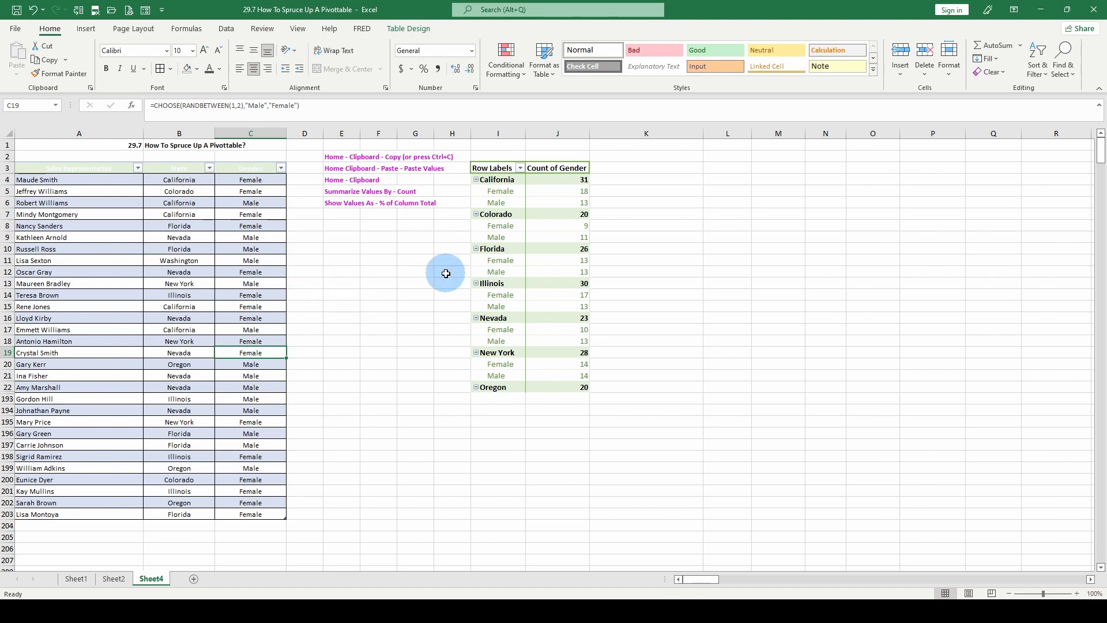
right_click(550, 274)
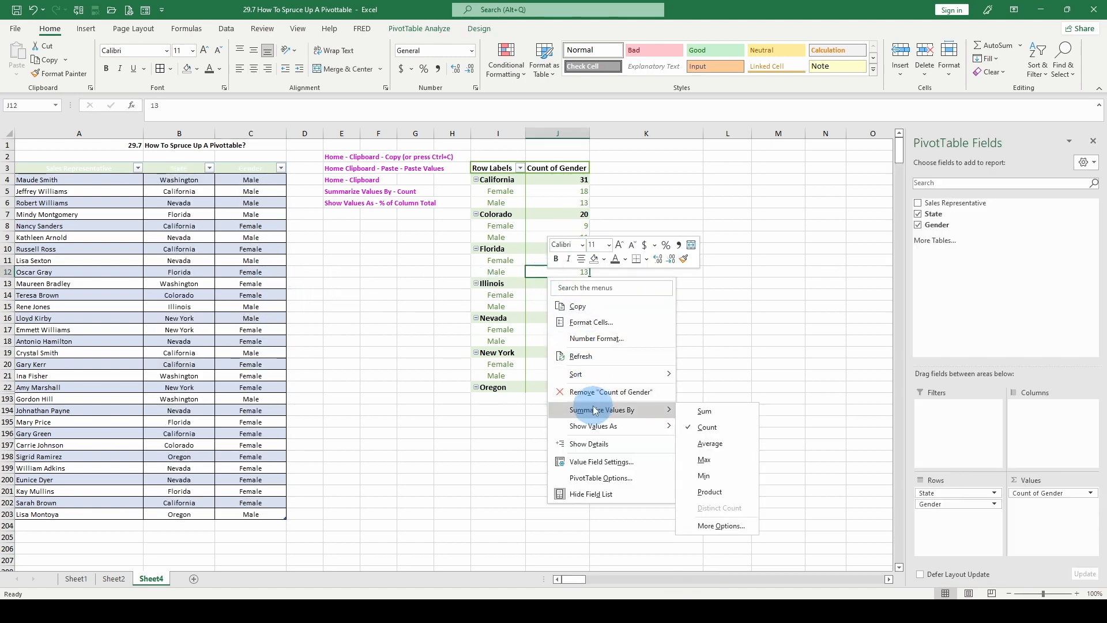
left_click(580, 356)
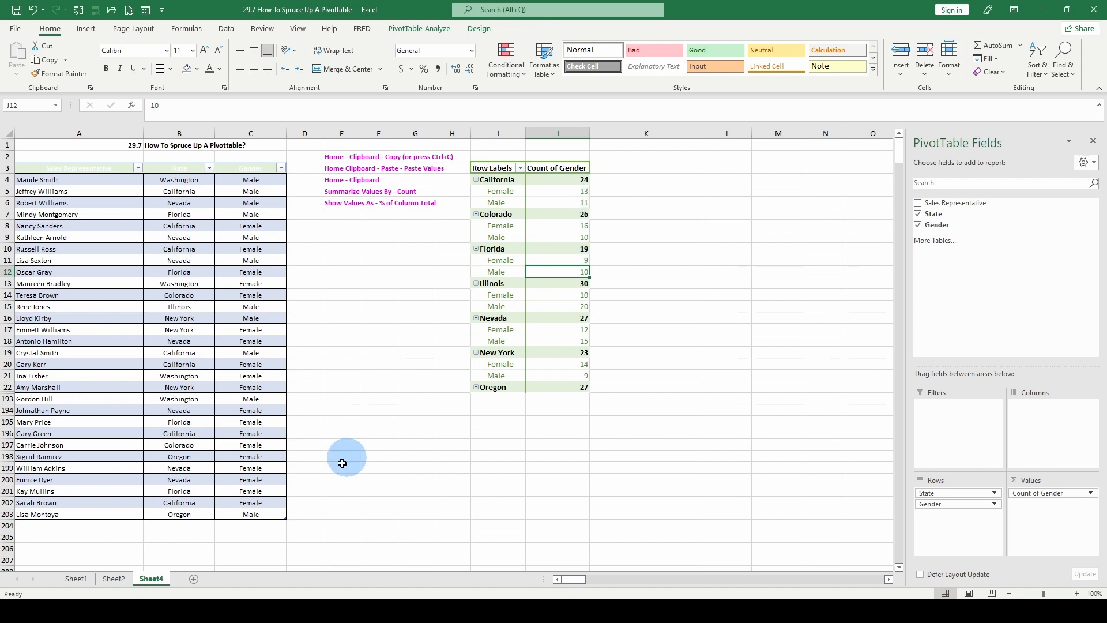
Refresh all pivot tables in the workbook from the Sheet4 pivot table, using Refresh All.
right_click(240, 244)
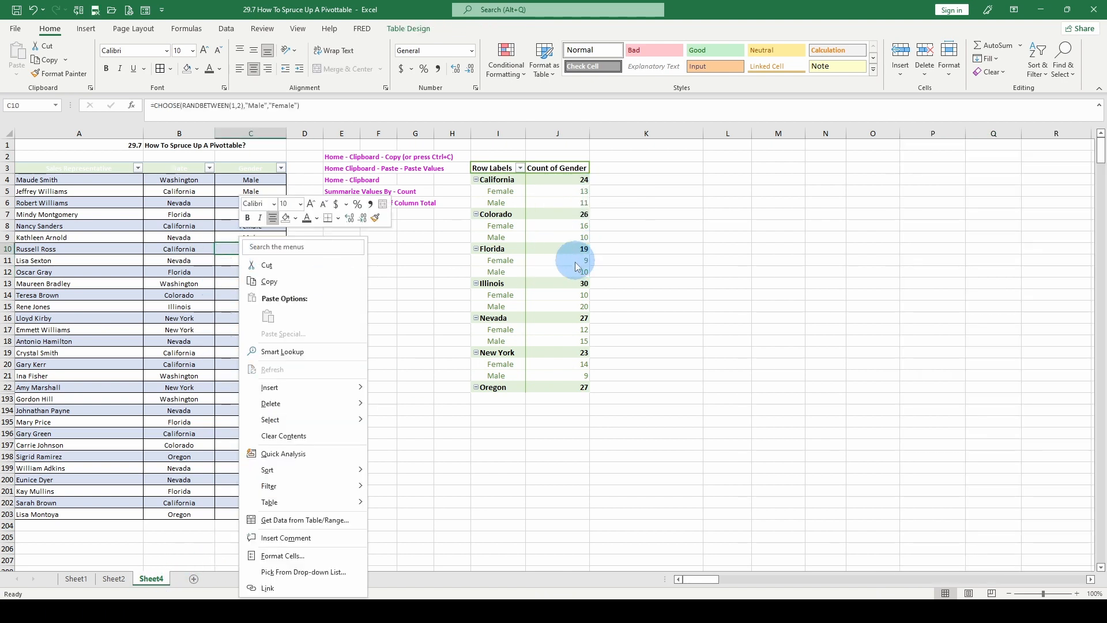
right_click(575, 264)
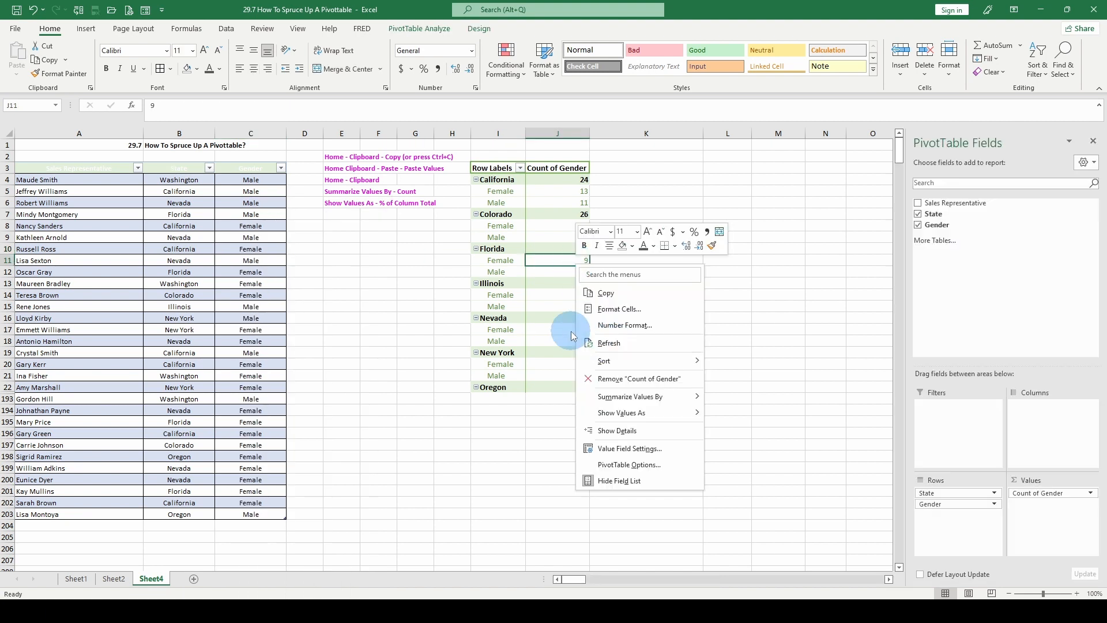
left_click(417, 30)
left_click(435, 73)
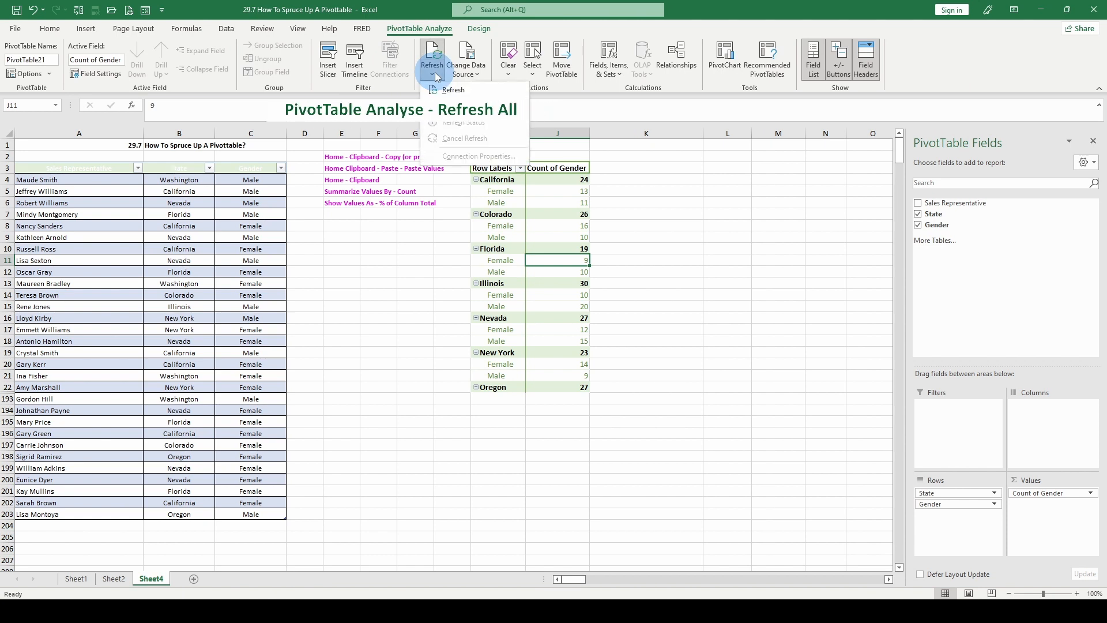
left_click(446, 105)
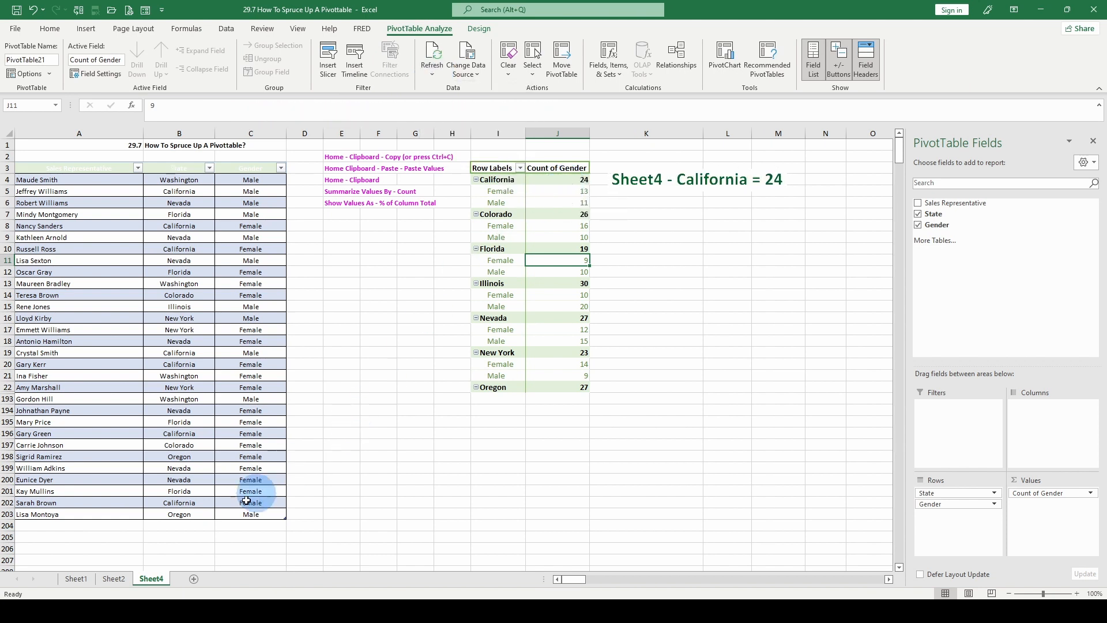
Recalculate the random values on Sheet2 and refresh its pivot table to match.
left_click(113, 578)
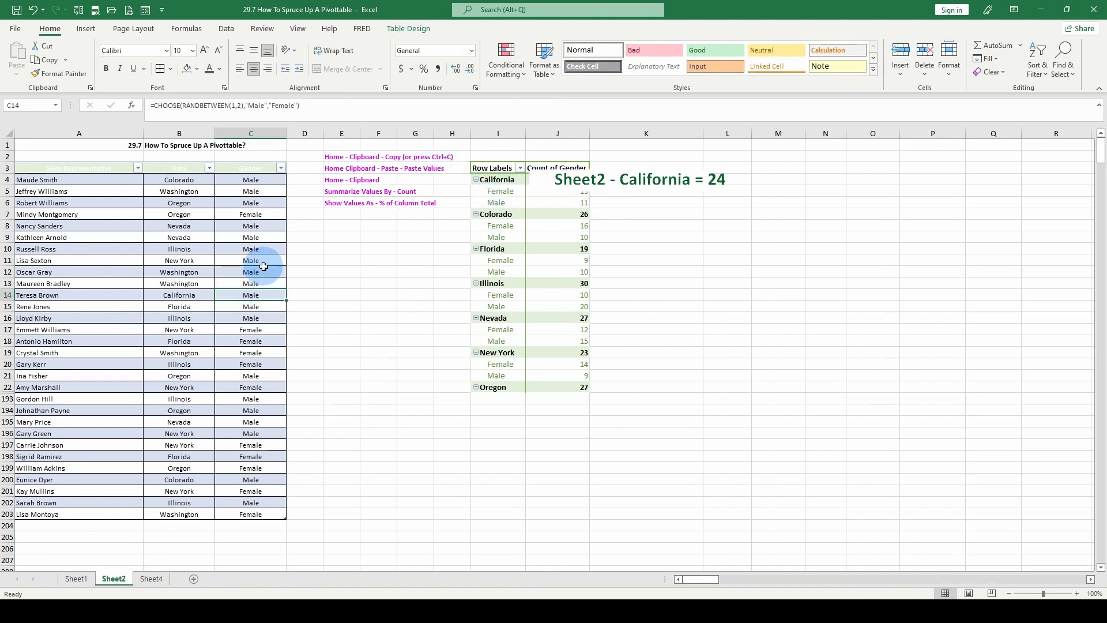
left_click(262, 258)
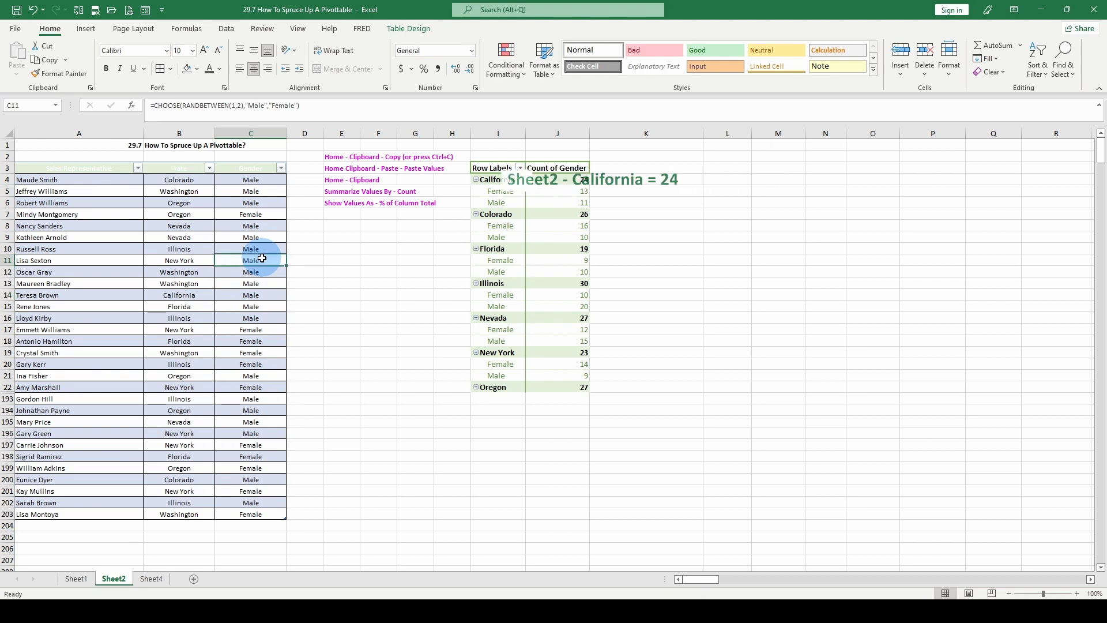
key("F9")
left_click(505, 244)
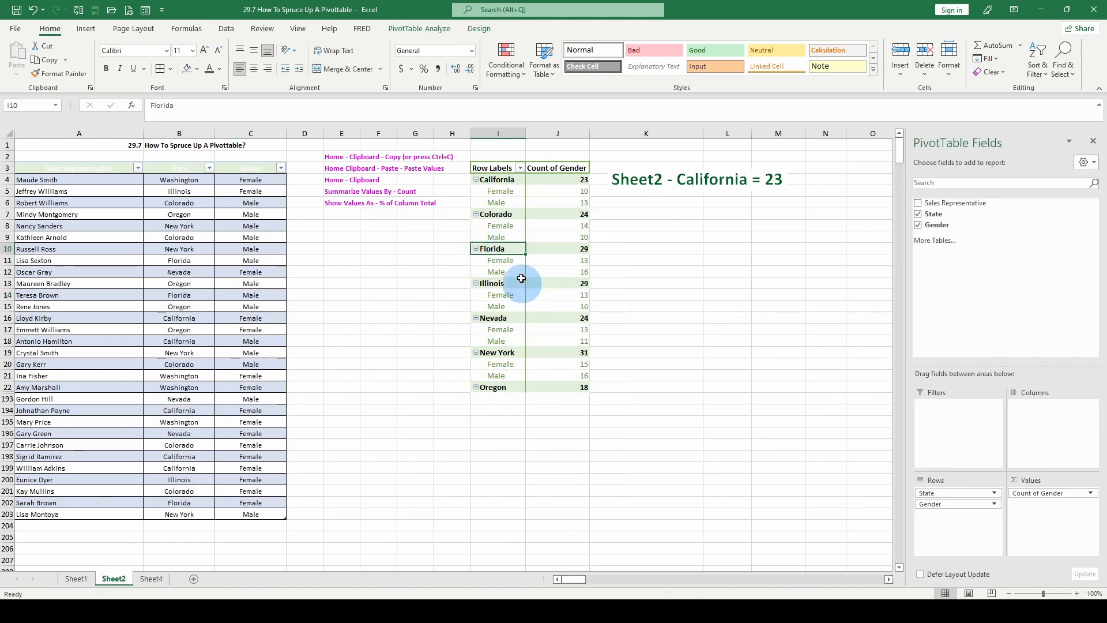
Check the Count of Gender values in the Sheet4 pivot table, beginning with California in cell J4.
left_click(152, 578)
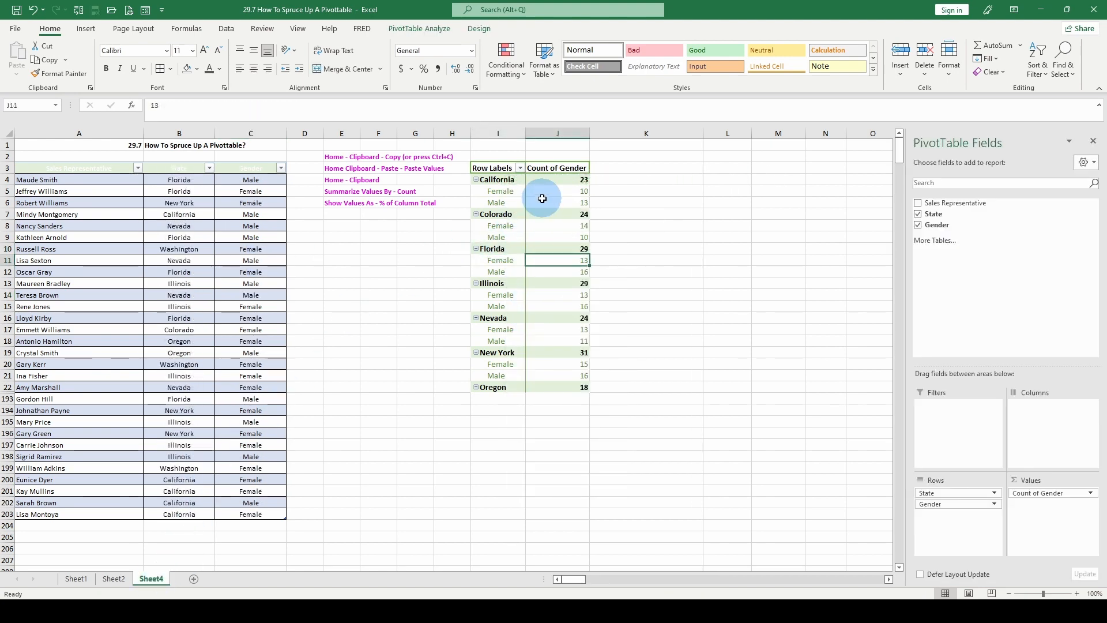
left_click(567, 181)
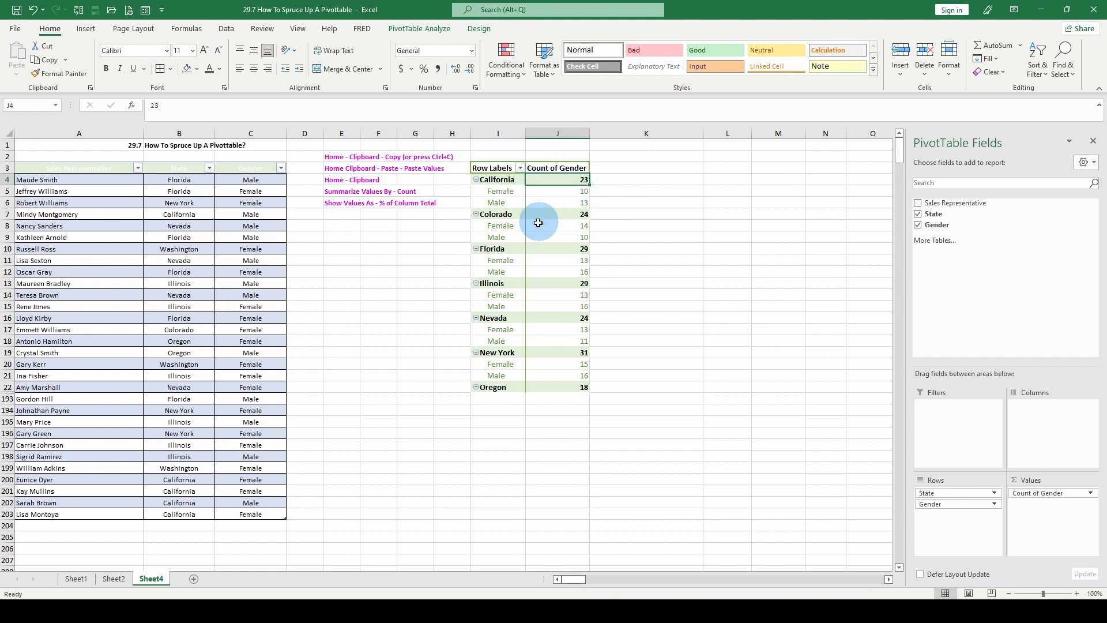
key("Down")
key("Down")
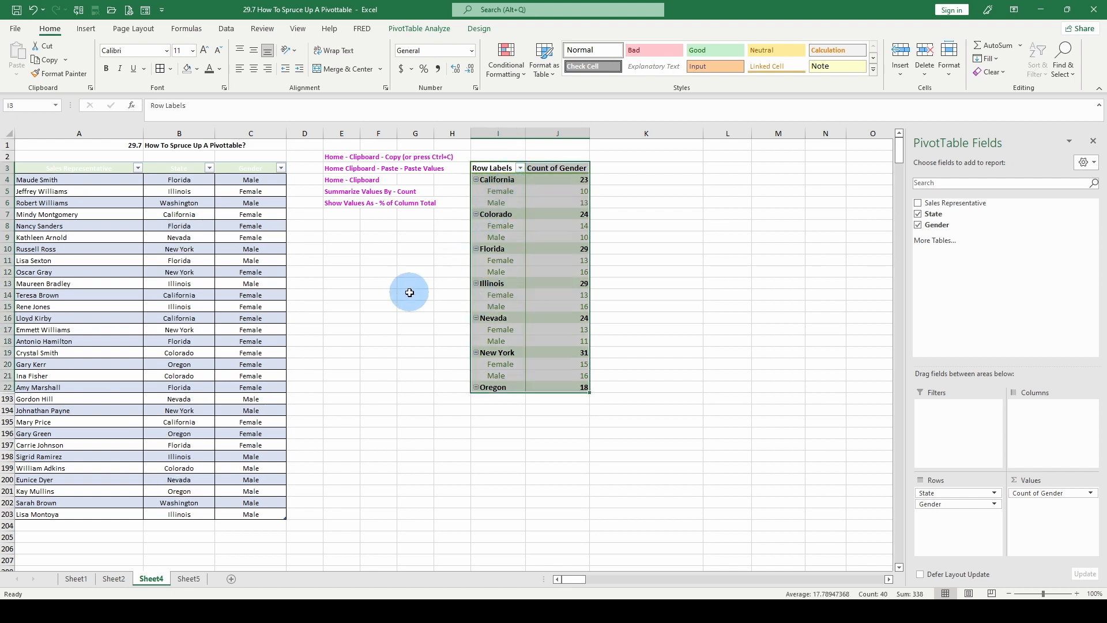
Copy the pivot table range I3:J22 on Sheet4 and paste it into Sheet5 starting at cell H3.
left_click(450, 263)
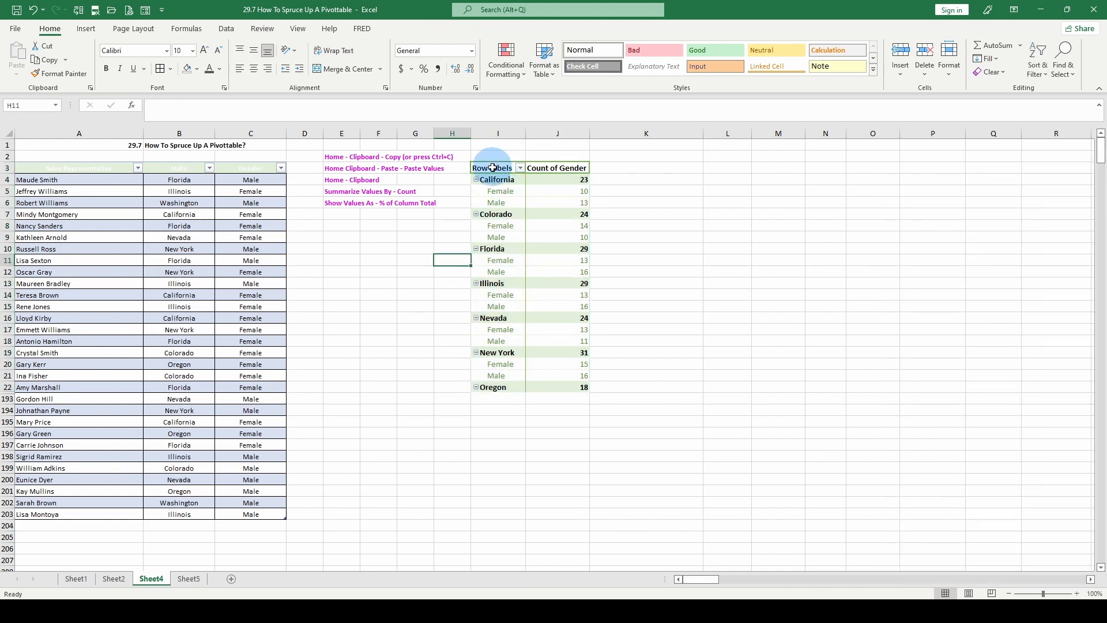
left_click_drag(492, 168, 572, 386)
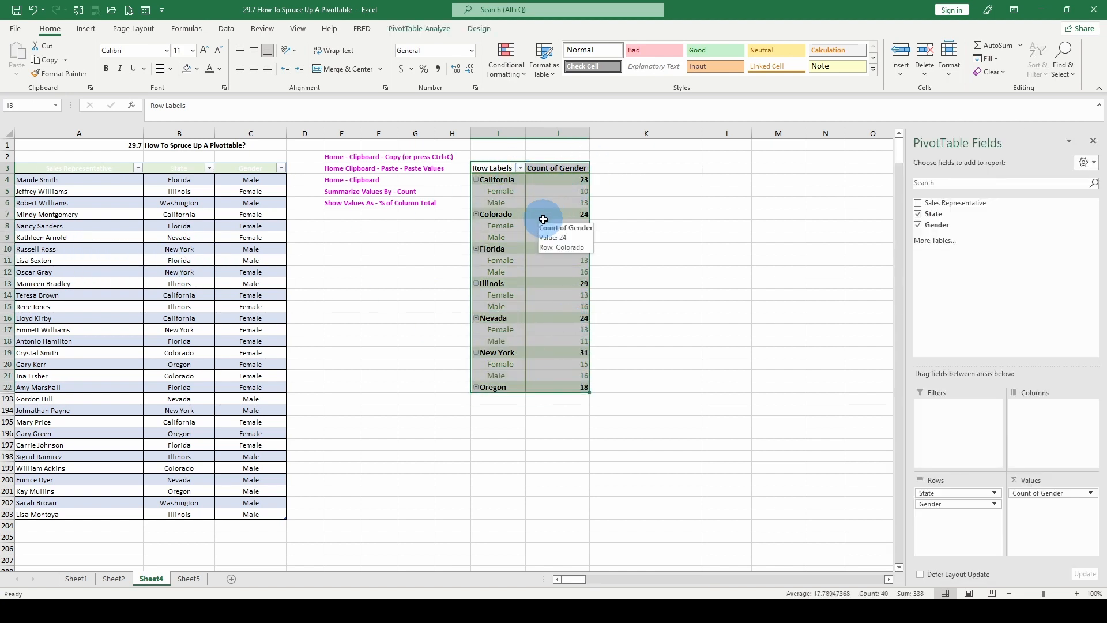
key("ctrl+c")
left_click(188, 579)
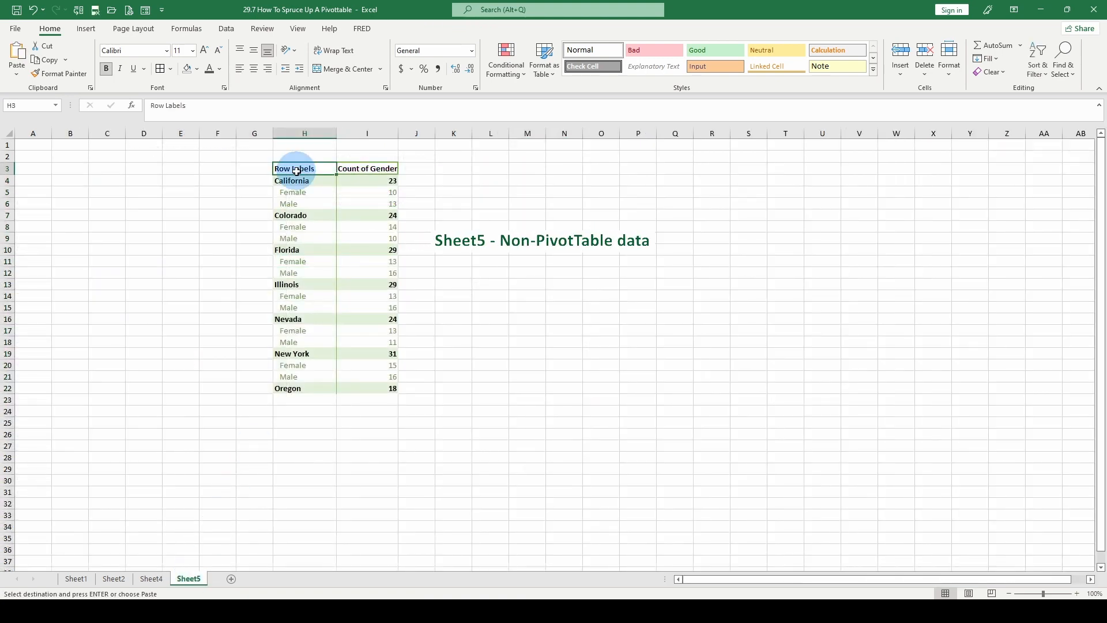
key("ctrl+v")
Inspect the pasted cells H3:I22 on Sheet5 and the commands available for cell I7 to see whether they form a pivot table.
left_click(301, 204)
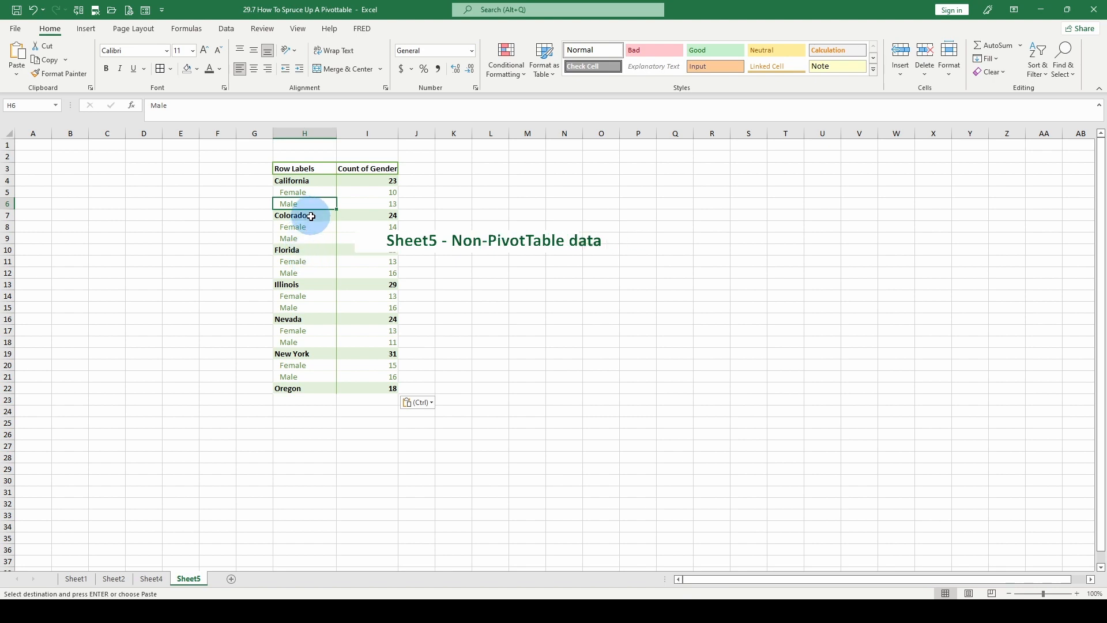
left_click(311, 216)
left_click(362, 249)
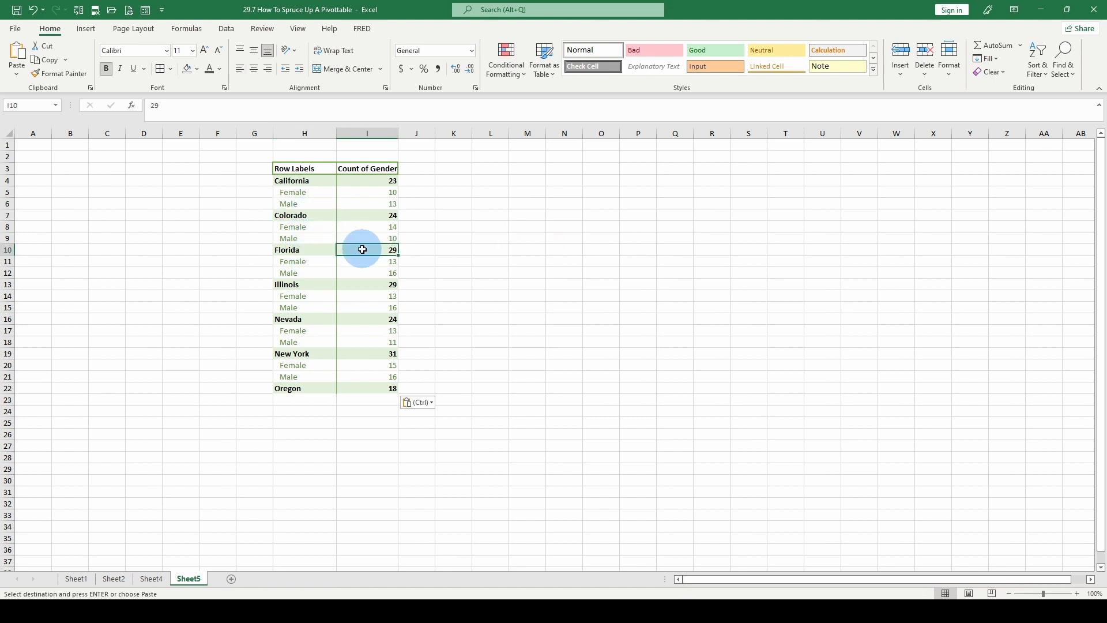
left_click_drag(292, 167, 363, 383)
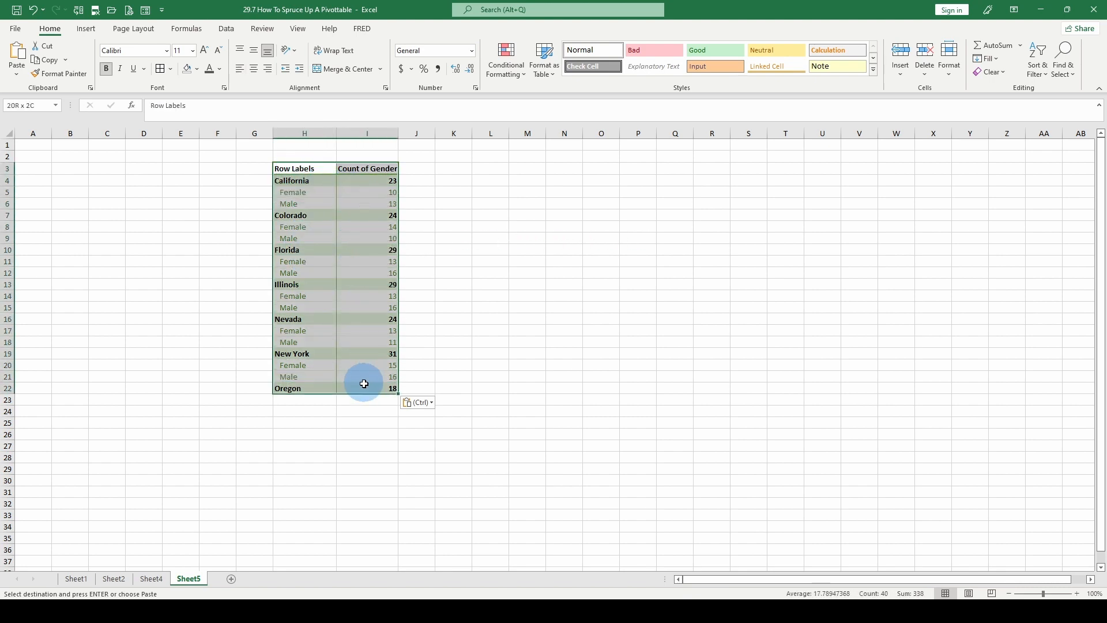
left_click(366, 250)
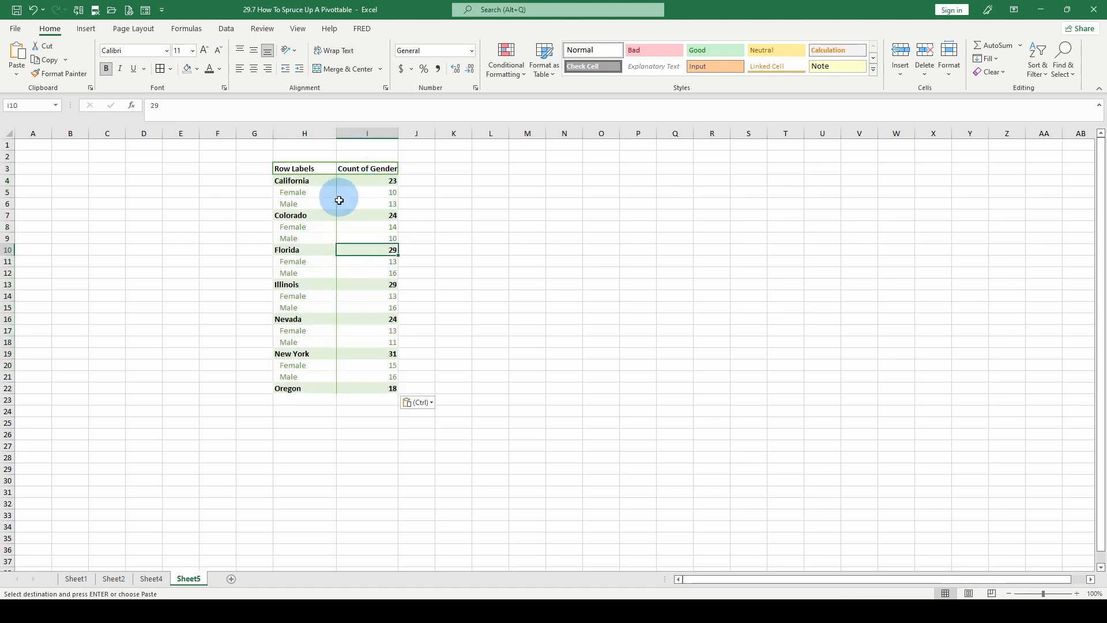
right_click(373, 218)
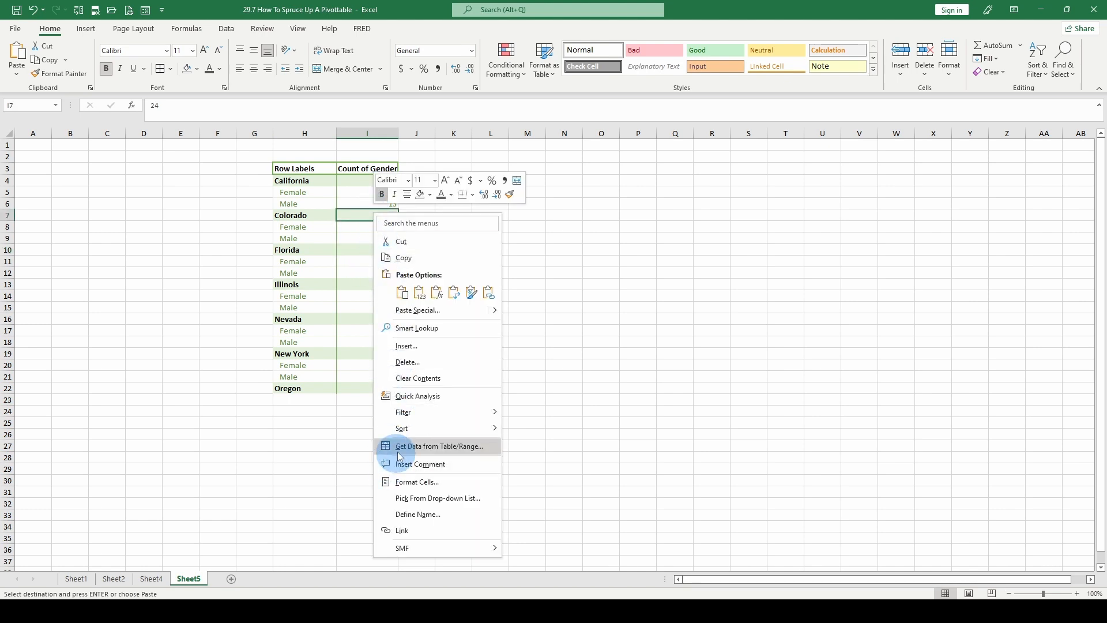
key("ctrl+v")
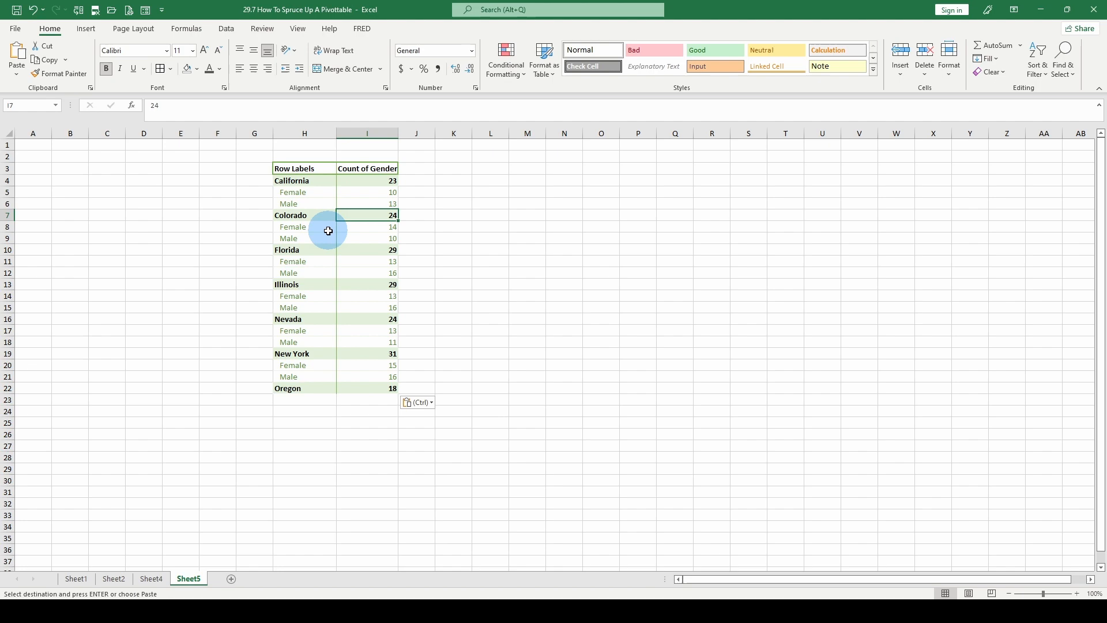
Return to Sheet4, check California's count against the Gender formulas, and recalculate the source table's random values.
left_click(155, 580)
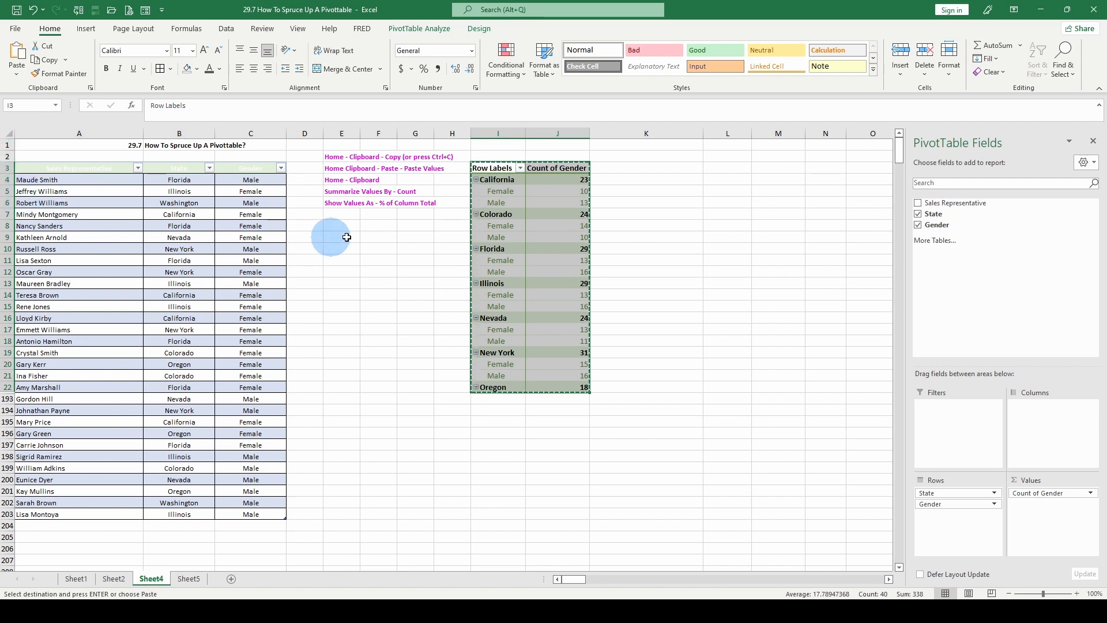
left_click(565, 179)
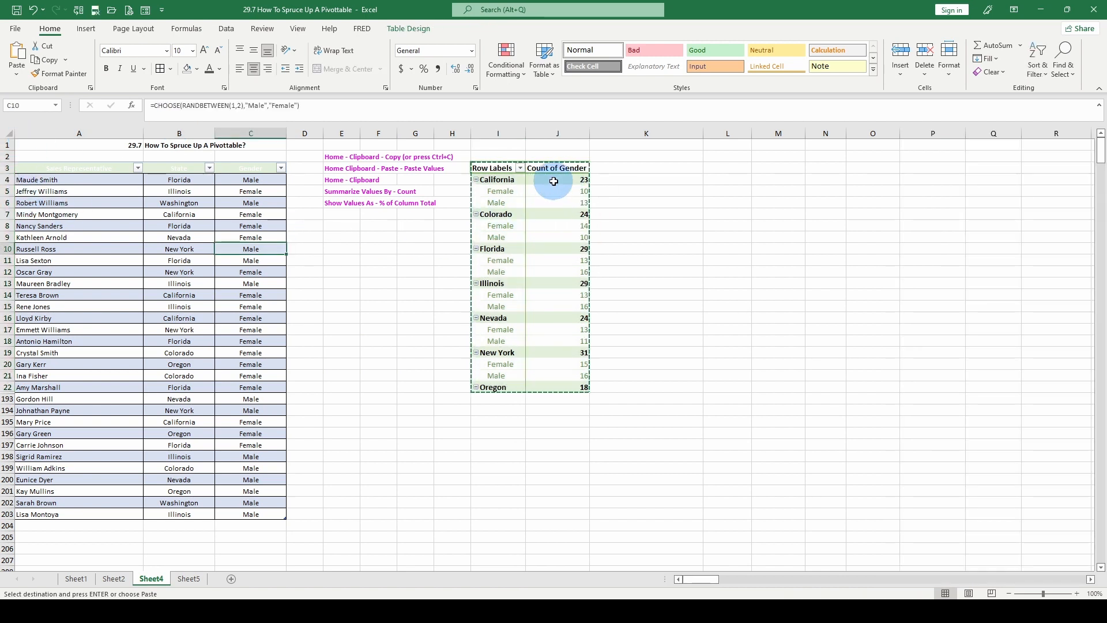
left_click(554, 181)
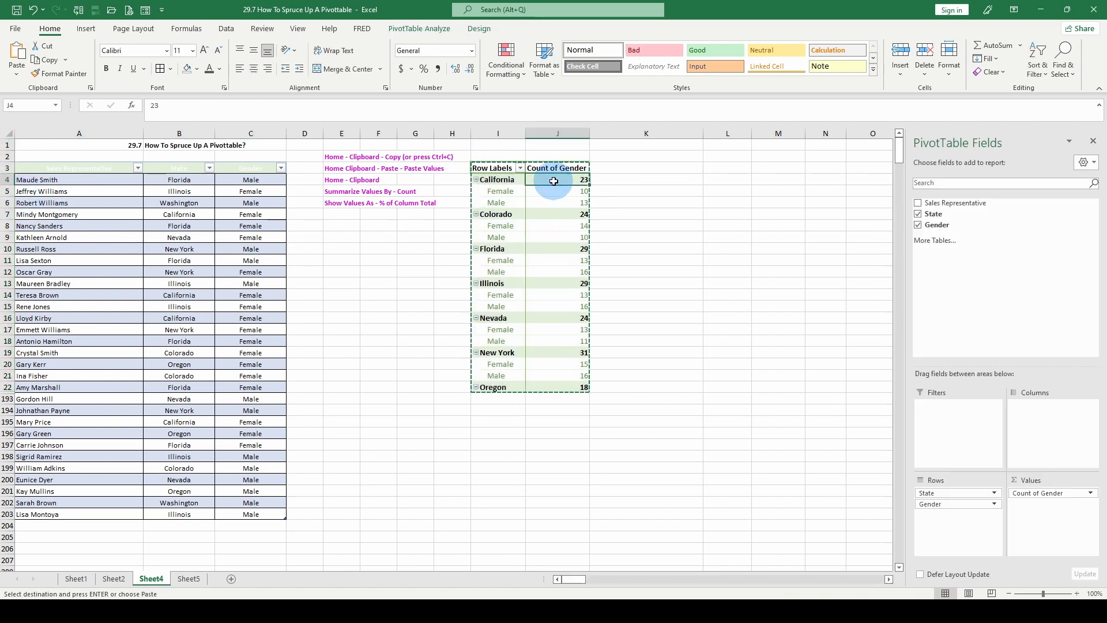
left_click(266, 233)
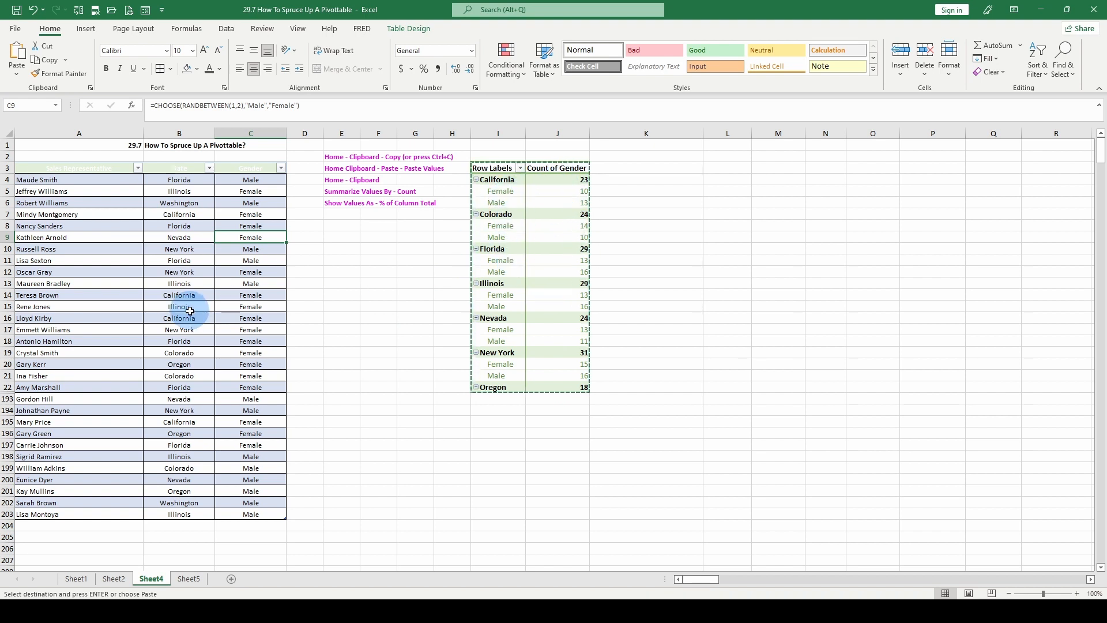
key("F9")
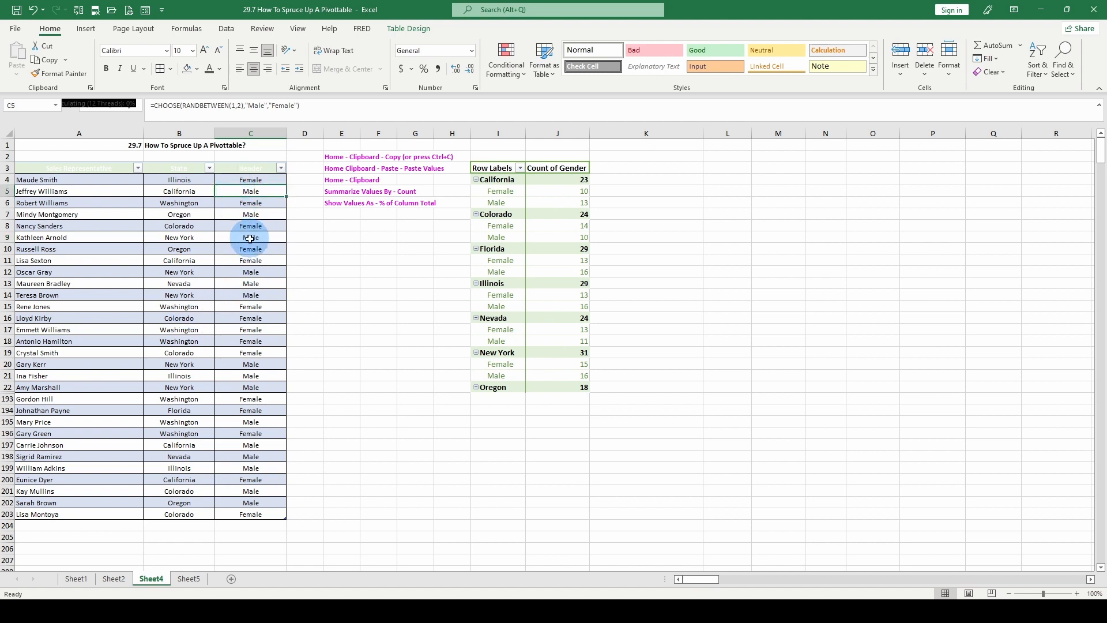
Insert a pivot table from Table15 at cell K1 of Sheet4, with State and Gender as rows and Count of Sales Representative as values.
left_click(86, 30)
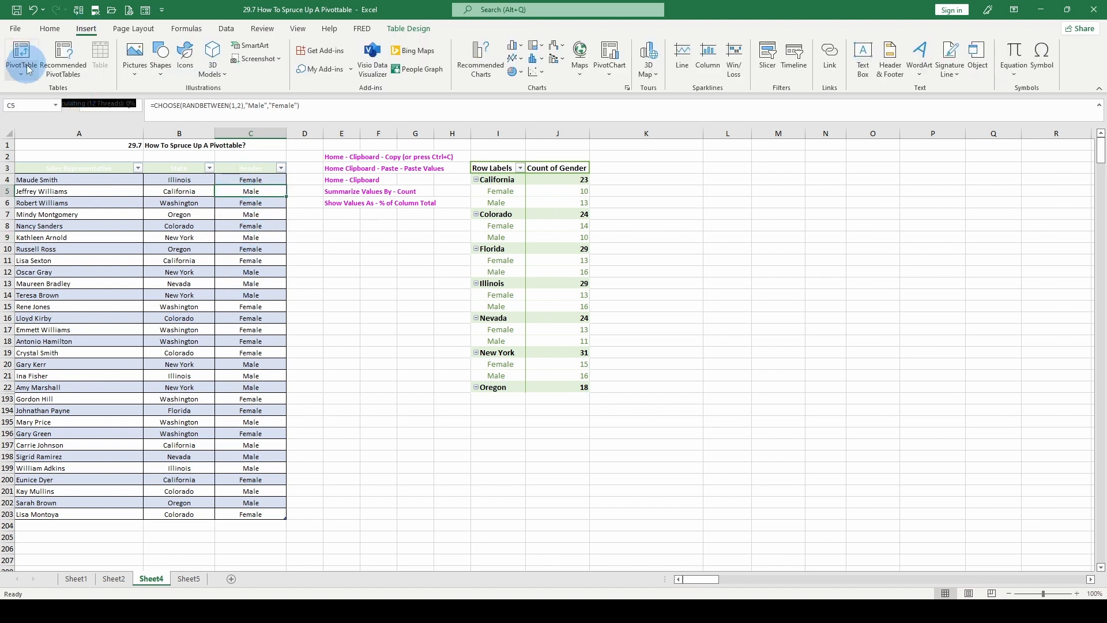
left_click(29, 68)
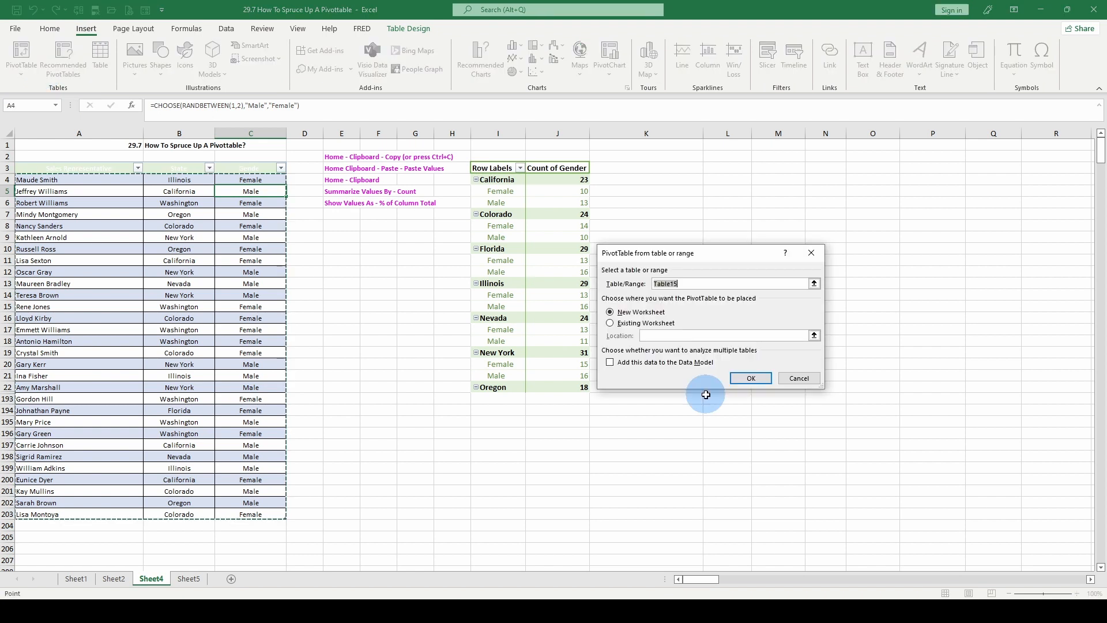
left_click(672, 329)
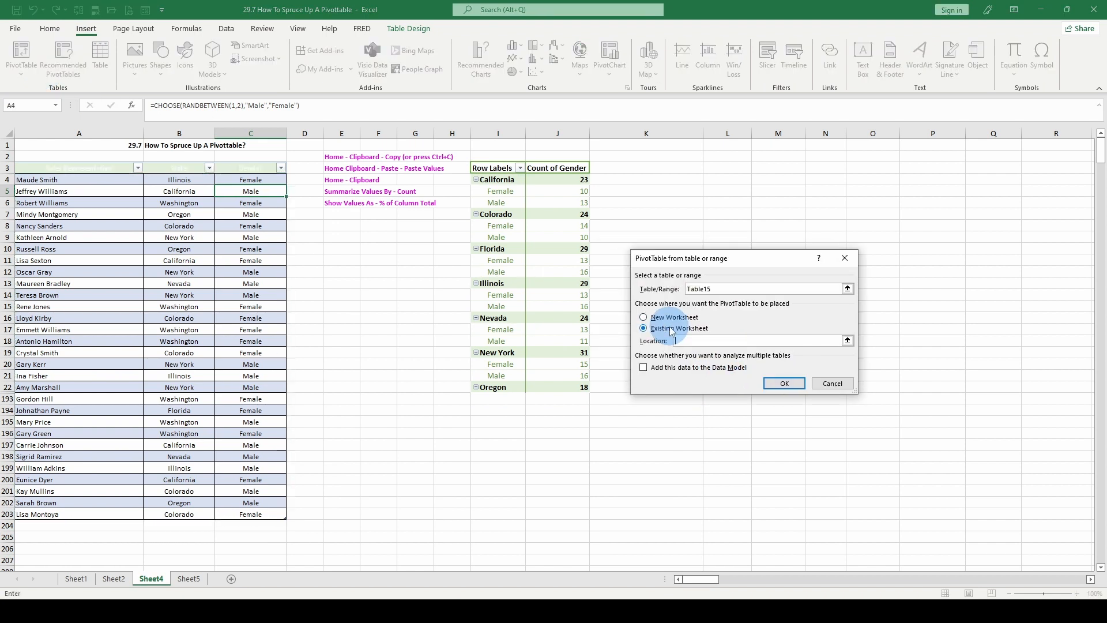
left_click(664, 148)
left_click(784, 383)
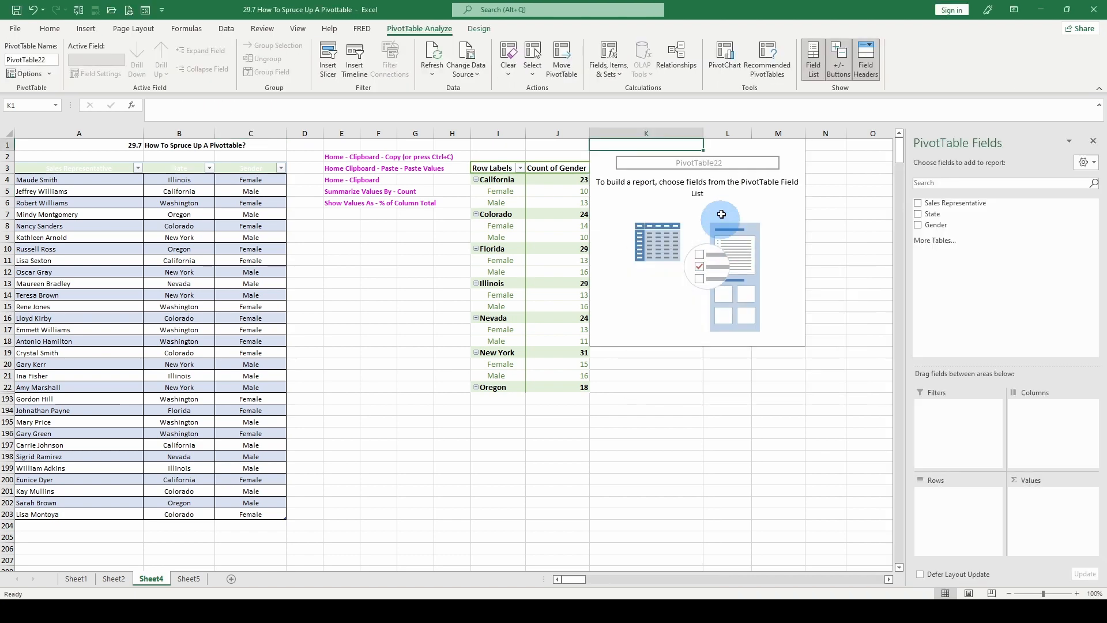
left_click(918, 214)
left_click(917, 225)
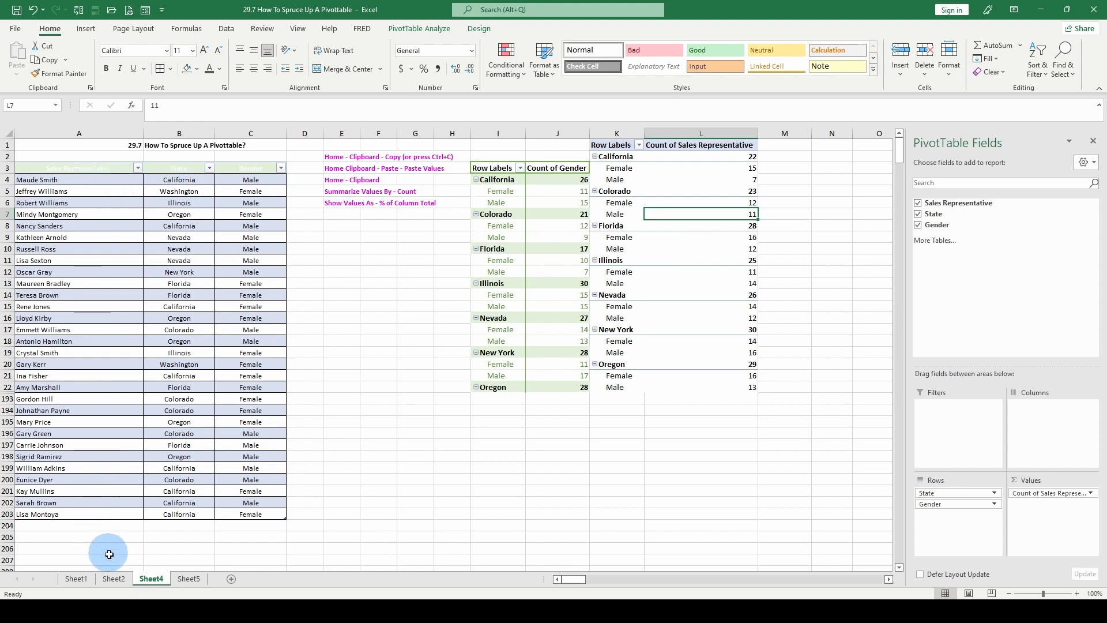
Compare the pivot table on Sheet2 with the two pivot tables on Sheet4.
left_click(111, 579)
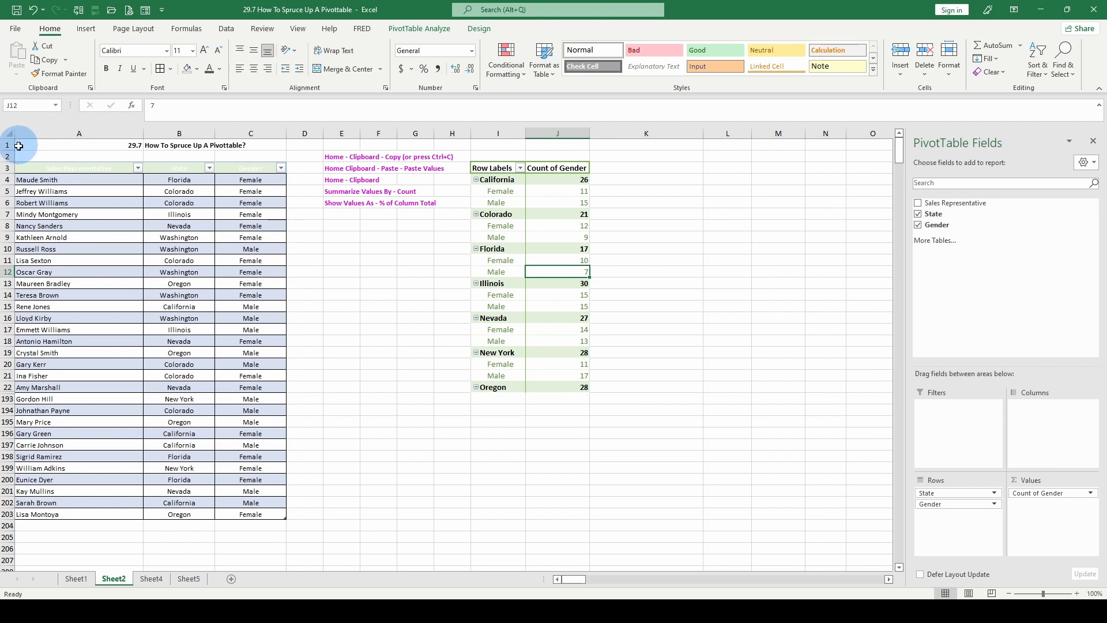
left_click(152, 579)
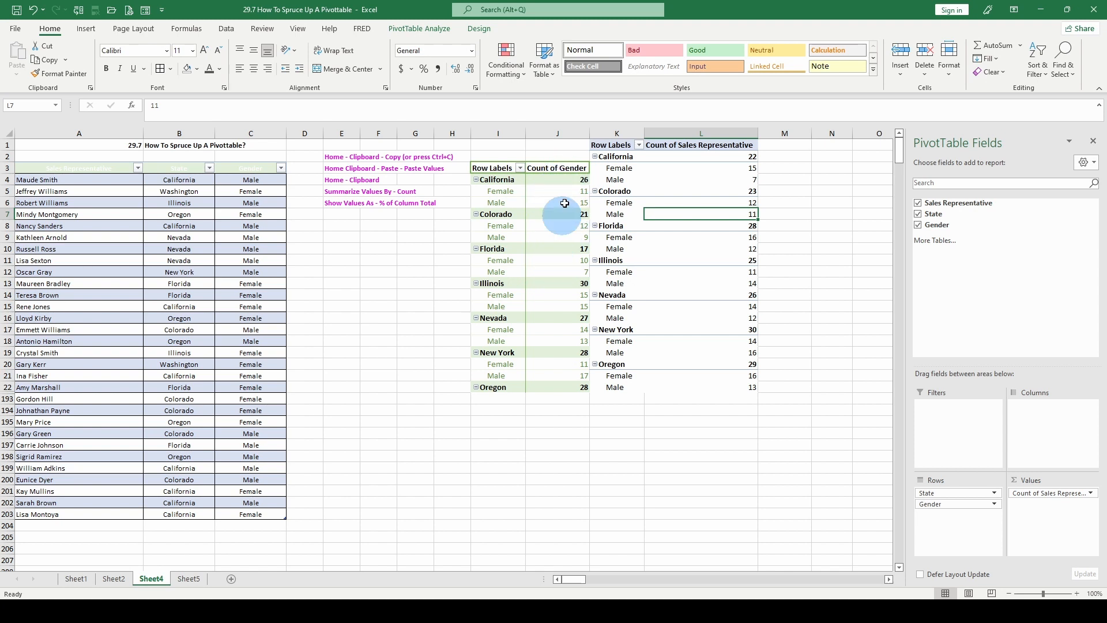
Check the Sheet2 counts against the copied and new pivot tables on Sheet4, and inspect the Gender formula in C12.
left_click(113, 579)
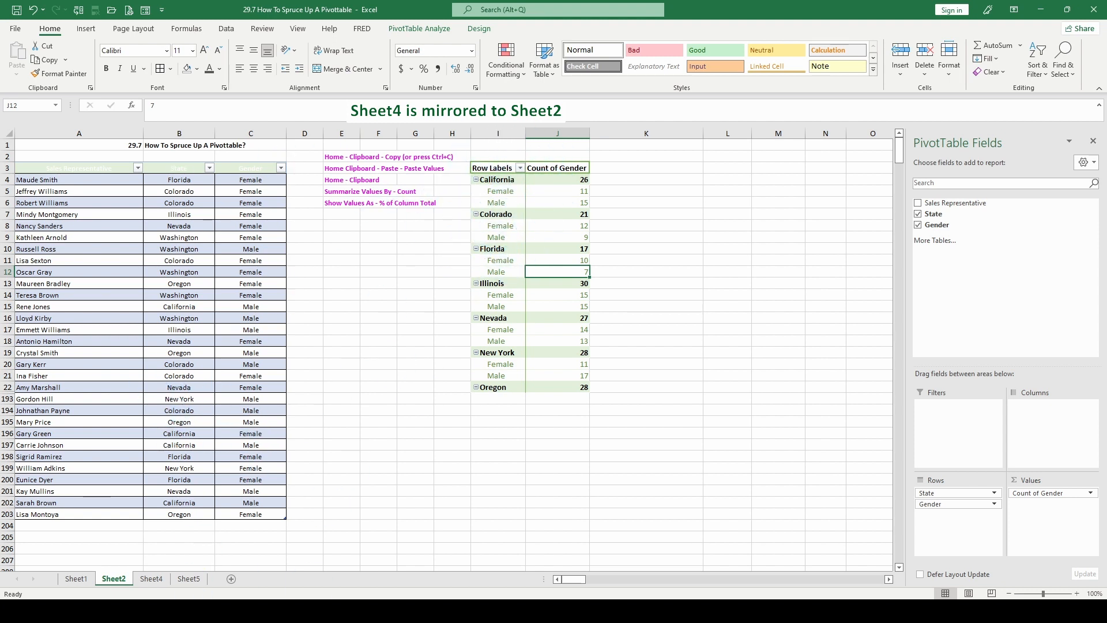
left_click(151, 579)
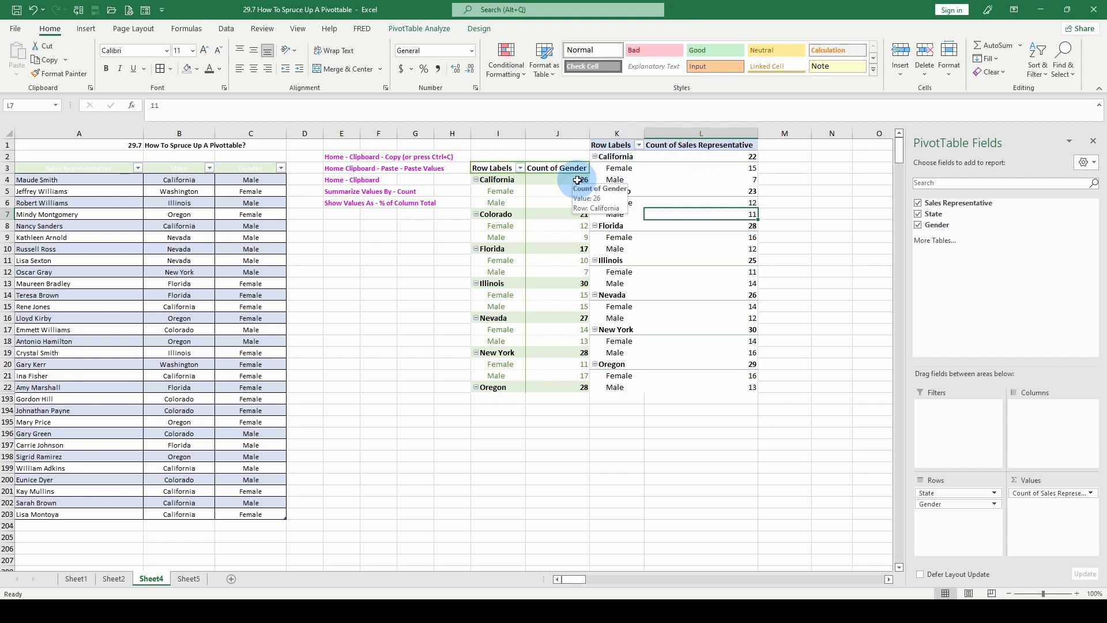
left_click(113, 578)
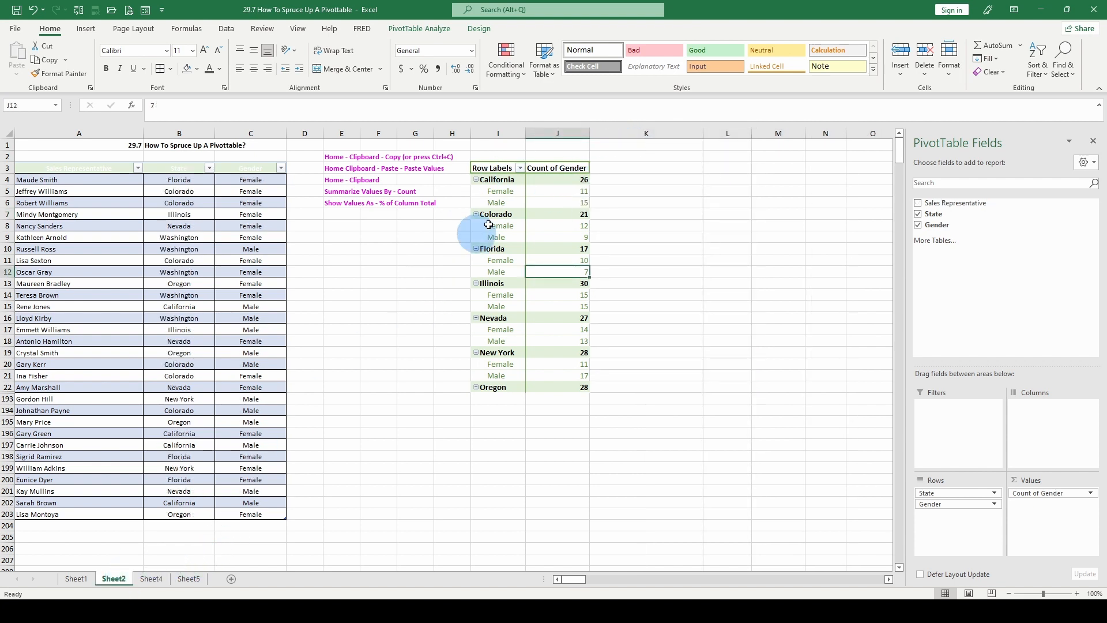
left_click(151, 578)
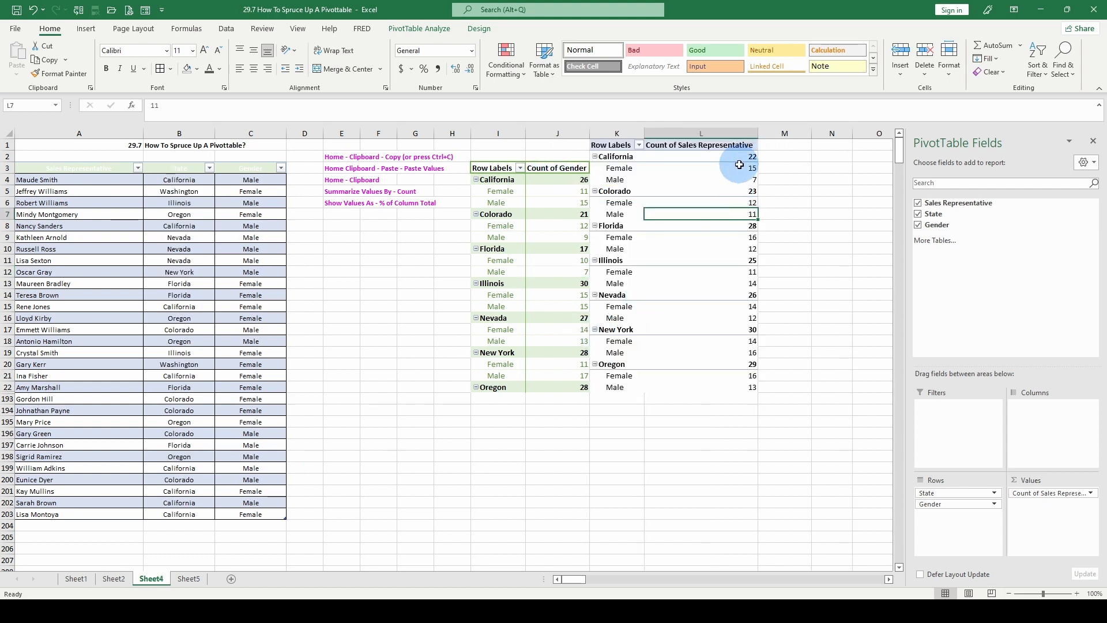
left_click(269, 272)
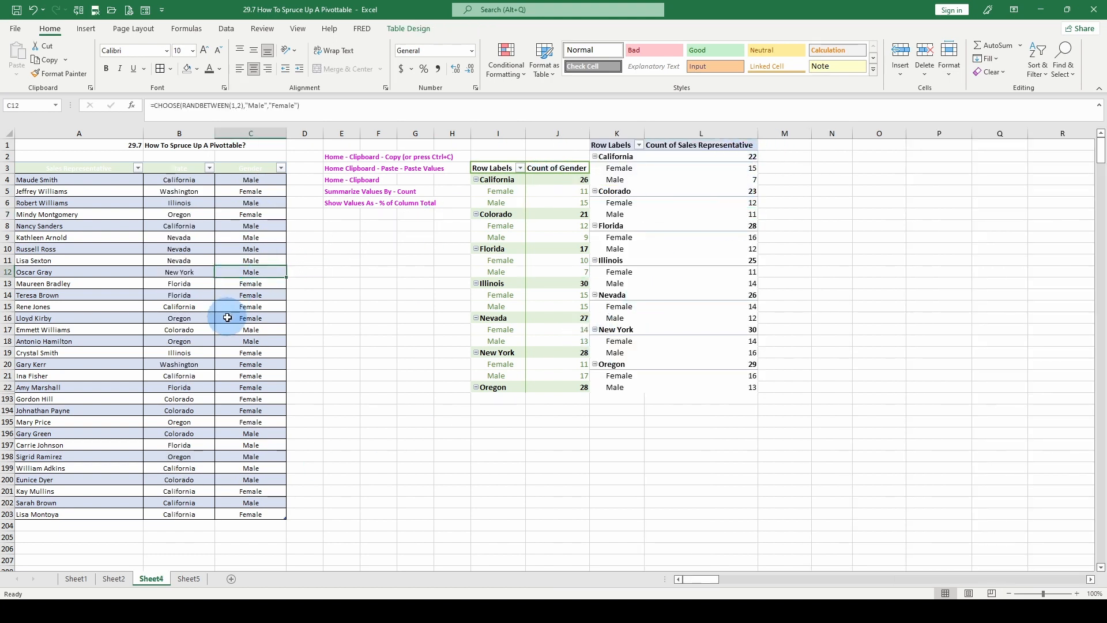
Try to delete the range I3:J22 of the copied pivot table on Sheet4.
left_click_drag(487, 167, 552, 385)
key("Delete")
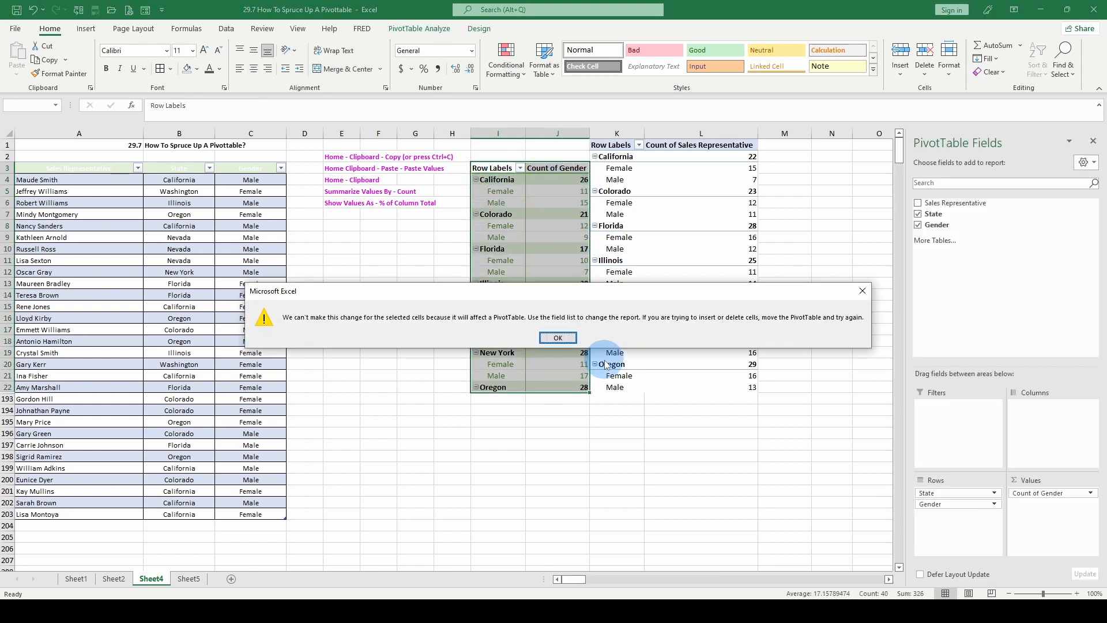
left_click(557, 337)
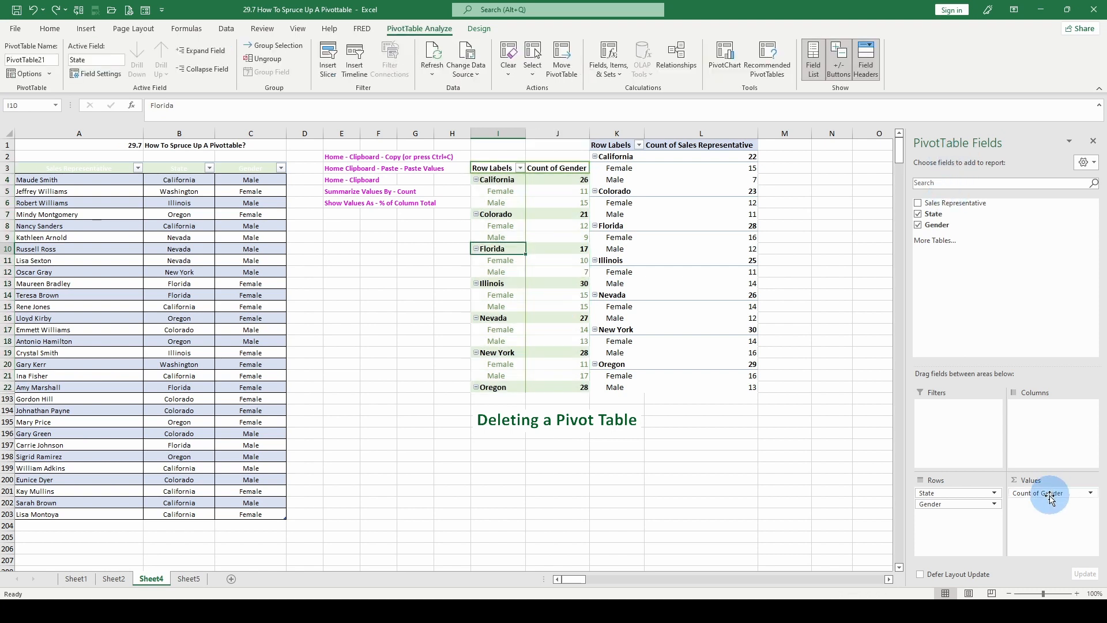
Remove Count of Gender and State from the copied pivot table at I3 on Sheet4, and delete the table.
left_click_drag(1047, 497, 1000, 239)
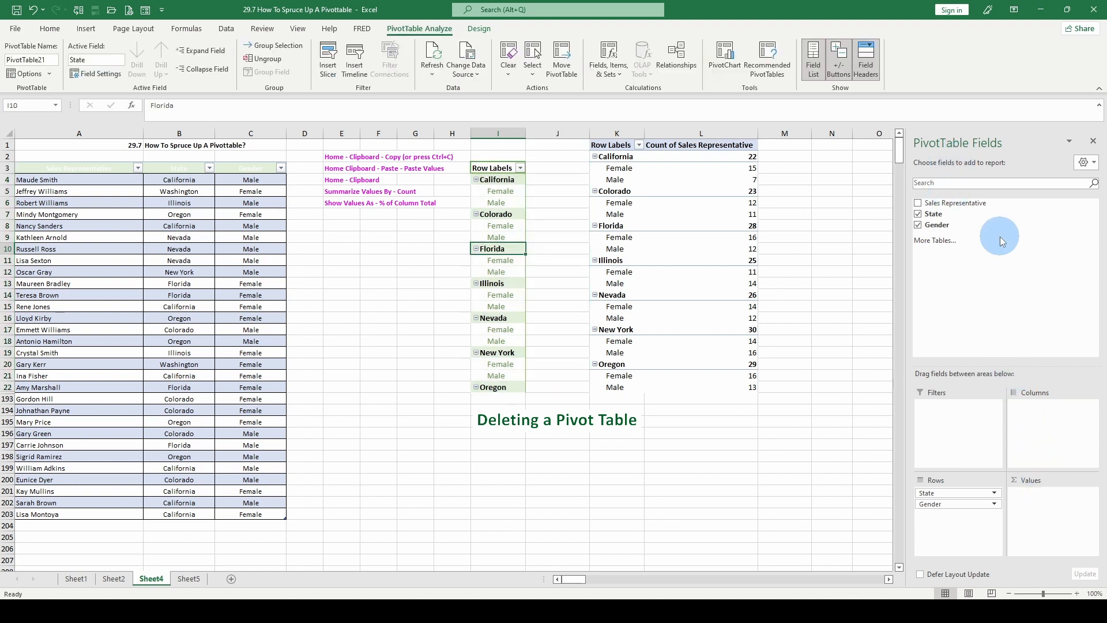
left_click(918, 214)
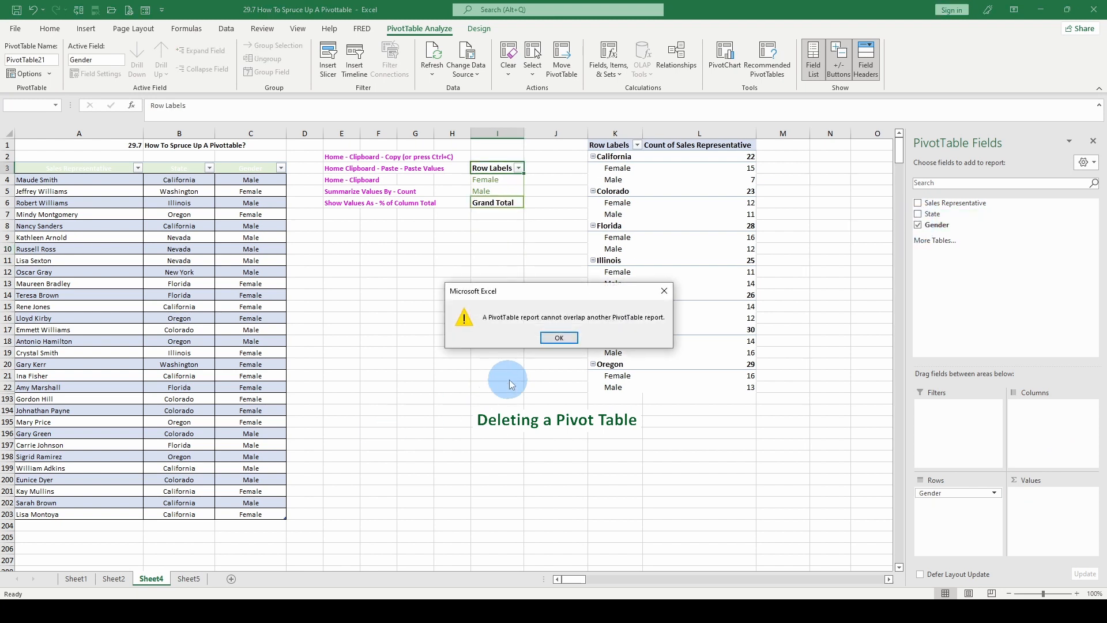
left_click(558, 338)
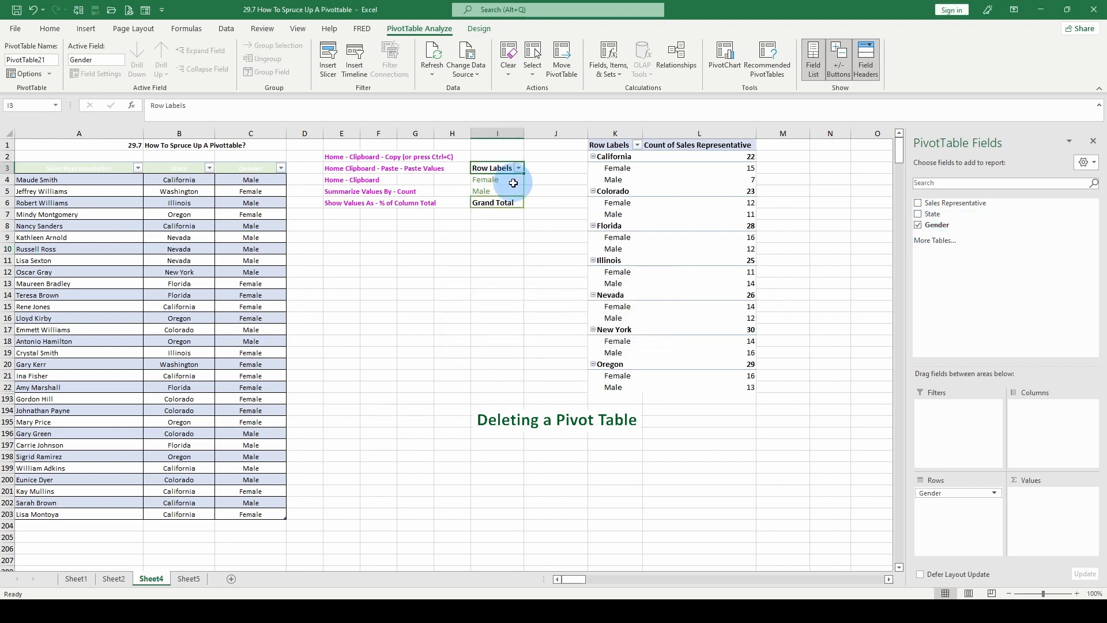
left_click_drag(497, 156, 504, 206)
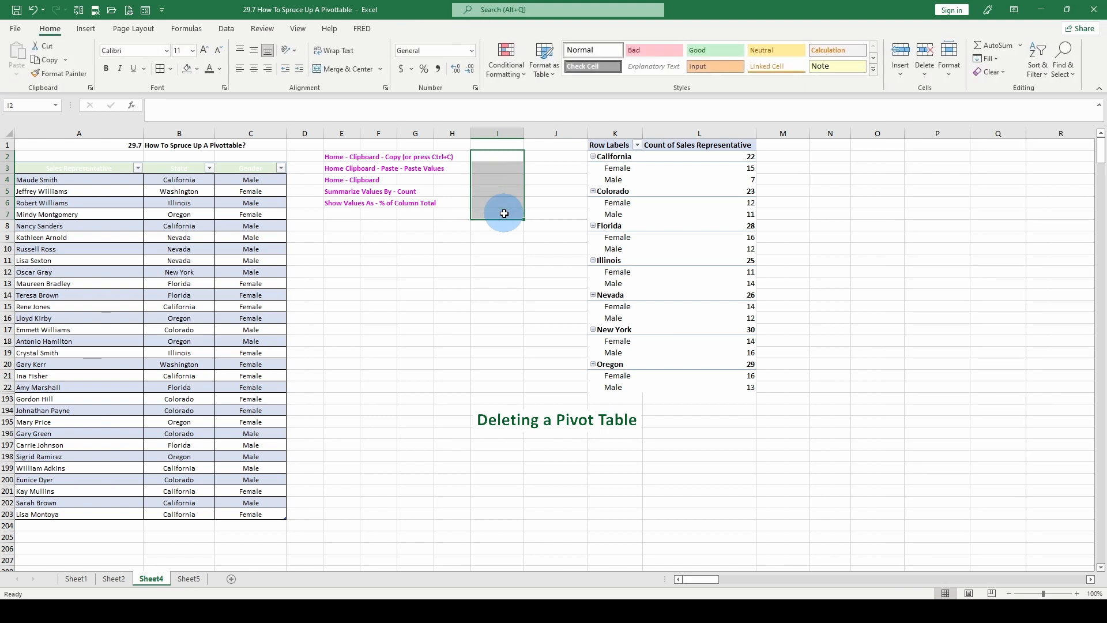
left_click(504, 213)
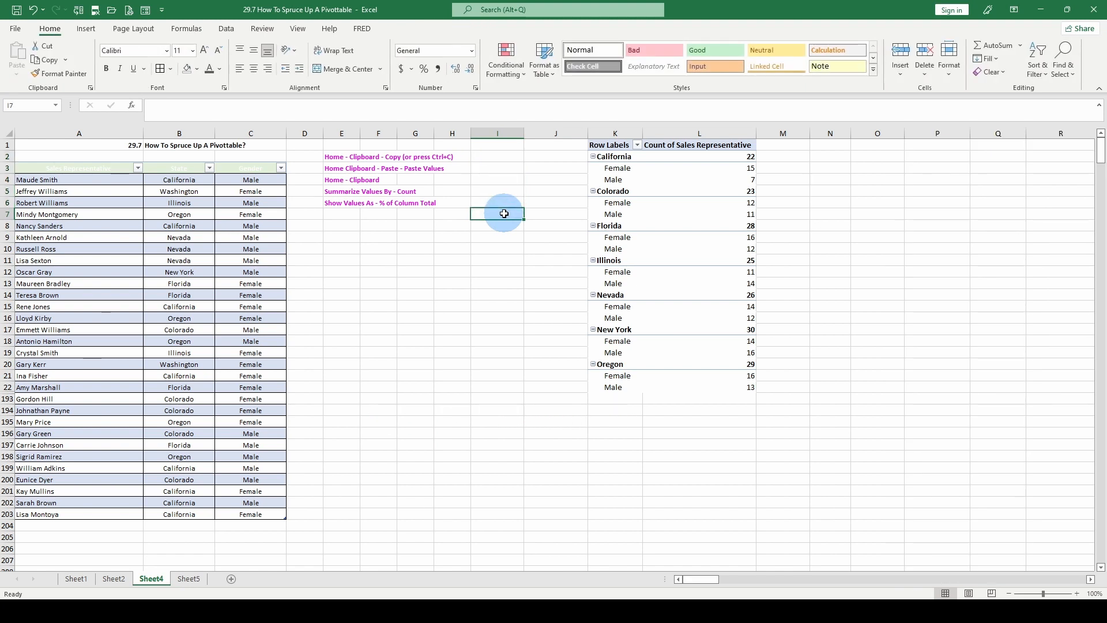
Recalculate the random values in the Sheet4 source table and refresh the pivot table at K1.
left_click(614, 181)
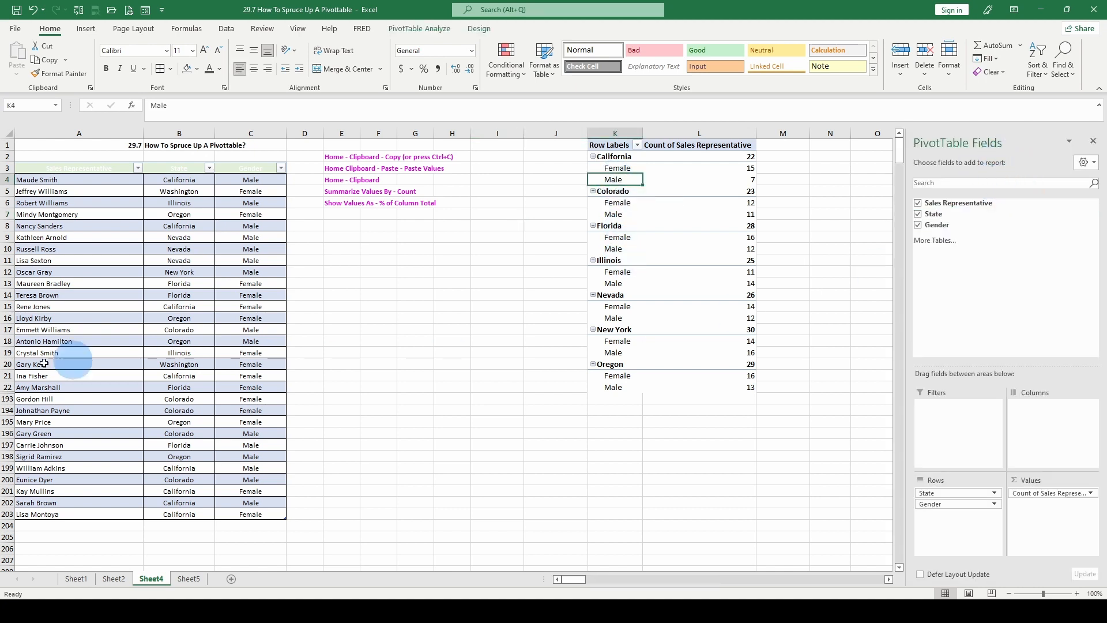
key("F9")
key("F9")
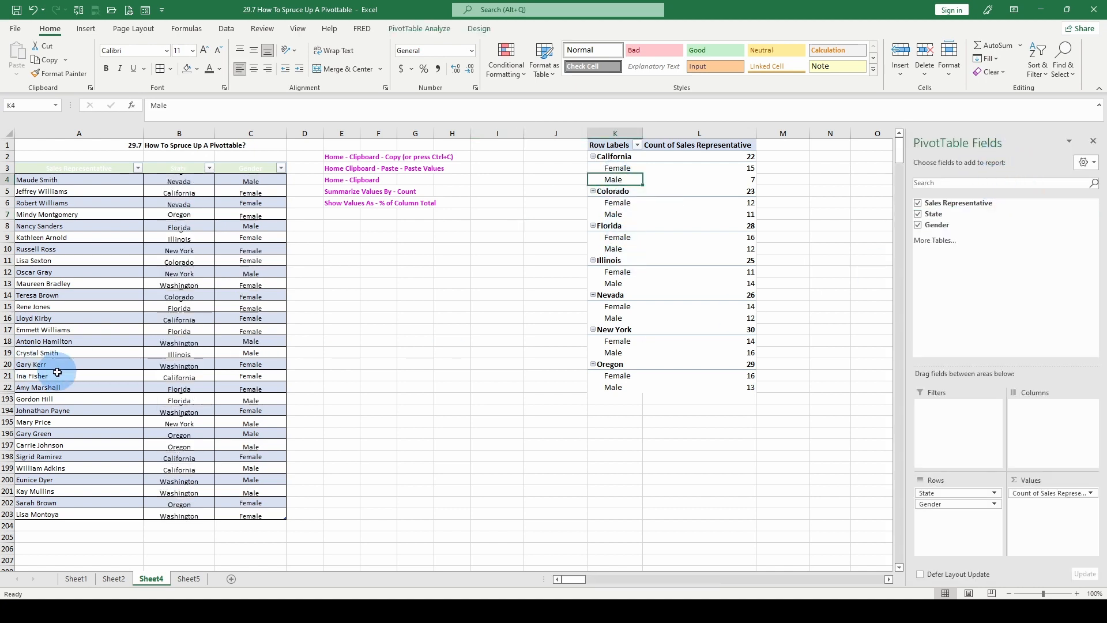
left_click(615, 237)
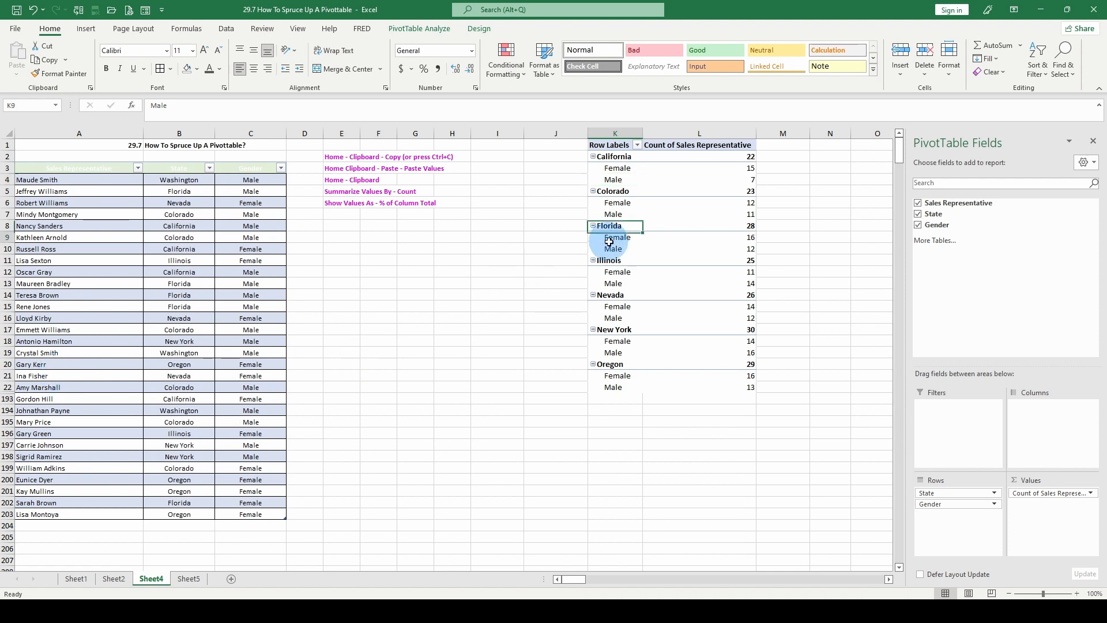
right_click(616, 238)
left_click(645, 306)
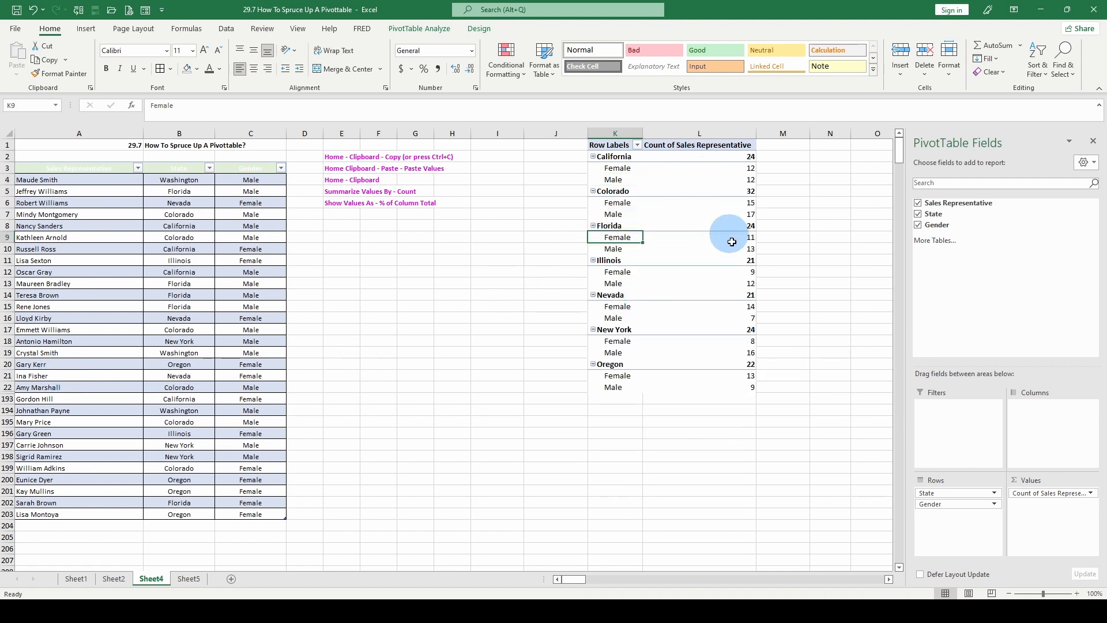
mouse_move(730, 311)
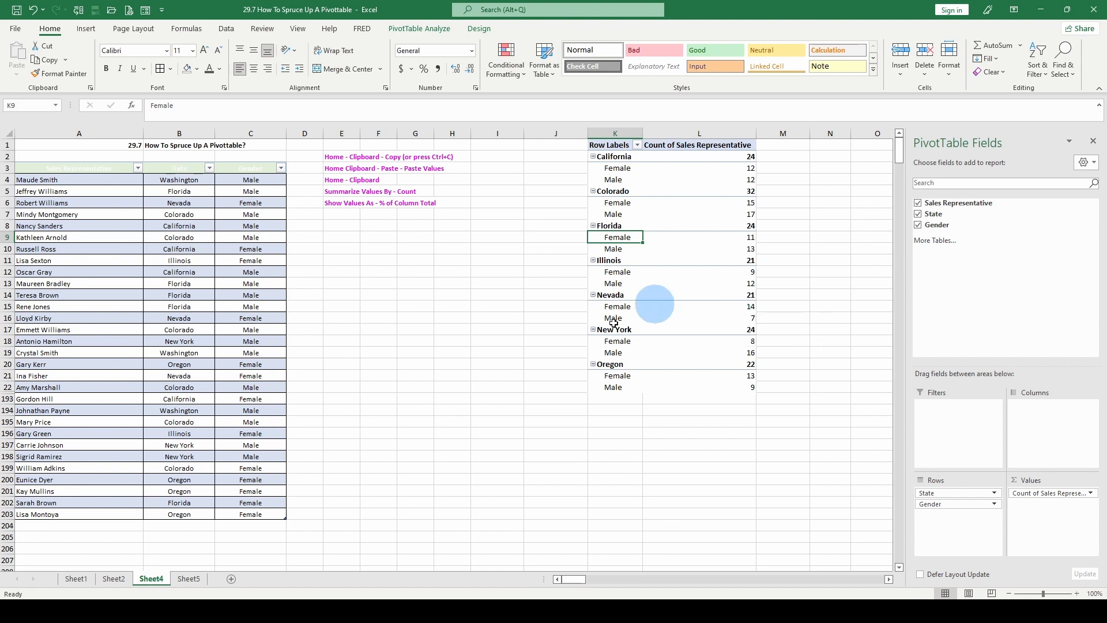
Delete what is left of the old pivot table in cells I2:J3 on Sheet2.
left_click(114, 578)
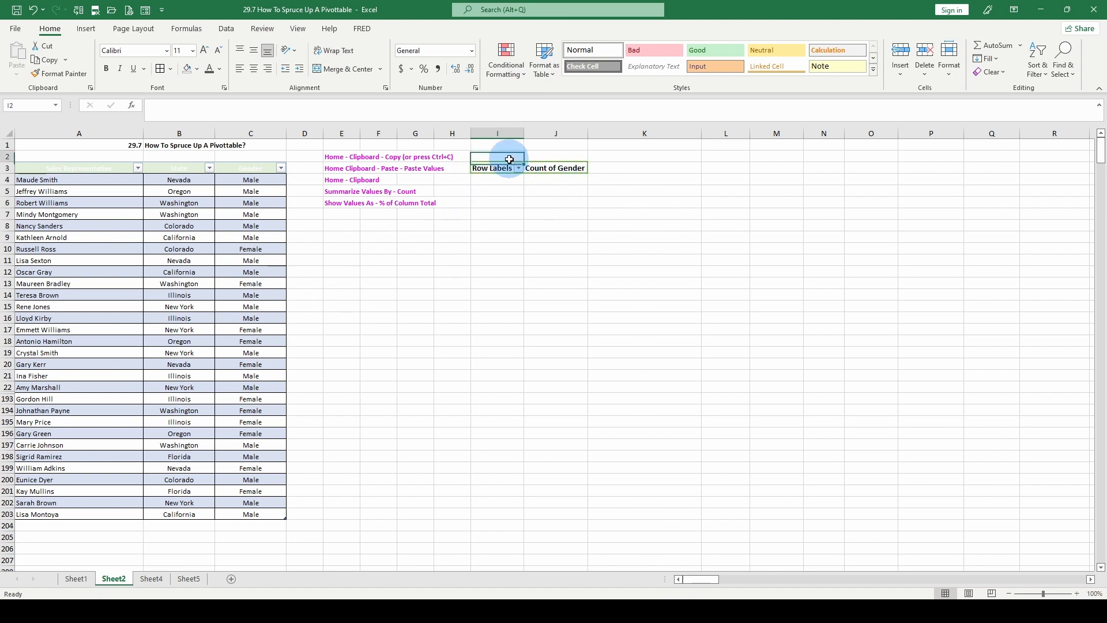
left_click_drag(508, 159, 546, 171)
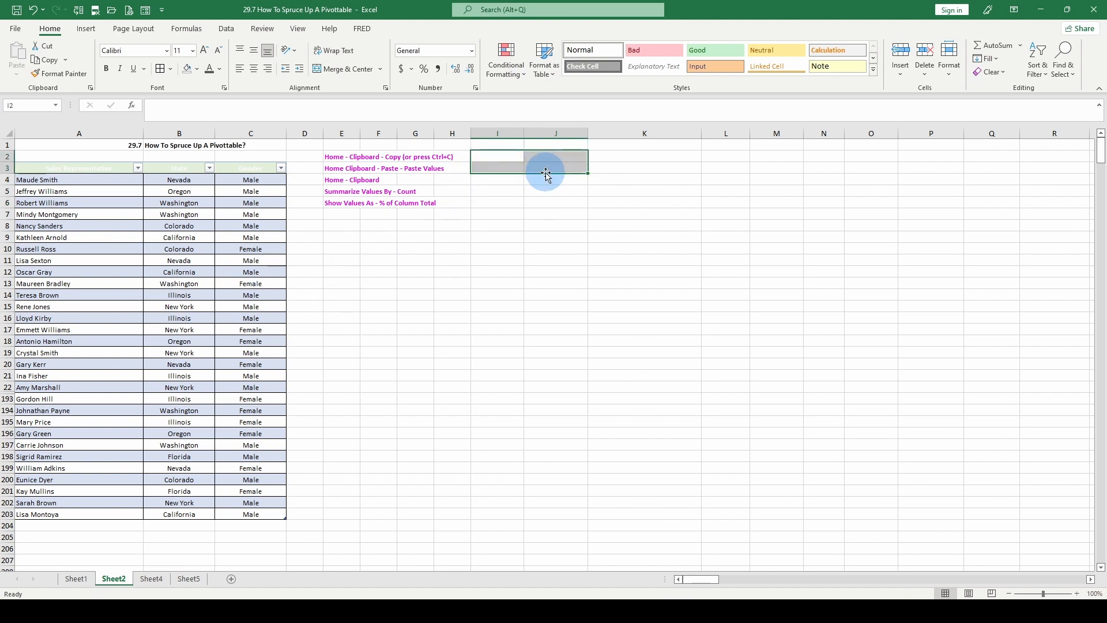
left_click(16, 29)
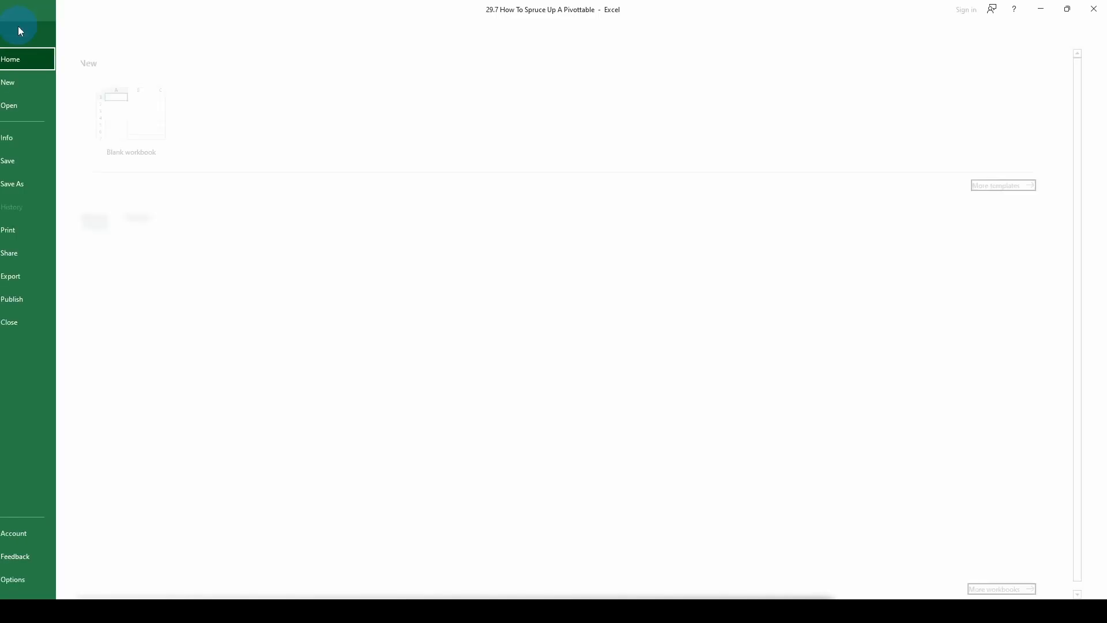
left_click(19, 28)
Insert a pivot table from Table1 at cell I1 of Sheet2, with State and Gender as rows and Count of Gender as values.
left_click(86, 28)
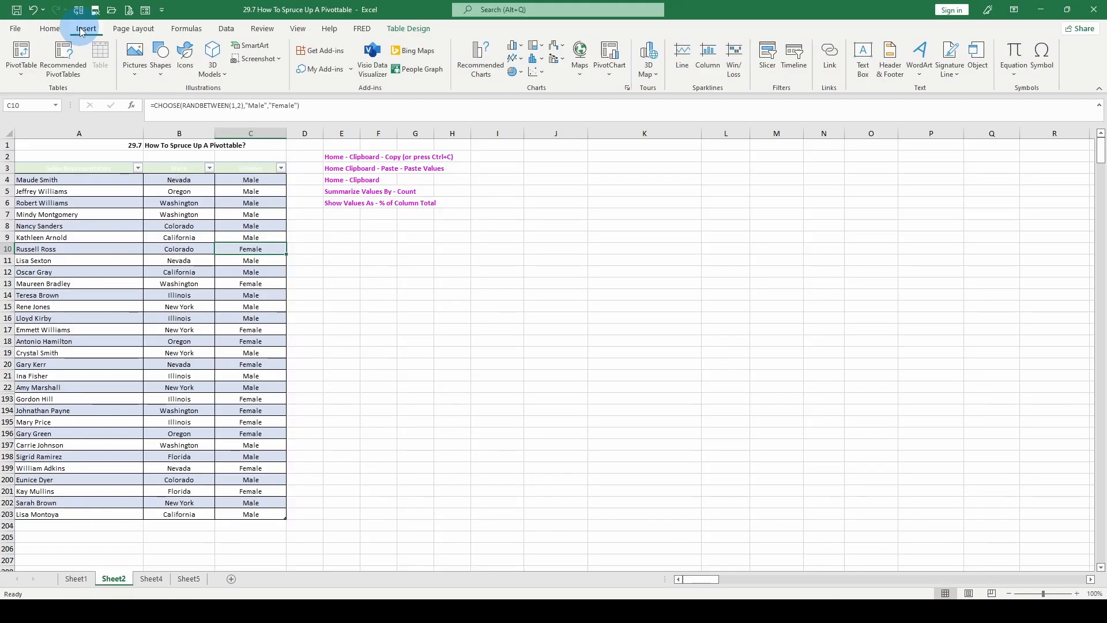
left_click(24, 76)
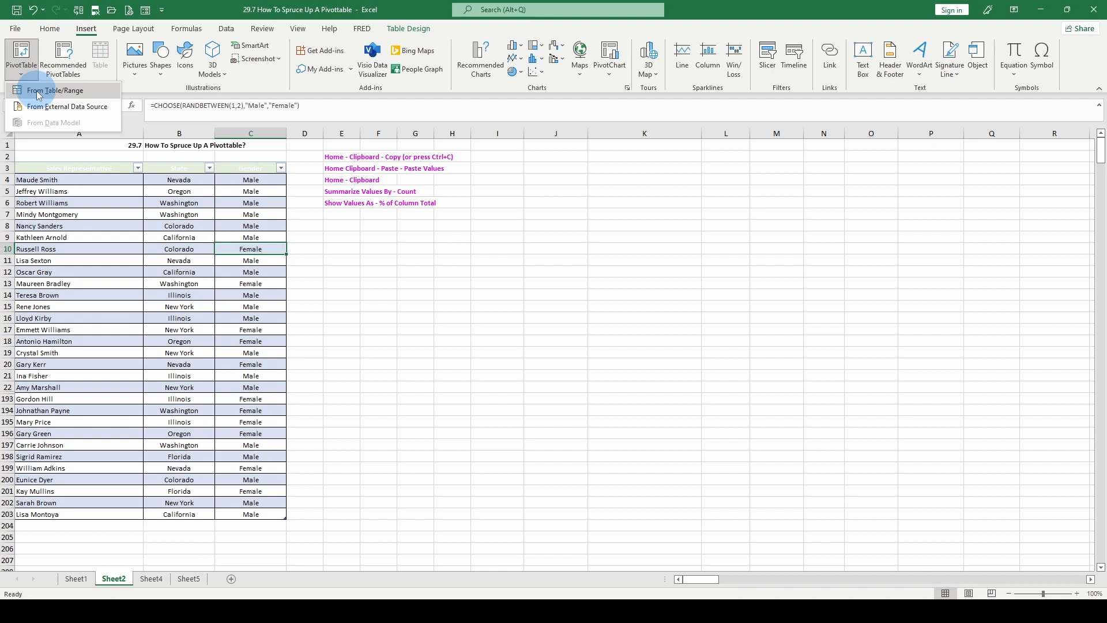
left_click(38, 95)
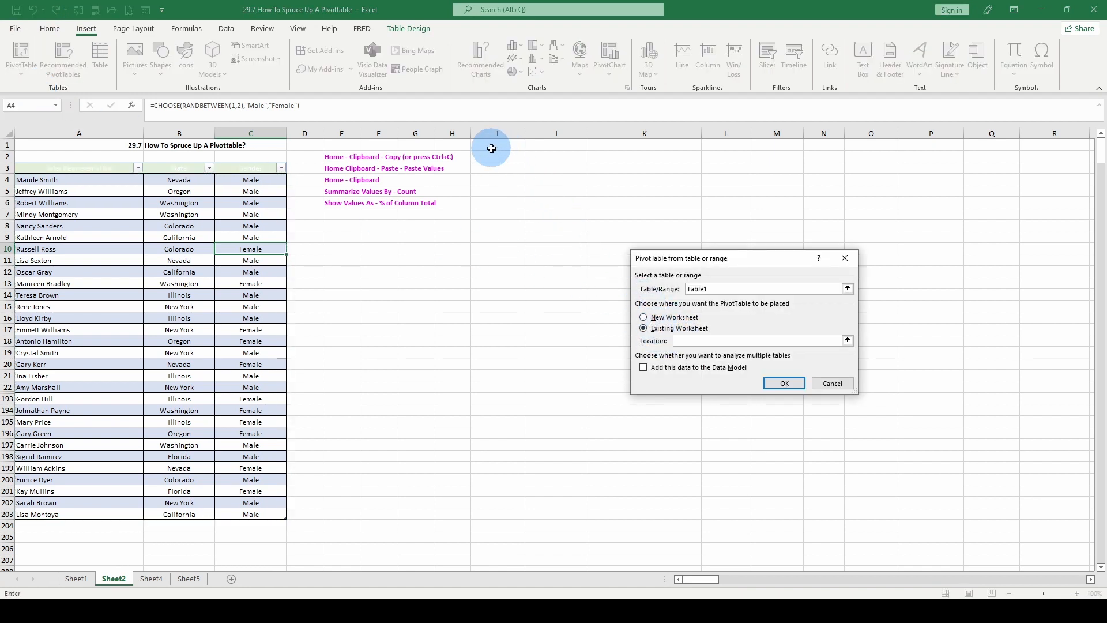
left_click(784, 382)
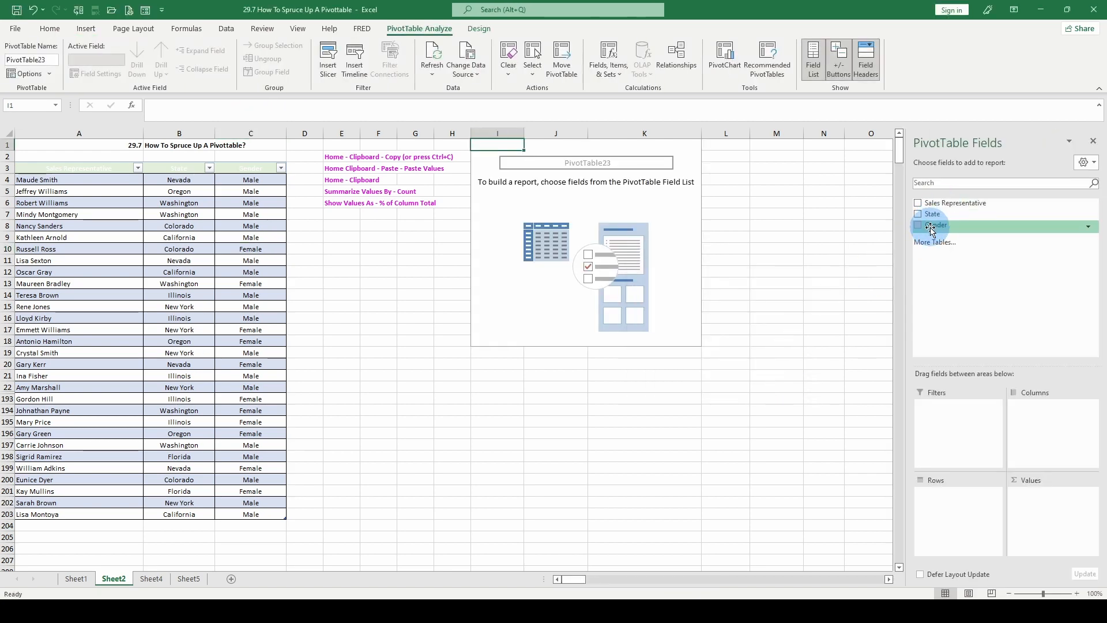
left_click_drag(931, 229, 1036, 501)
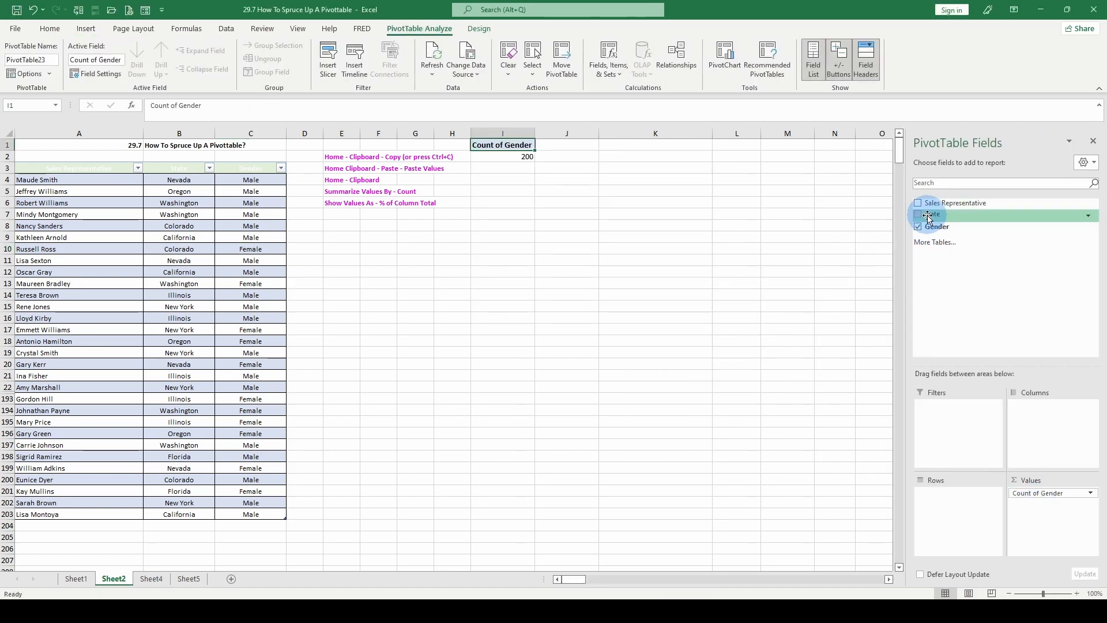
left_click_drag(928, 216, 950, 507)
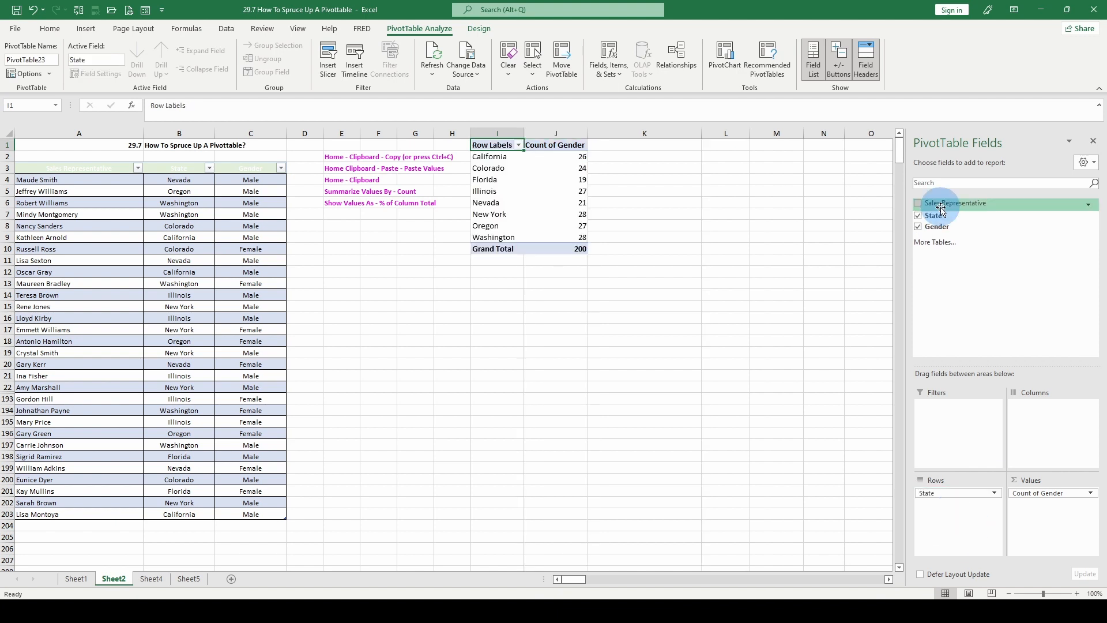
left_click_drag(941, 207, 957, 505)
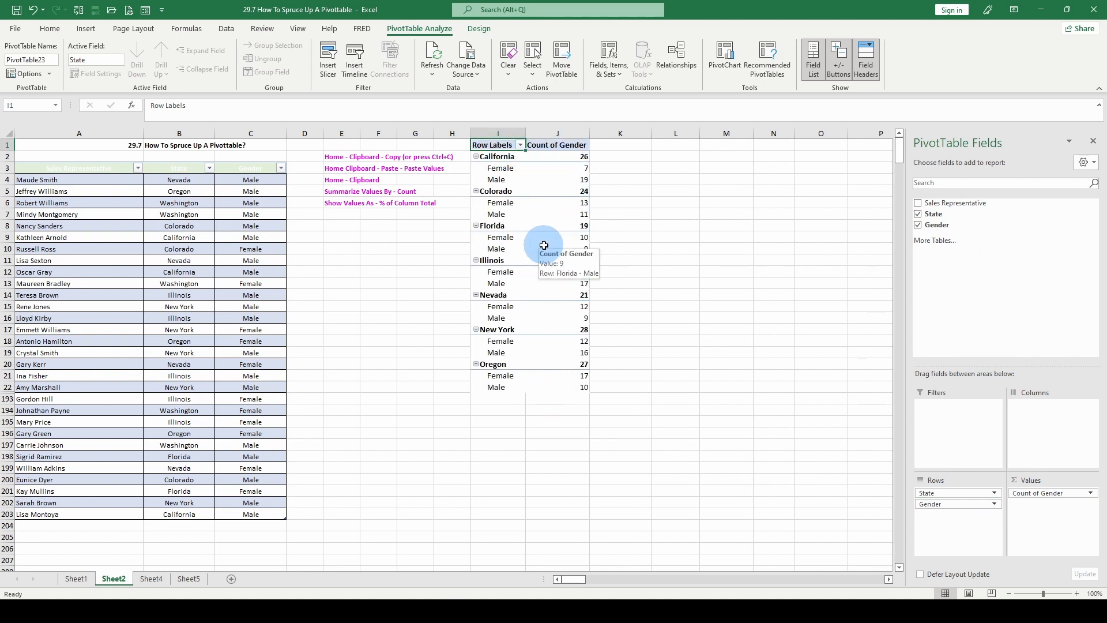
Apply a light green banded PivotTable style to the new Sheet2 pivot table and refresh its data.
left_click(482, 30)
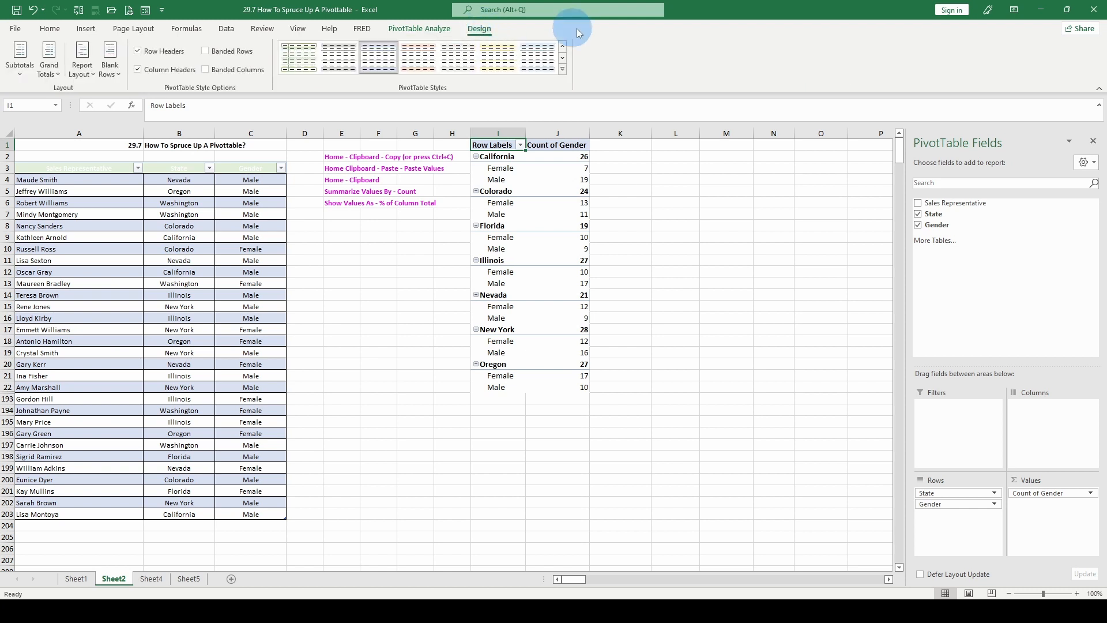
left_click(299, 63)
left_click(415, 340)
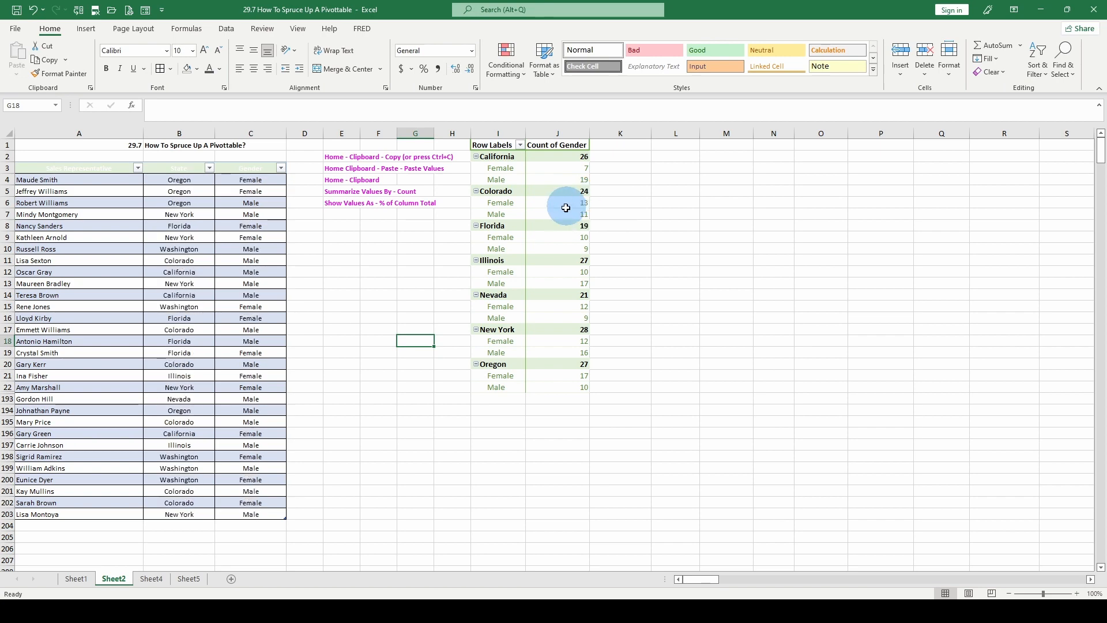
right_click(562, 214)
left_click(588, 288)
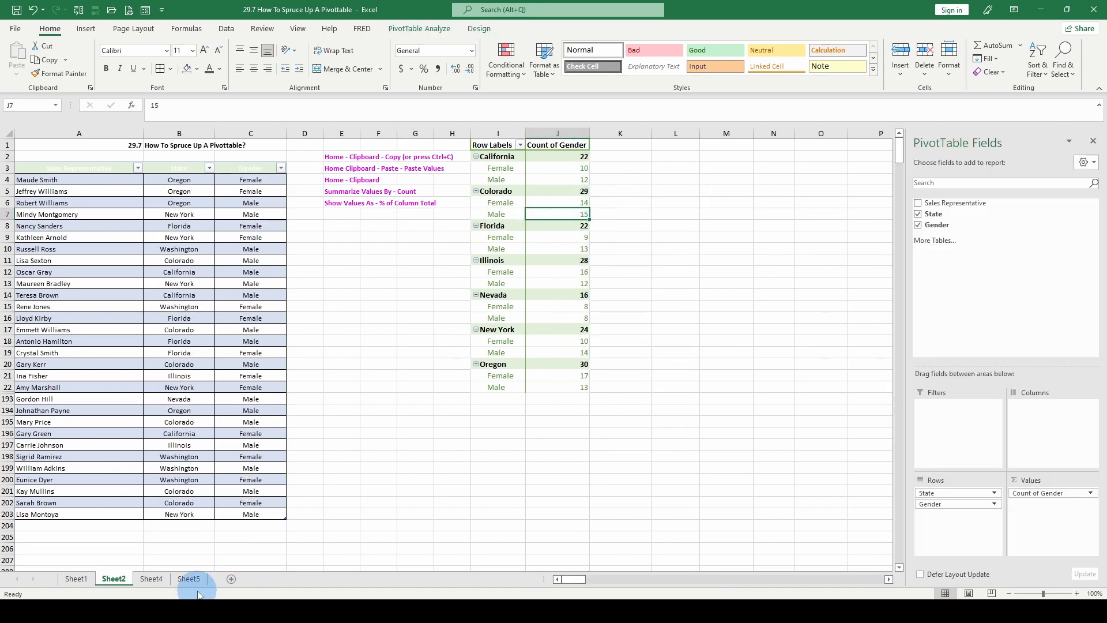
Recalculate the table on Sheet4, refresh the Count of Sales Representative pivot table, and return to Sheet2.
left_click(151, 578)
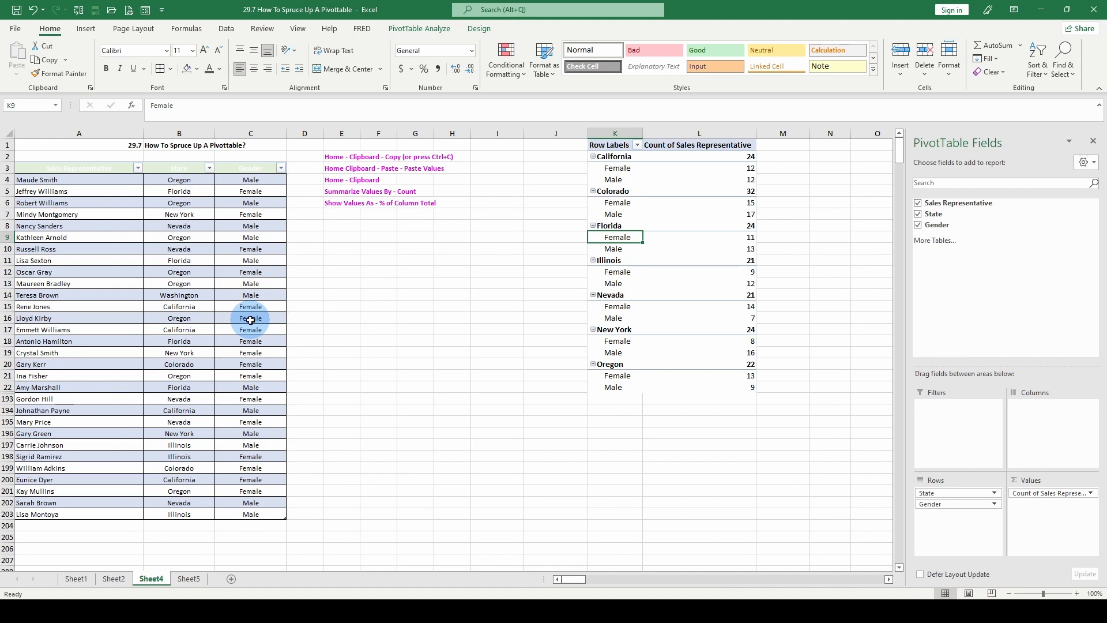
key("F9")
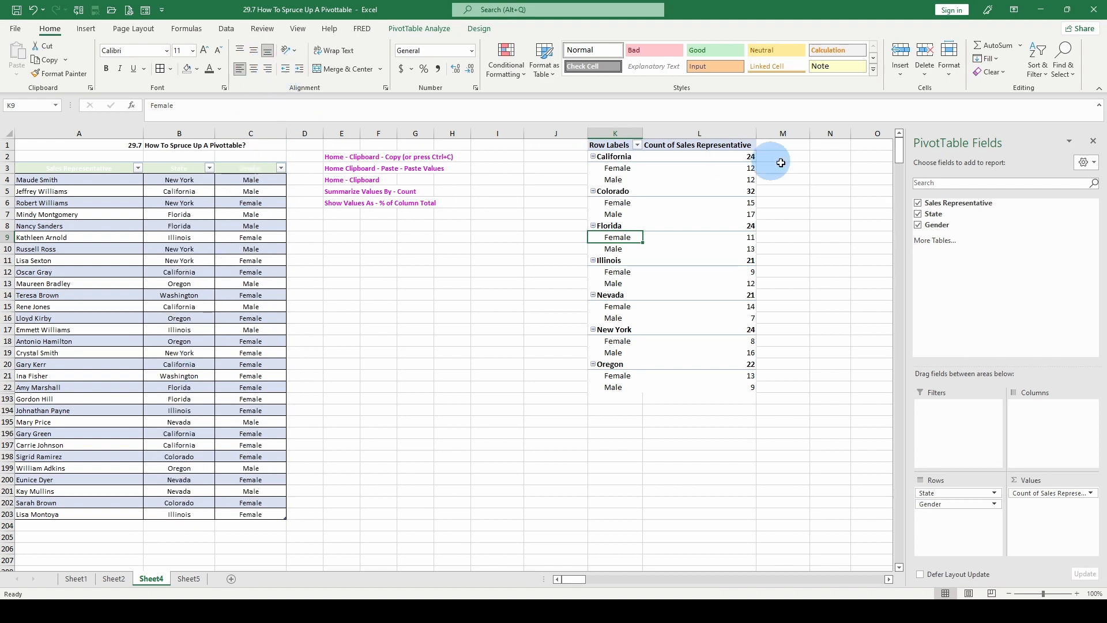
right_click(689, 220)
key("Escape")
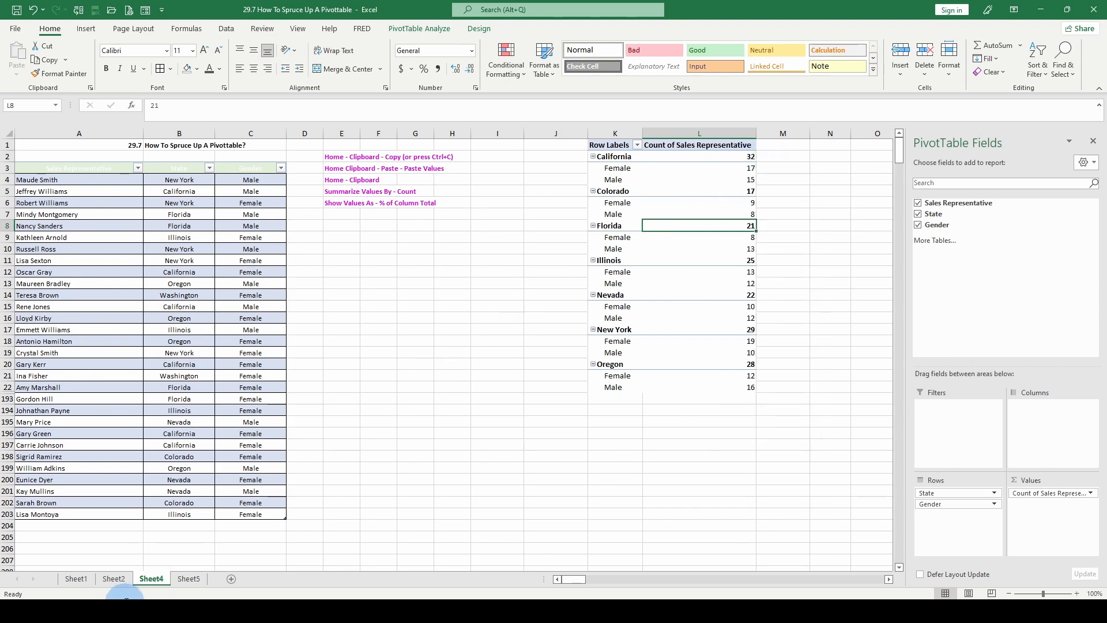
left_click(114, 580)
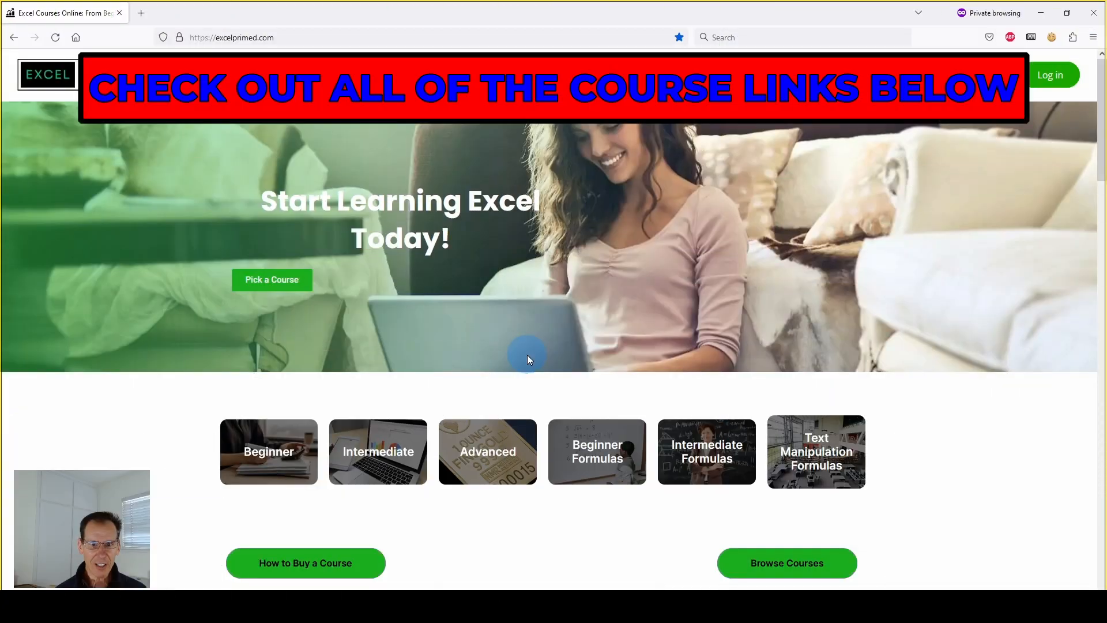
scroll(527, 355, "down", 10)
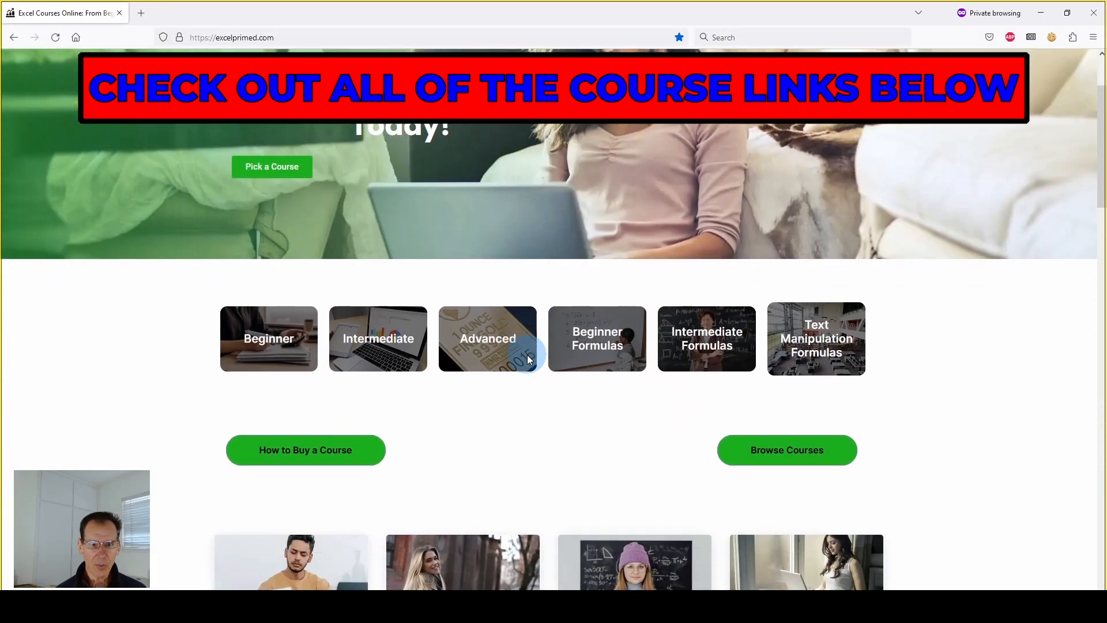
Browse the Excel course listings and their prices on the excelprimed.com home page.
scroll(168, 361, "down", 2)
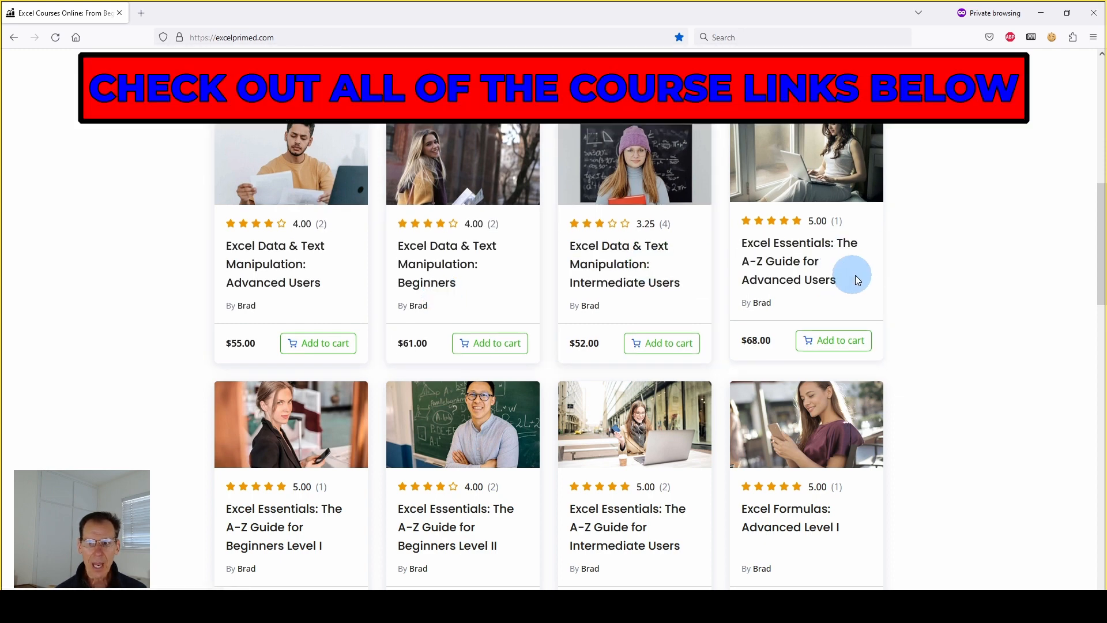
scroll(824, 280, "down", 1)
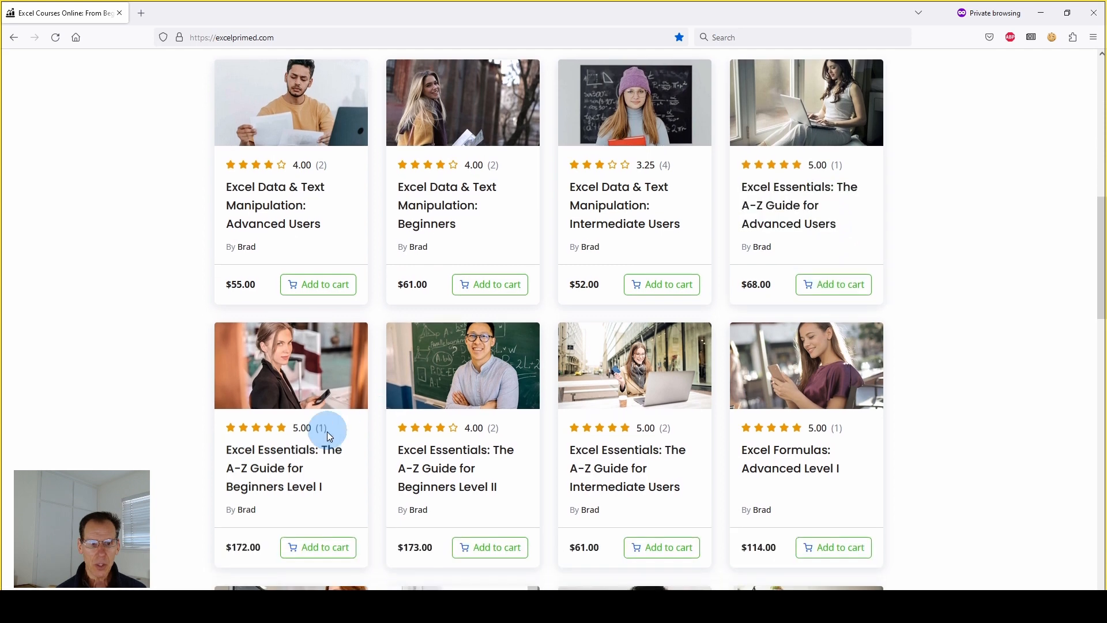
scroll(292, 456, "down", 1)
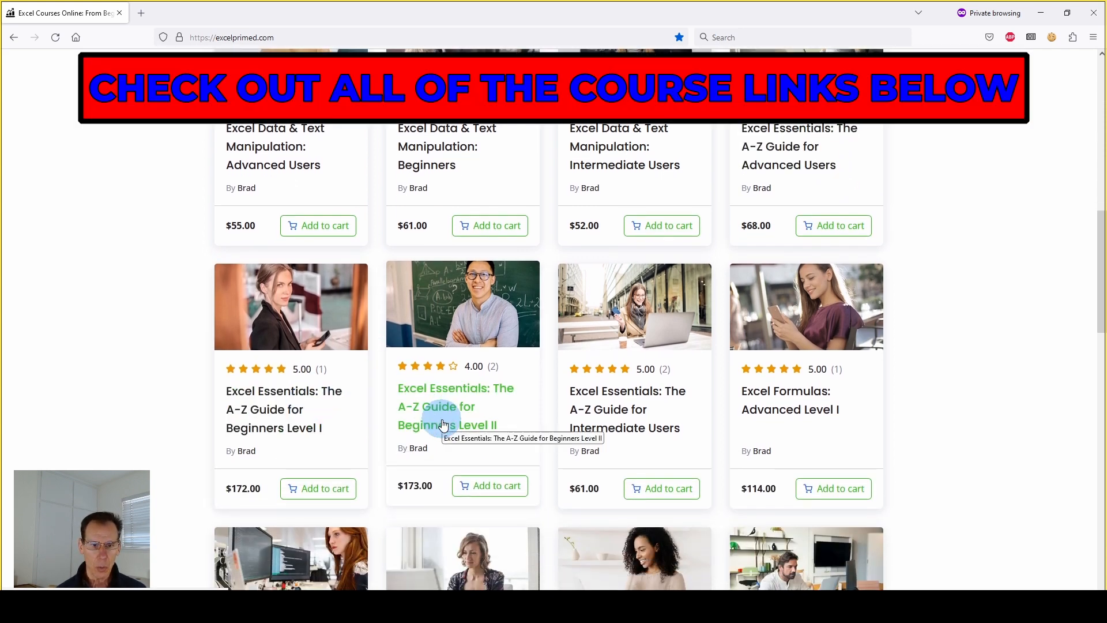
scroll(860, 334, "down", 1)
scroll(859, 335, "down", 1)
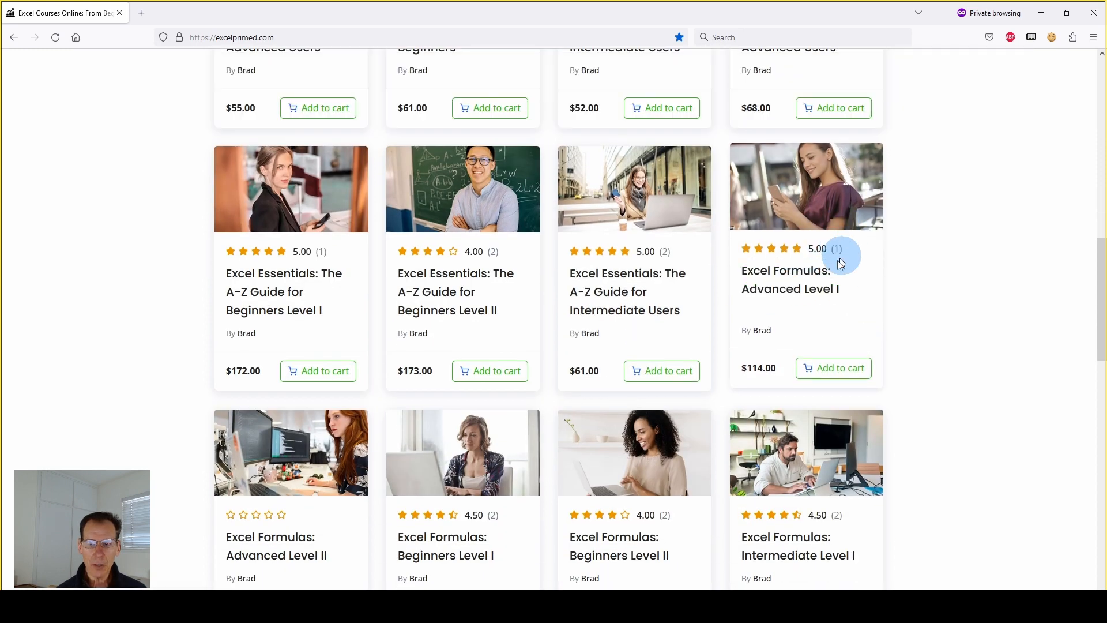
scroll(489, 470, "down", 1)
scroll(489, 470, "down", 1)
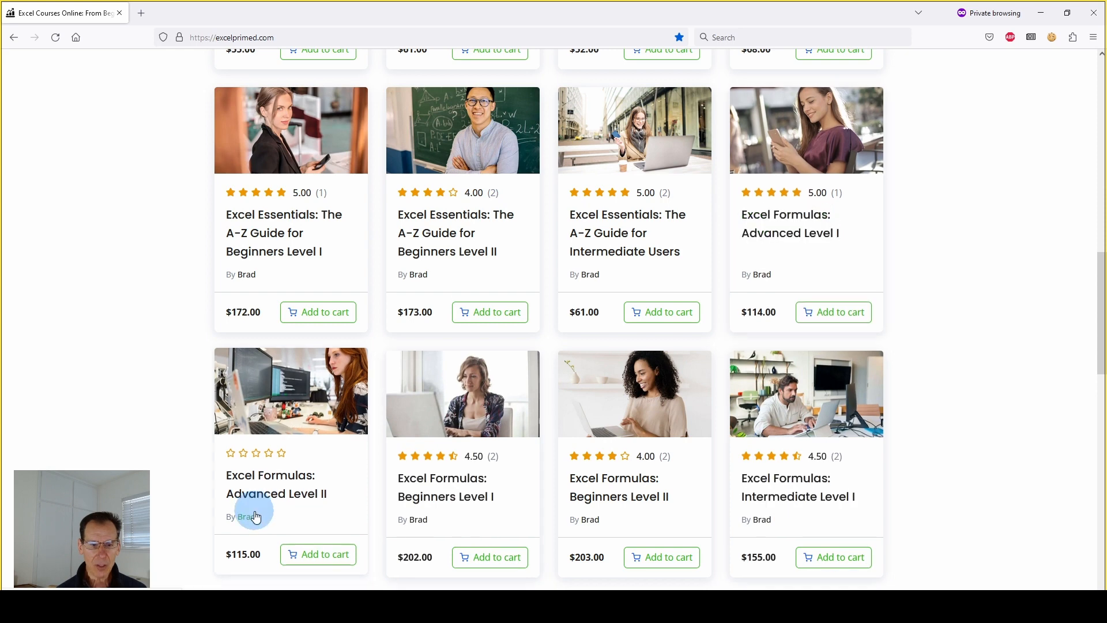
scroll(256, 517, "down", 4)
scroll(248, 518, "up", 10)
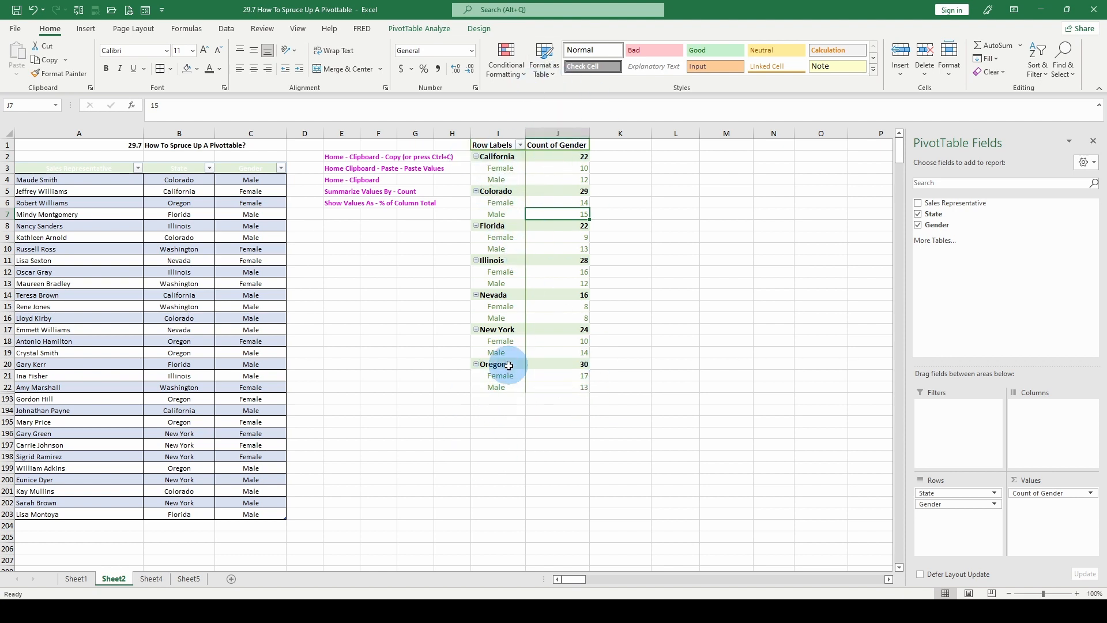
Switch to Excel and compare the Sheet2 pivot table with the pasted copy on Sheet5 and the pivot table on Sheet4.
left_click_drag(496, 145, 558, 389)
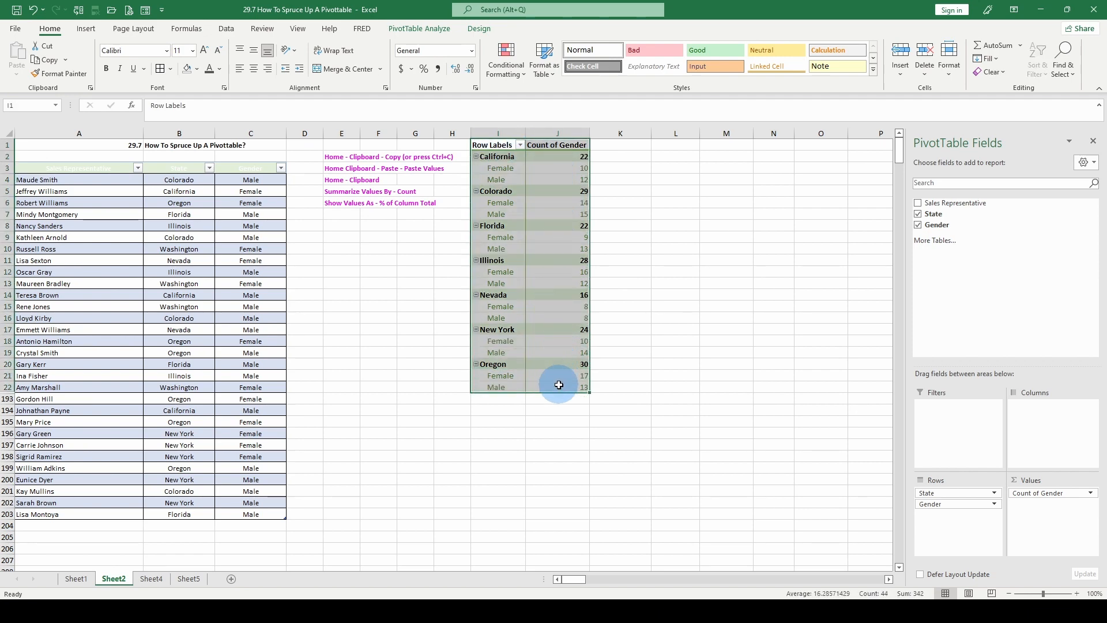
left_click(187, 579)
left_click(325, 224)
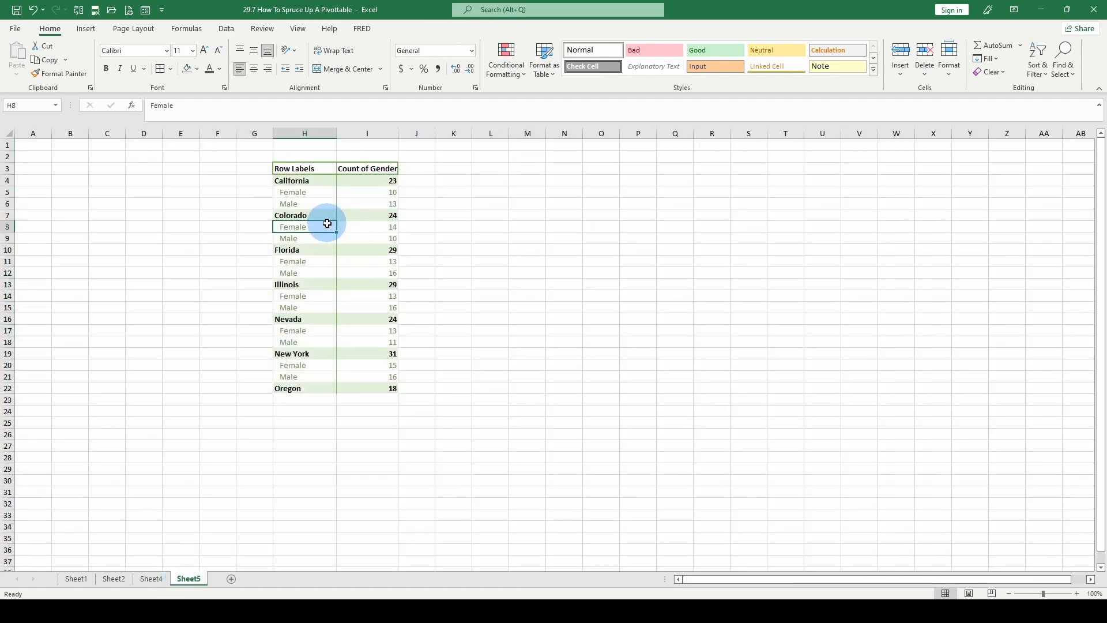
left_click(362, 248)
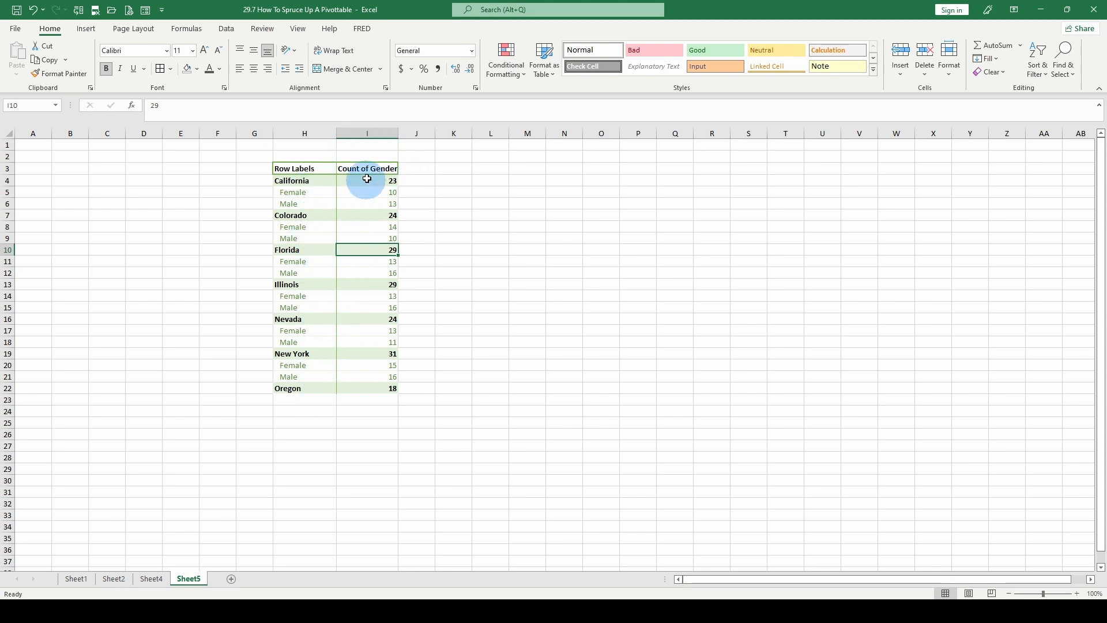
left_click(151, 579)
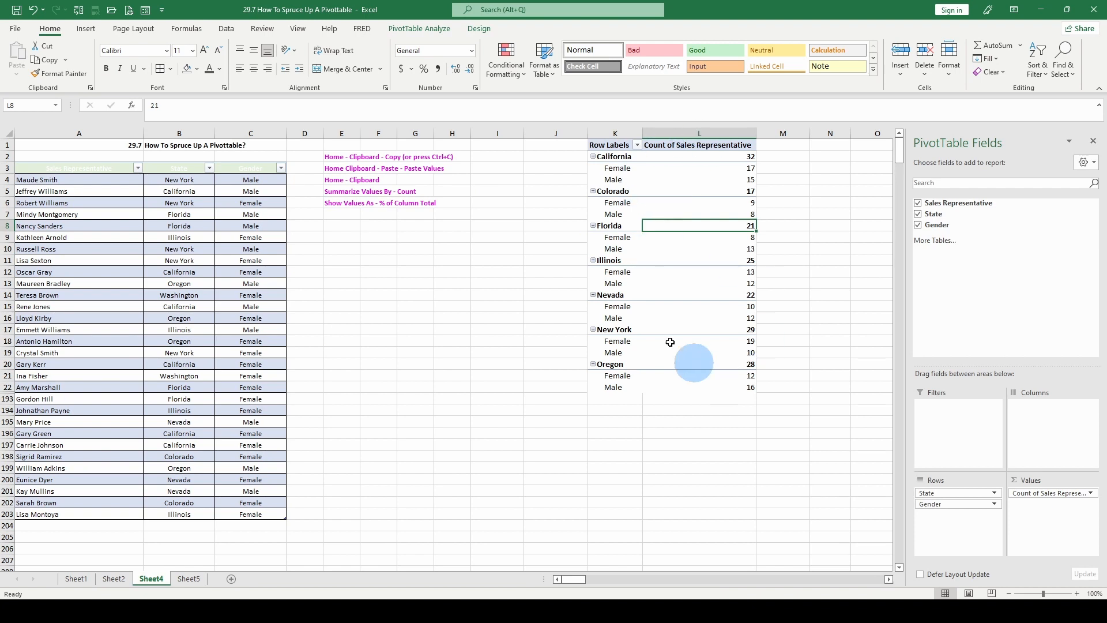
left_click(114, 579)
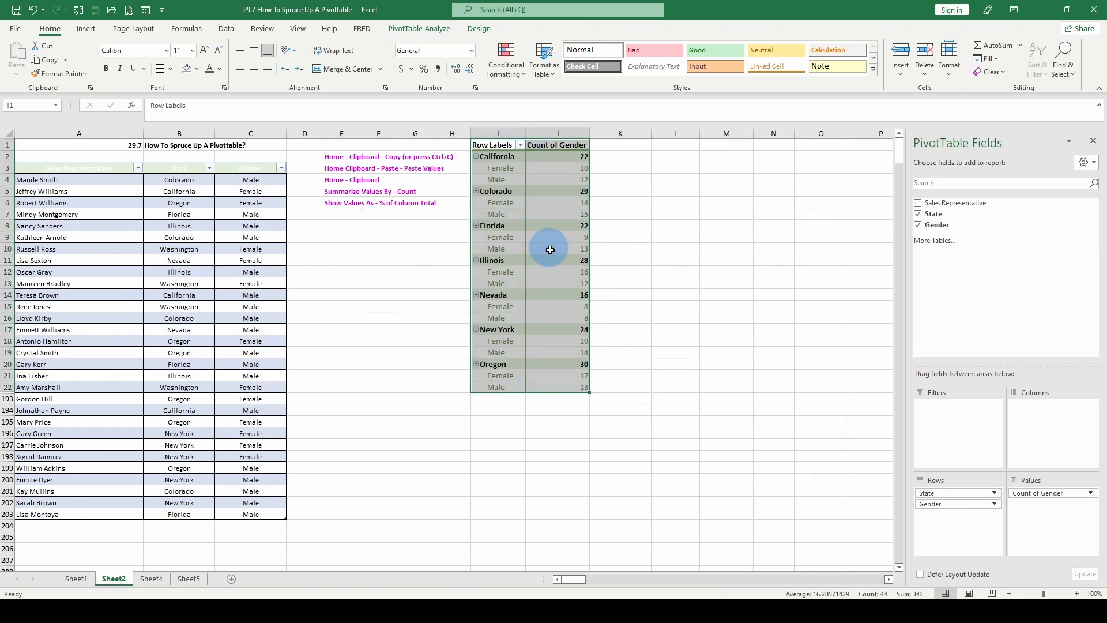
Collapse and re-expand the Florida and California groups in the Sheet2 pivot table.
left_click(508, 258)
left_click(511, 226)
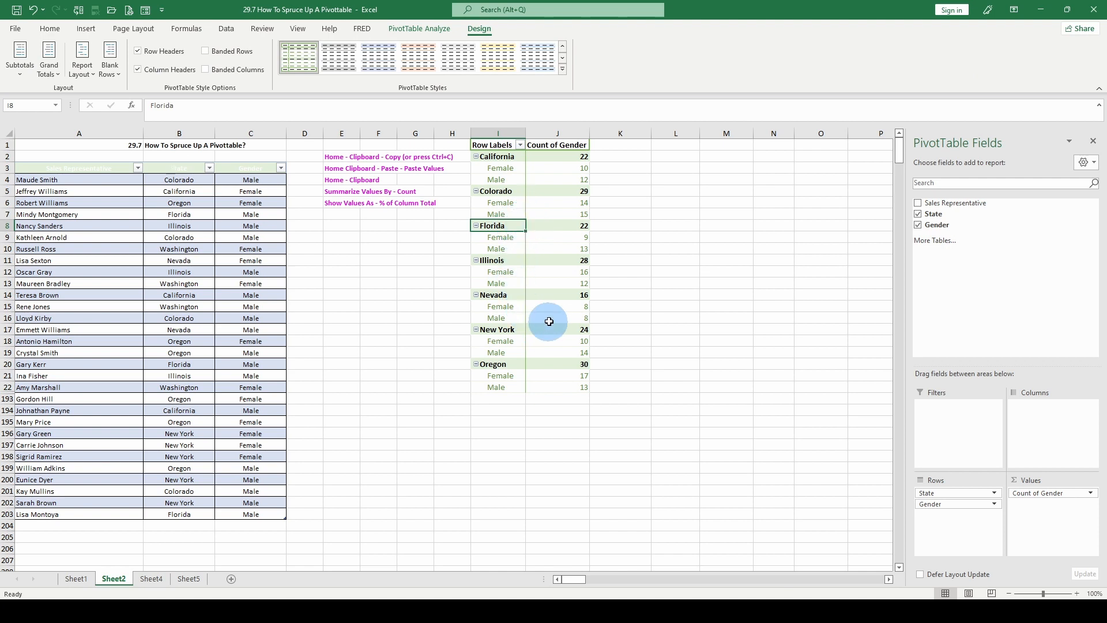
right_click(495, 225)
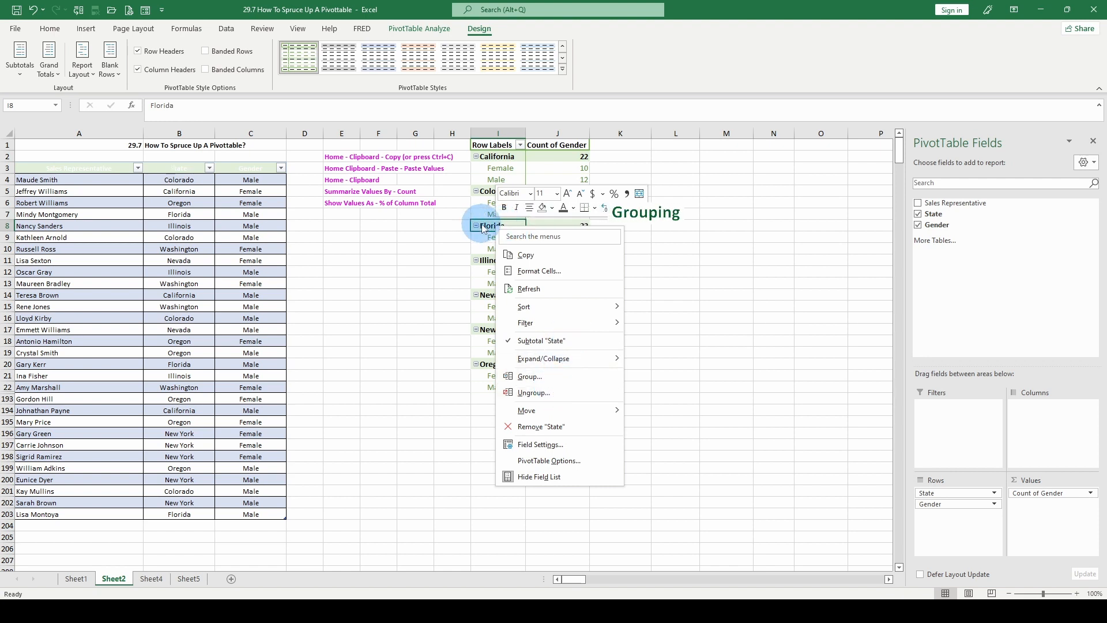
left_click(475, 227)
left_click(475, 226)
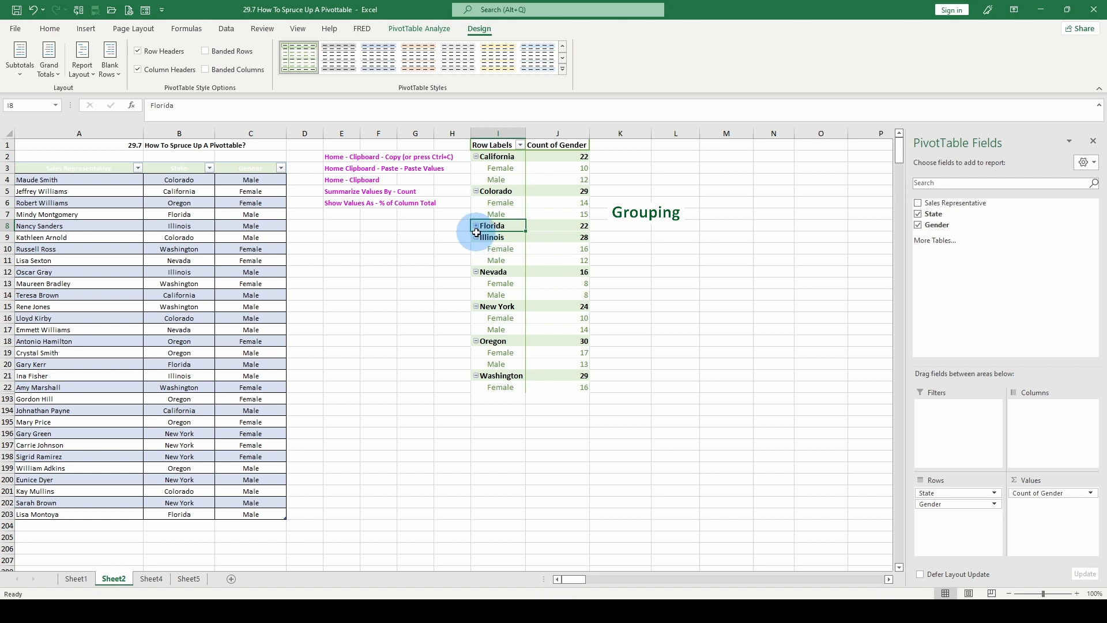
left_click(475, 225)
left_click(476, 156)
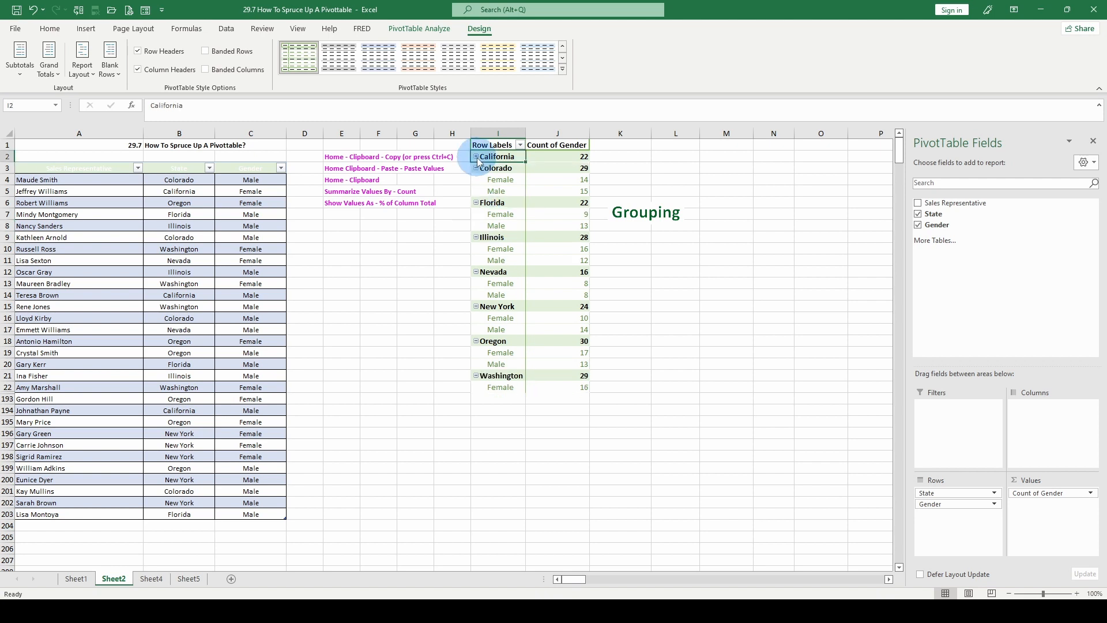
left_click(476, 156)
left_click(476, 229)
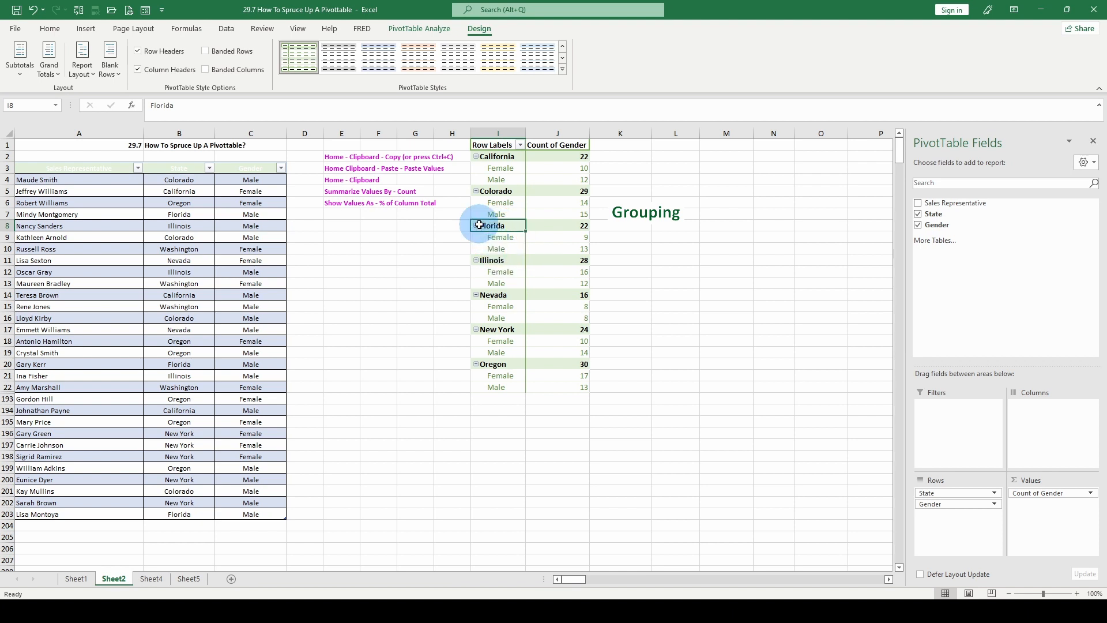
left_click(476, 226)
left_click(476, 225)
Examine the available commands for Florida's label and count, including the Summarize Values By options.
right_click(497, 229)
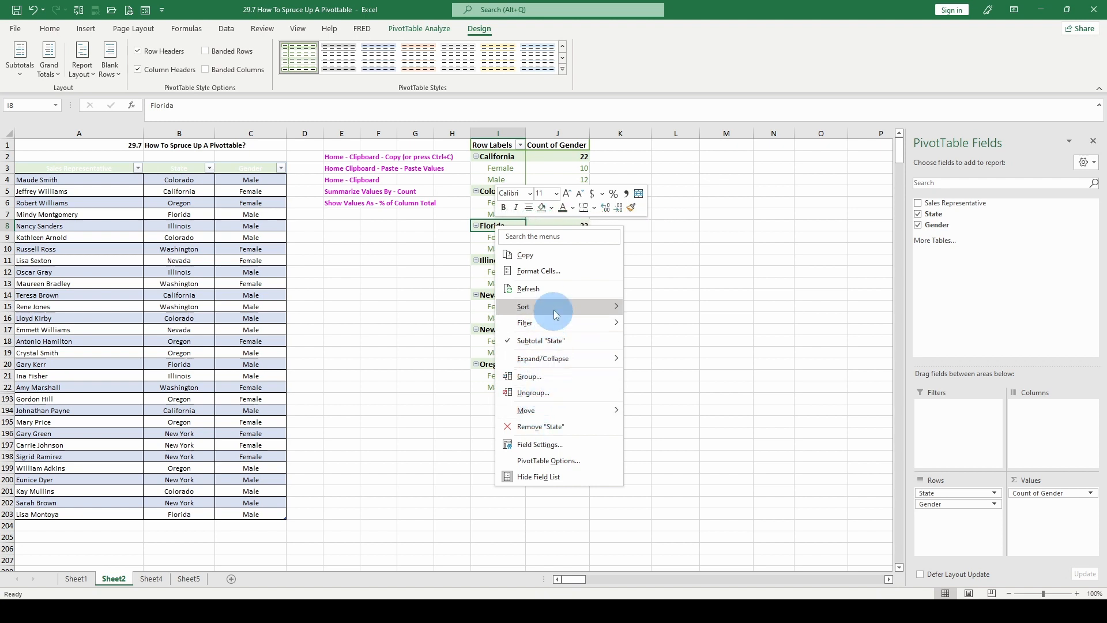
left_click(558, 228)
right_click(559, 229)
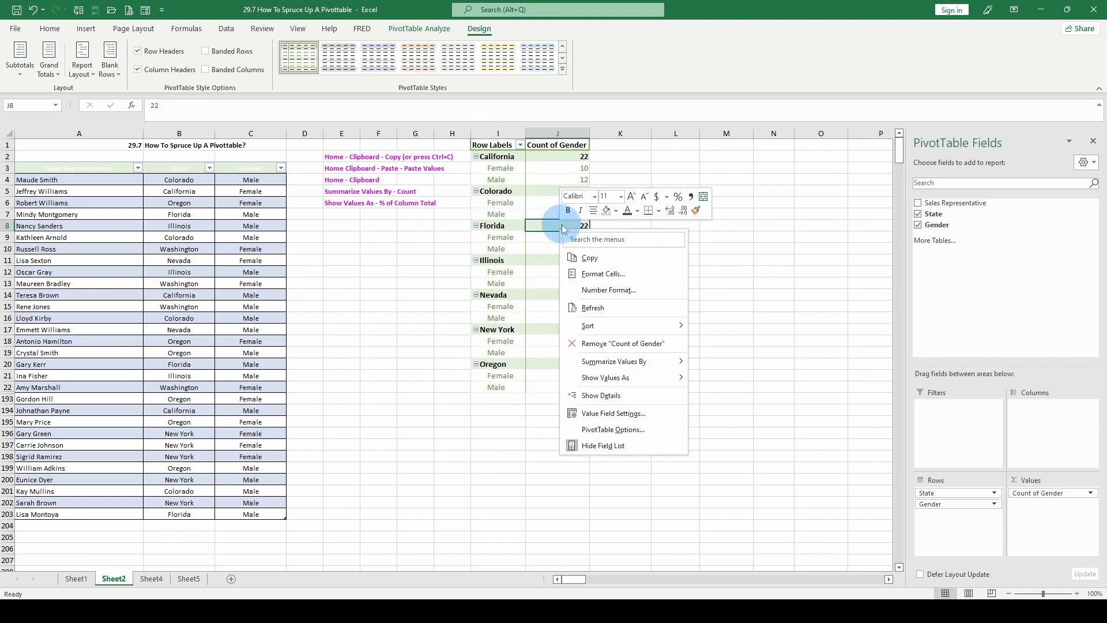
key("Escape")
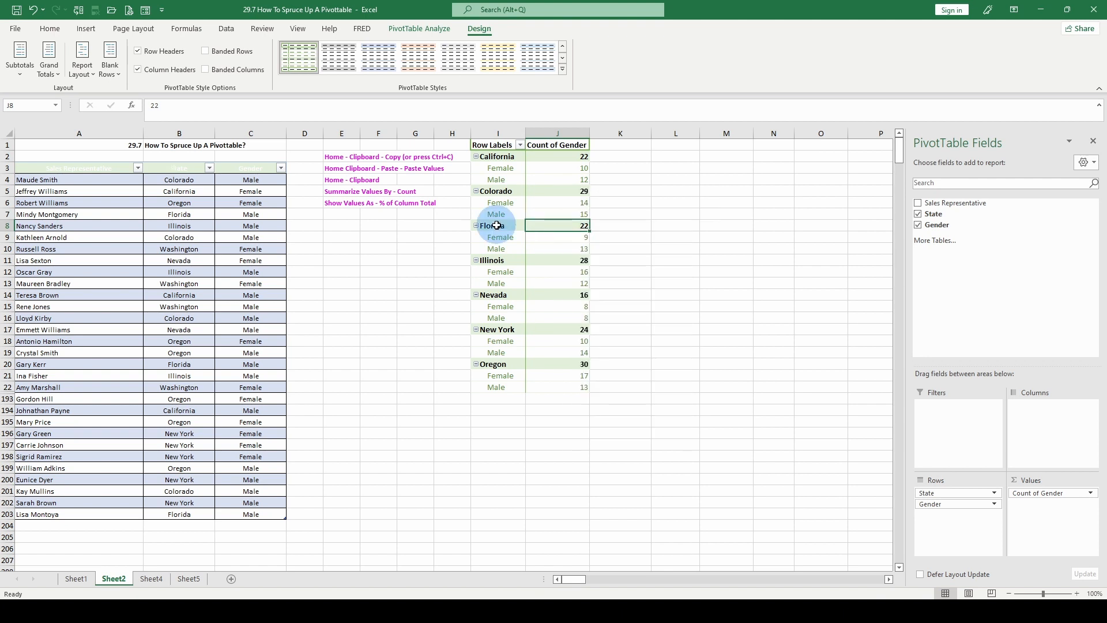
right_click(568, 229)
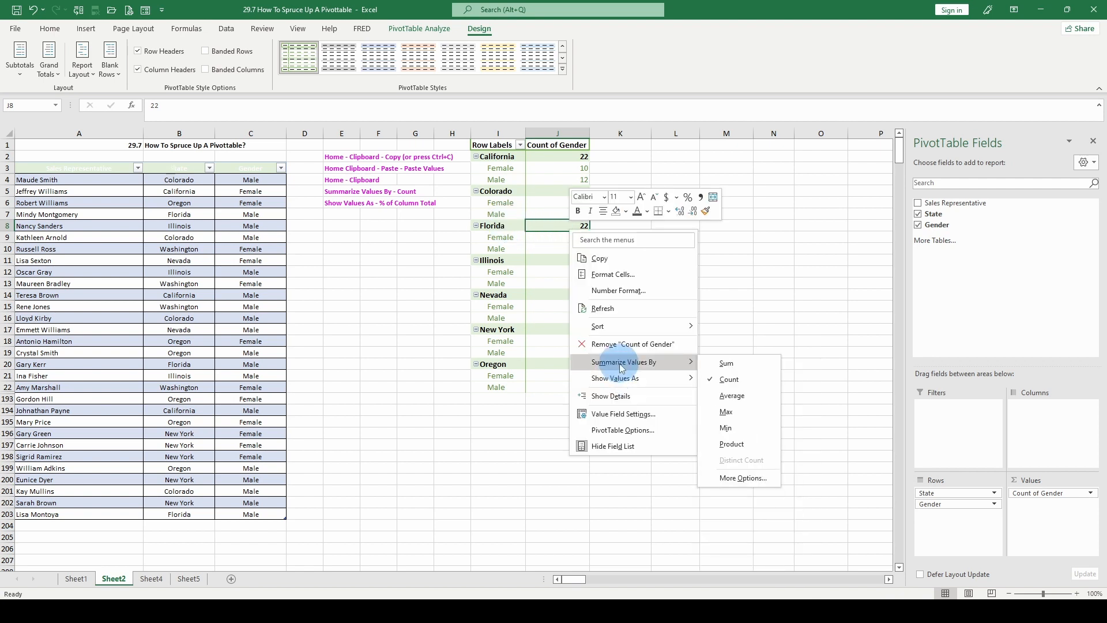
left_click(615, 379)
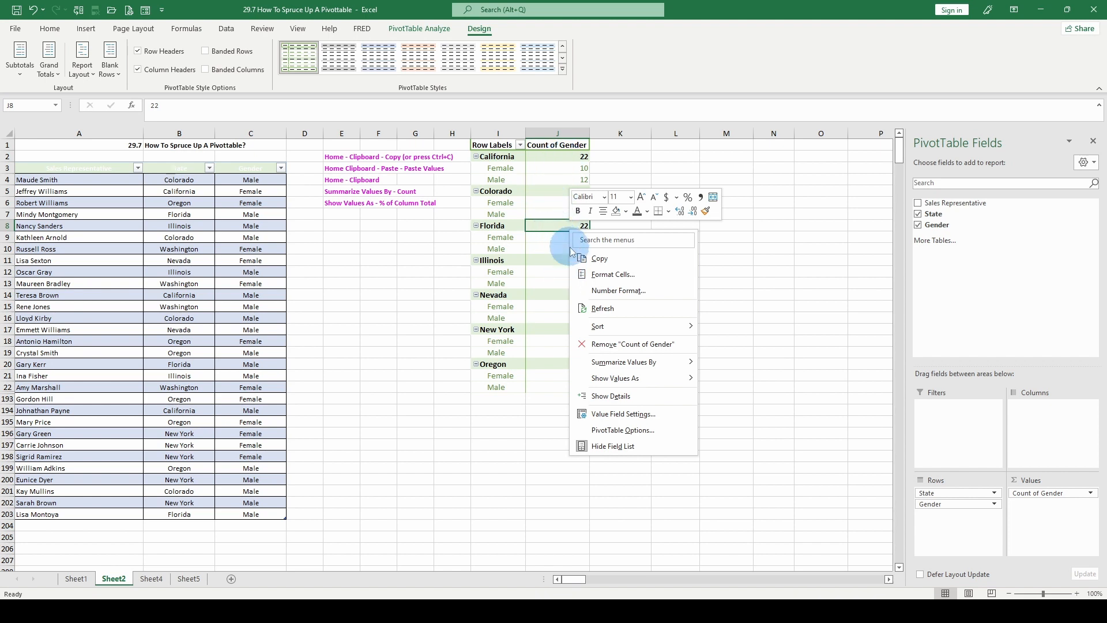
mouse_move(607, 369)
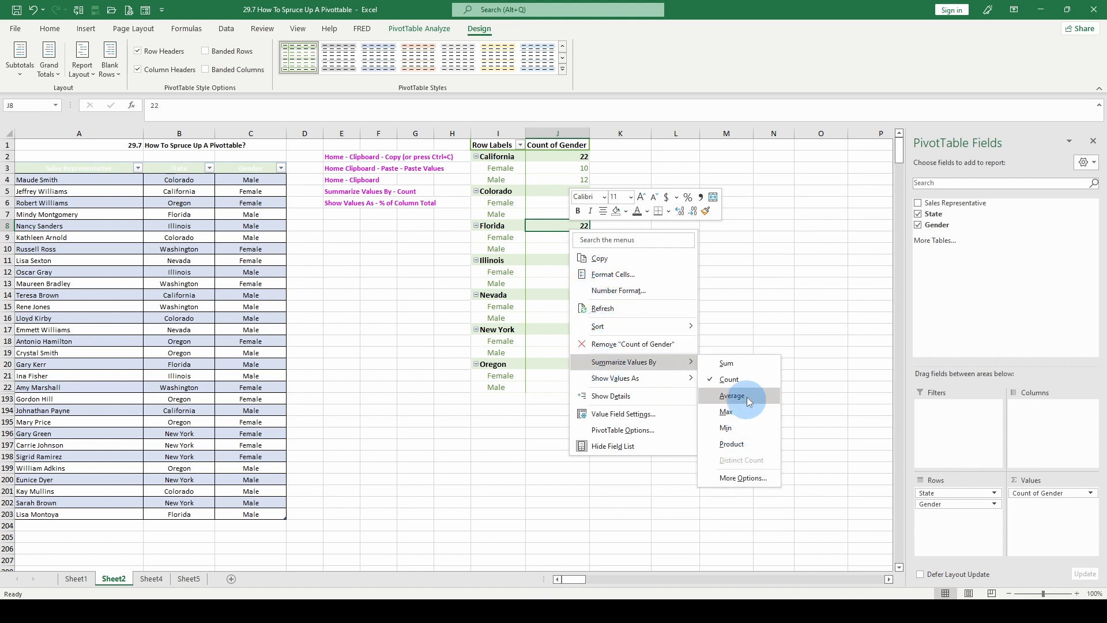
key("Escape")
Try summarizing the pivot table's Gender values by Average, and return them to Count.
right_click(572, 225)
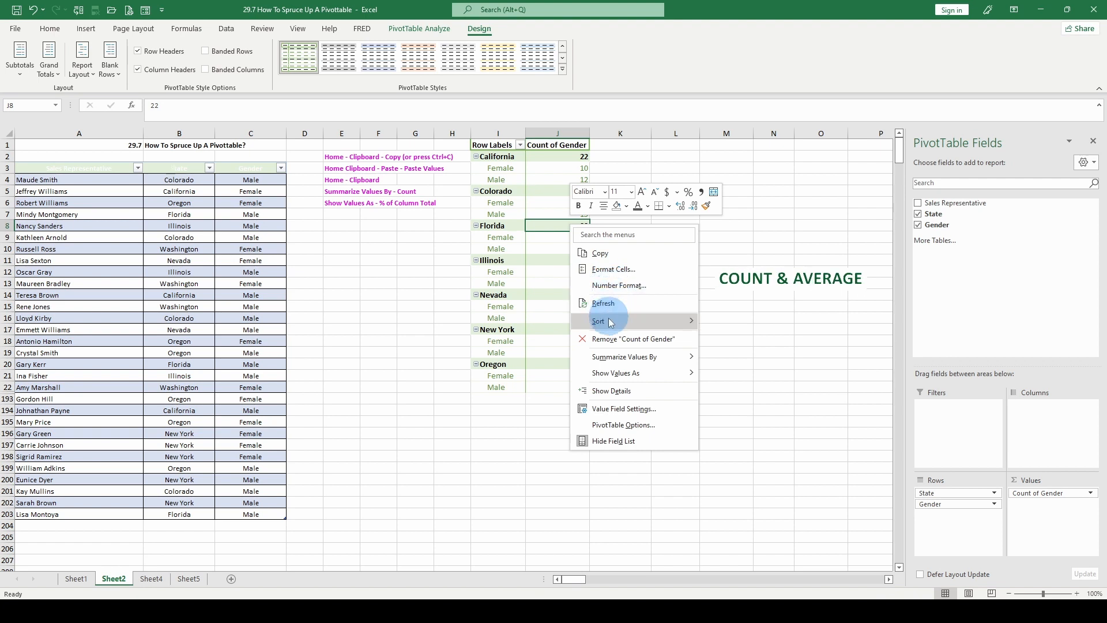
mouse_move(611, 356)
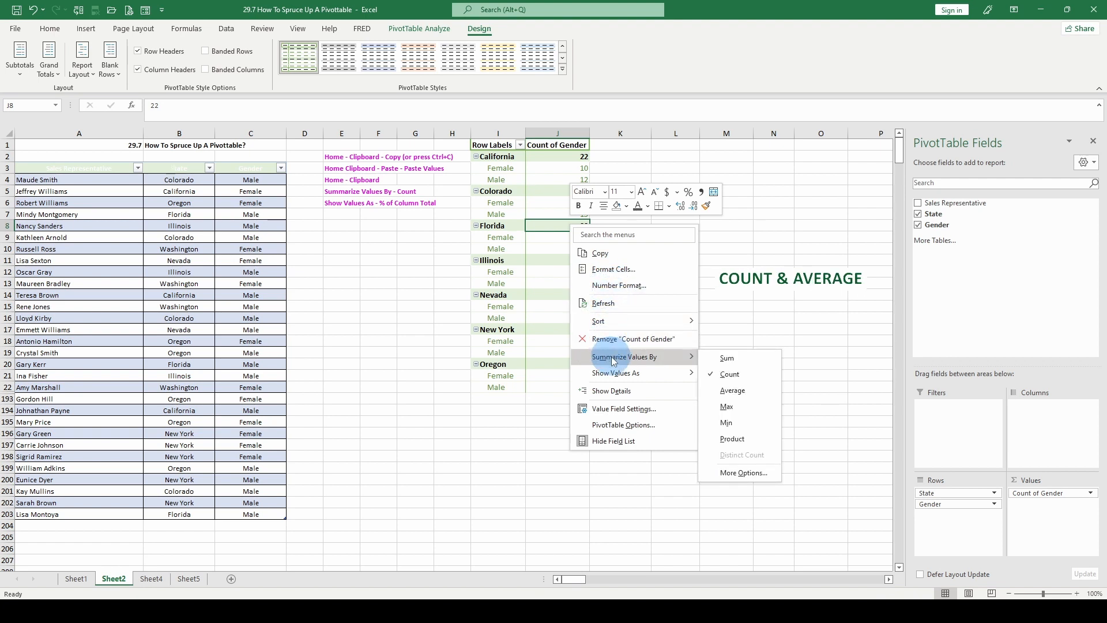
left_click(724, 390)
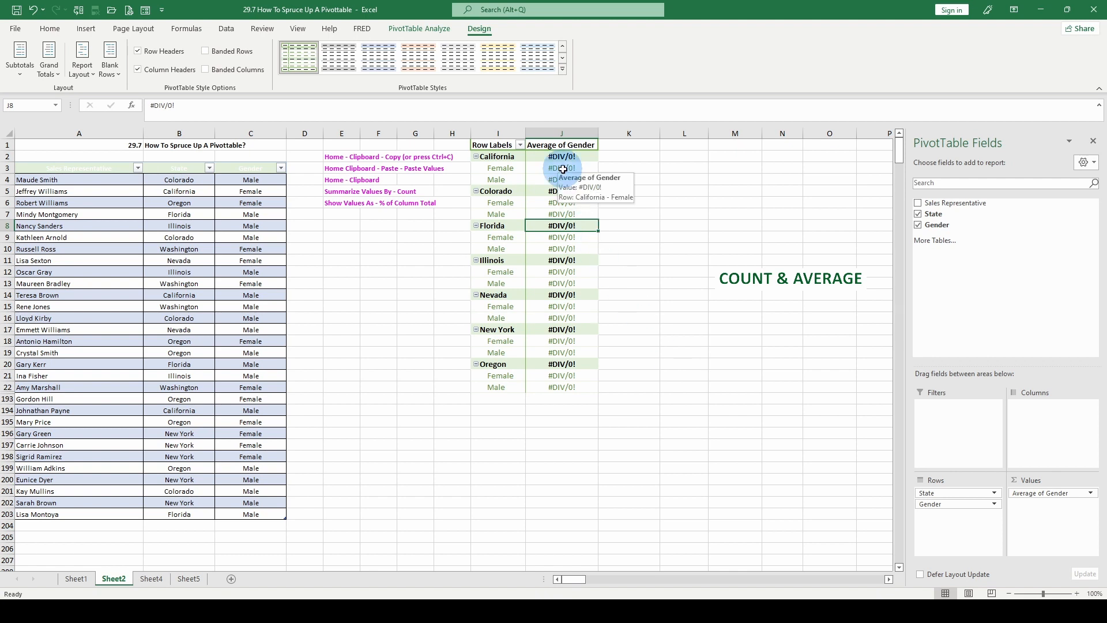
right_click(567, 228)
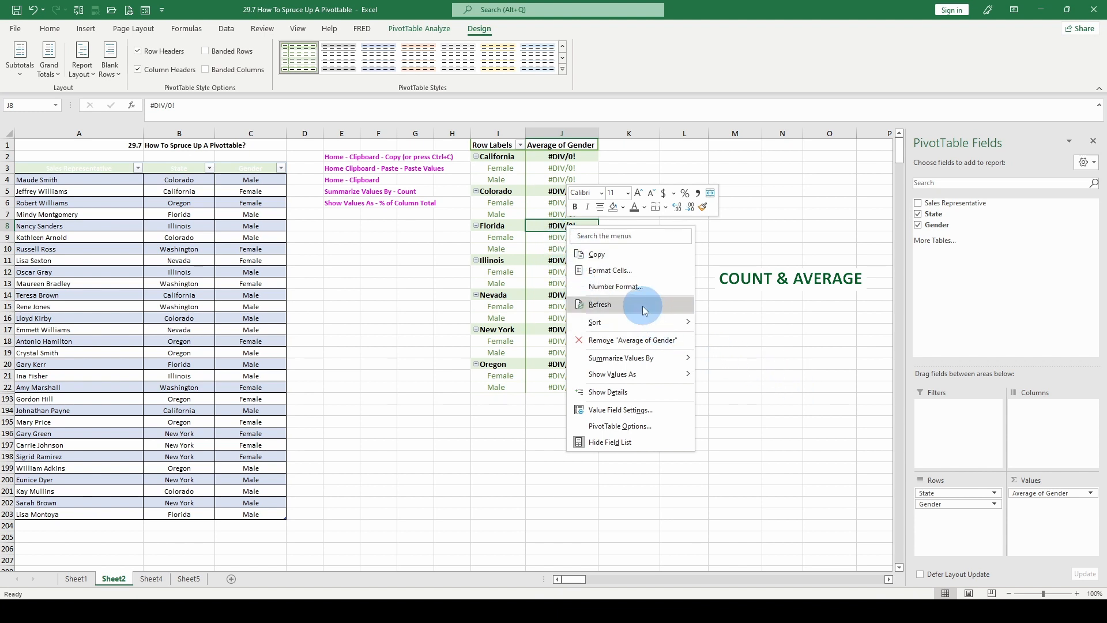
mouse_move(609, 359)
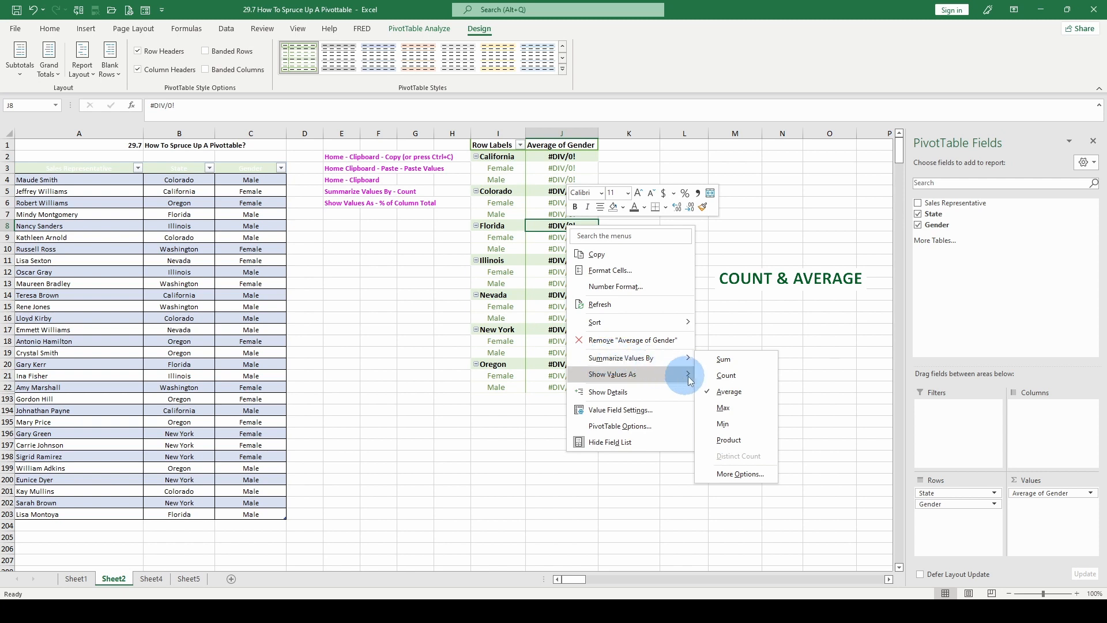
left_click(710, 375)
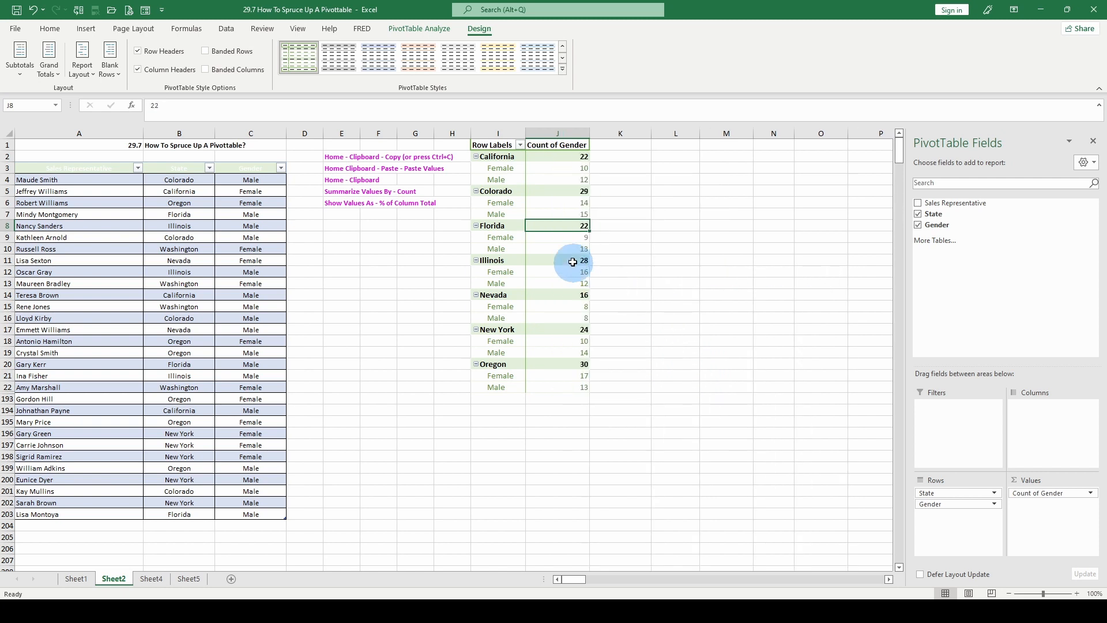
Review the Summarize Values By options for the Florida and Colorado Male counts, leaving them unapplied.
right_click(556, 227)
mouse_move(612, 365)
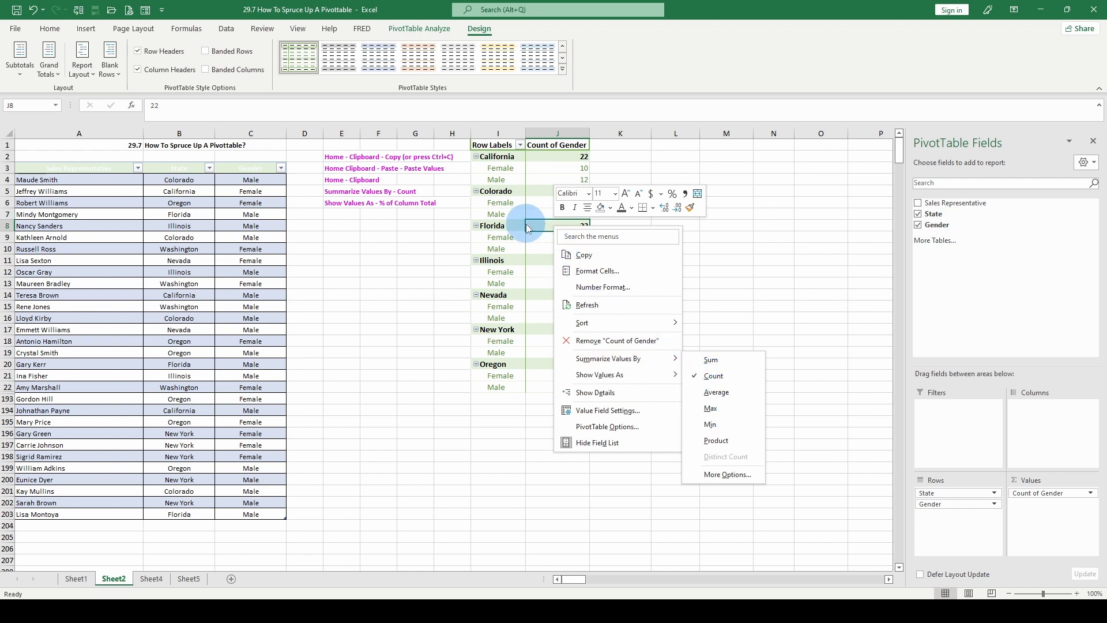
left_click(540, 204)
left_click(540, 204)
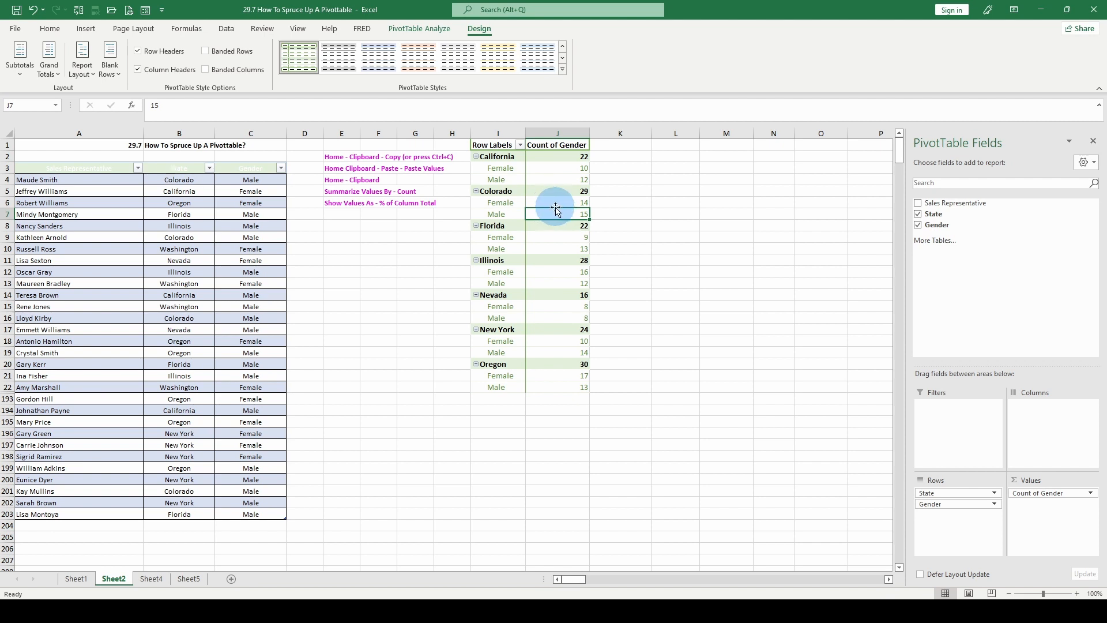
right_click(556, 211)
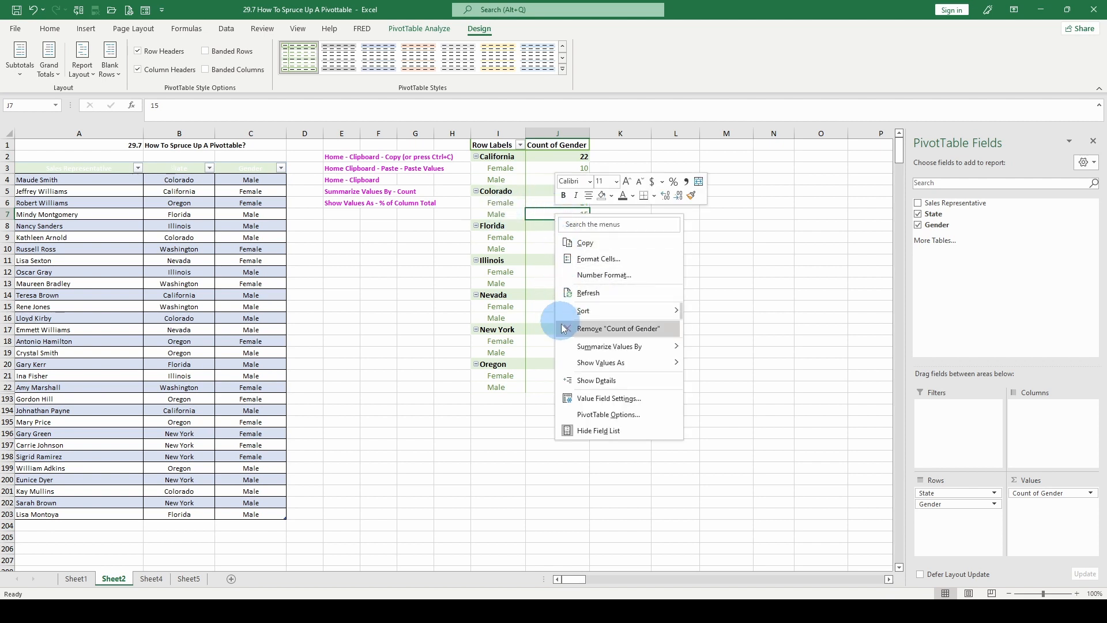
mouse_move(585, 347)
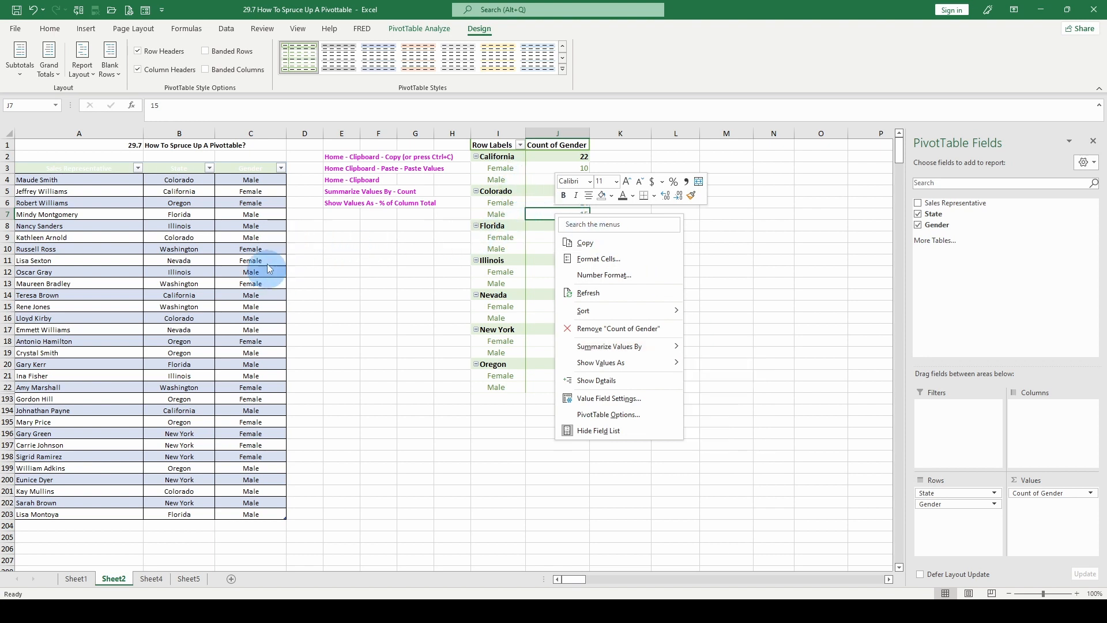
left_click(548, 213)
Sort the State row labels of the Sheet2 pivot table from Z to A.
left_click(552, 236)
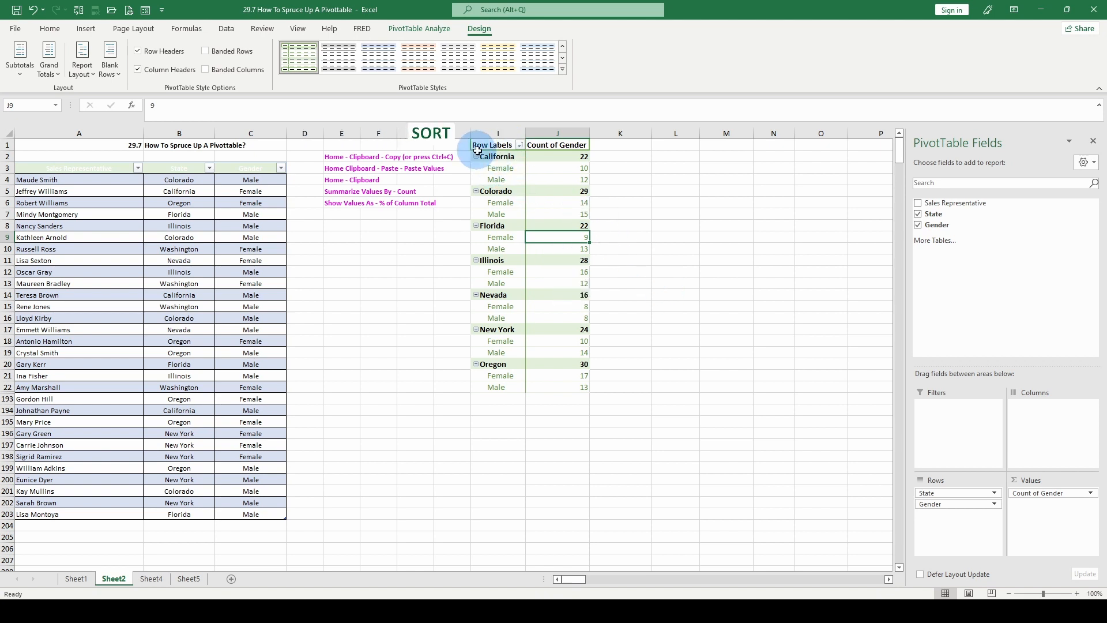
left_click(520, 145)
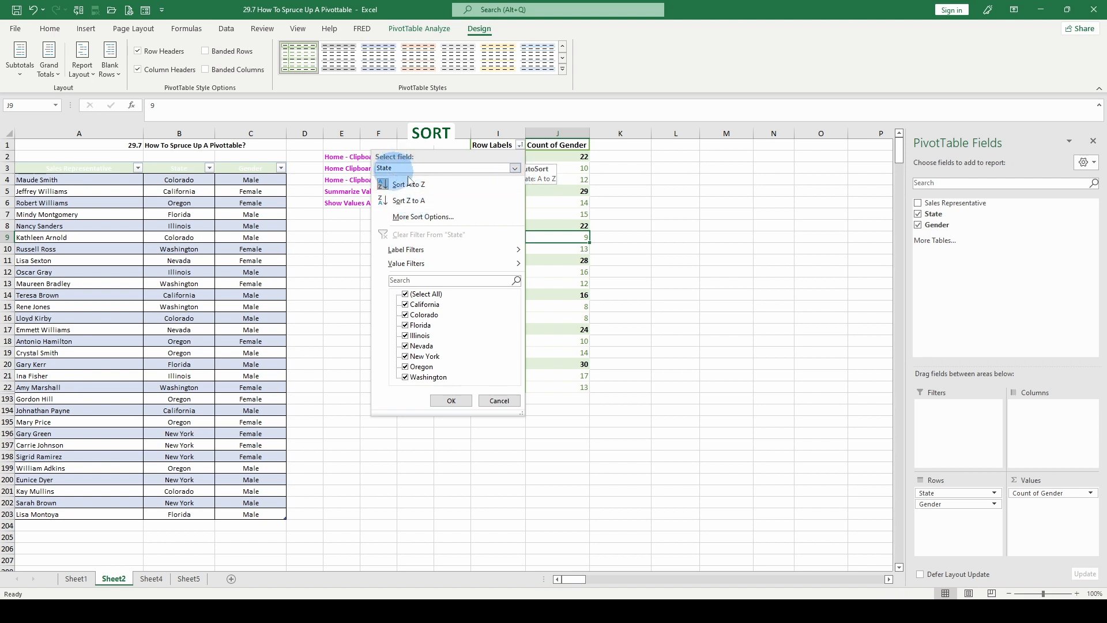
left_click(407, 200)
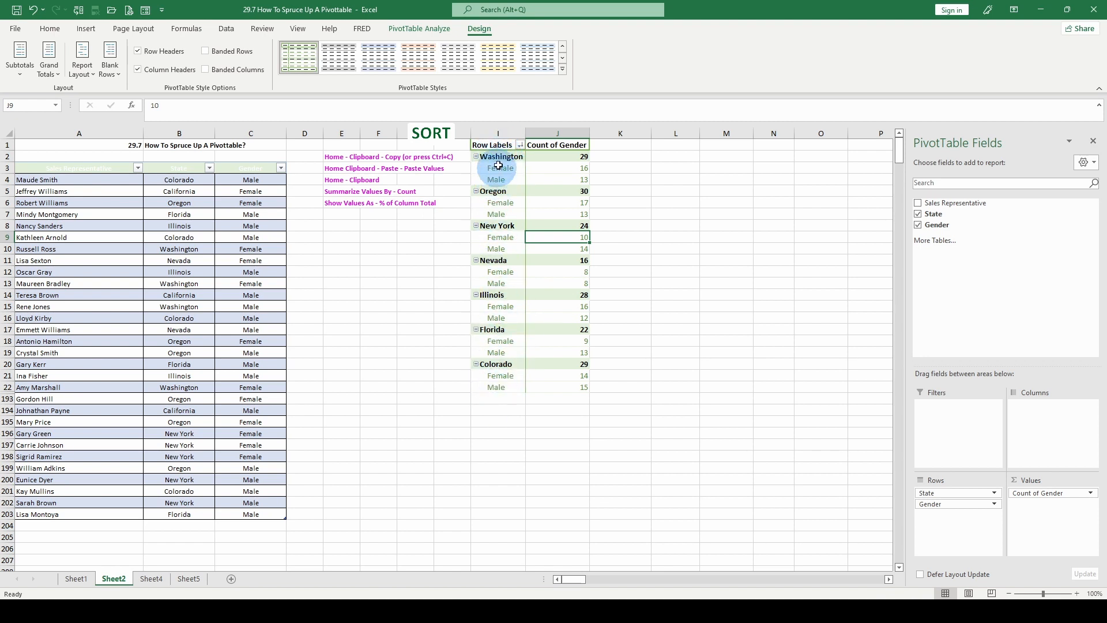
Sort the pivot table's State row labels from A to Z, and view the Gender field's sort and filter options without changing them.
left_click(521, 145)
left_click(399, 185)
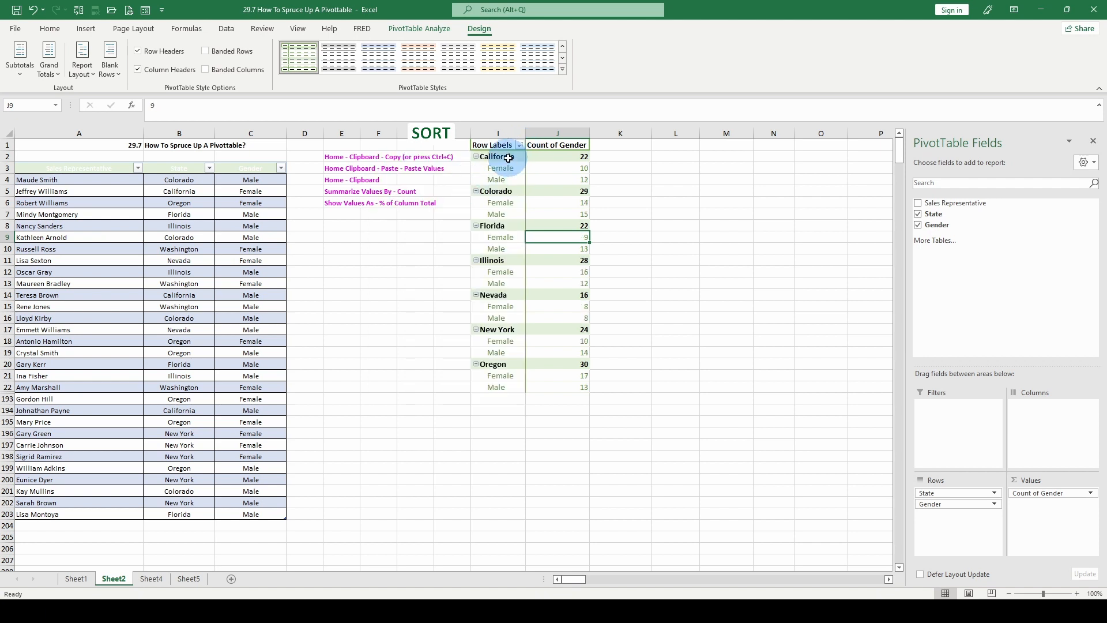
left_click(521, 145)
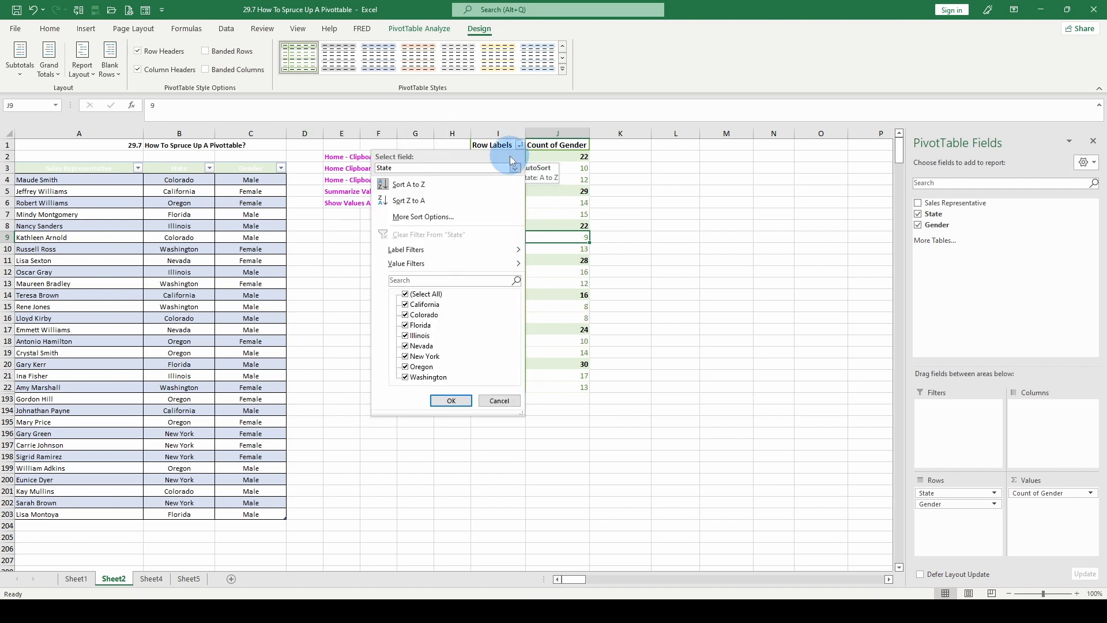
left_click(517, 166)
left_click(485, 186)
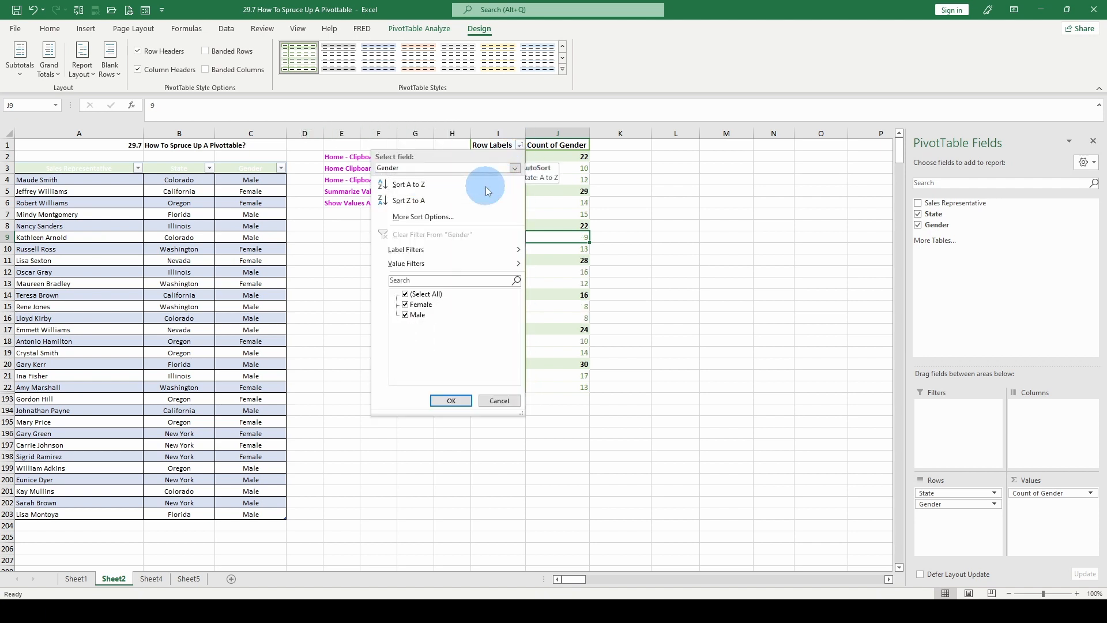
left_click(452, 400)
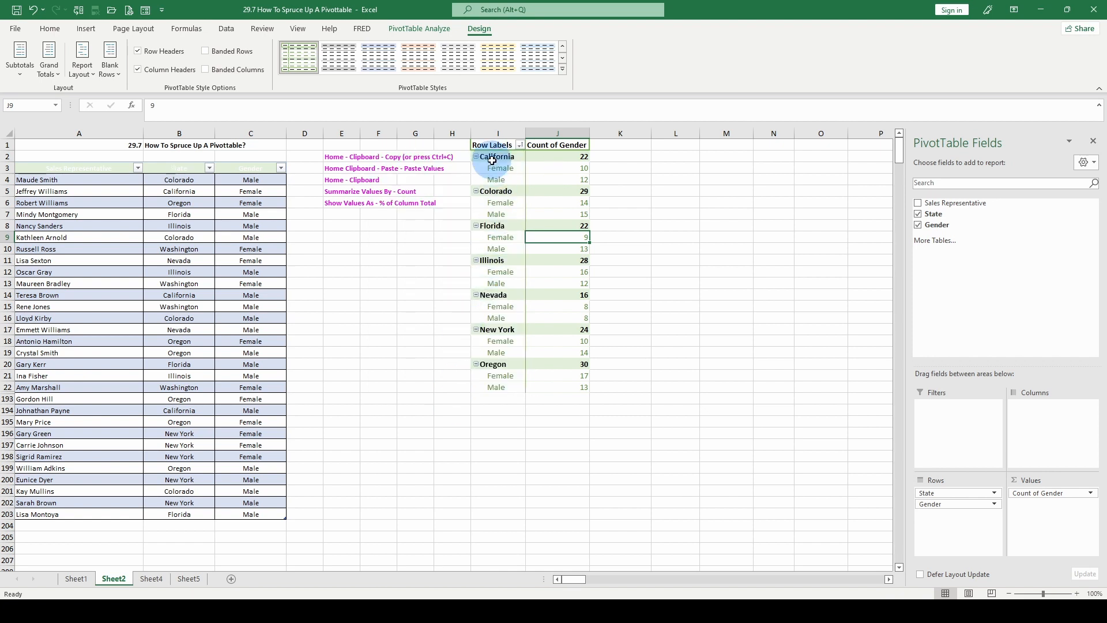
Sort the pivot table's State row labels from Z to A, and sort the Gender labels within each state from Z to A.
left_click(521, 145)
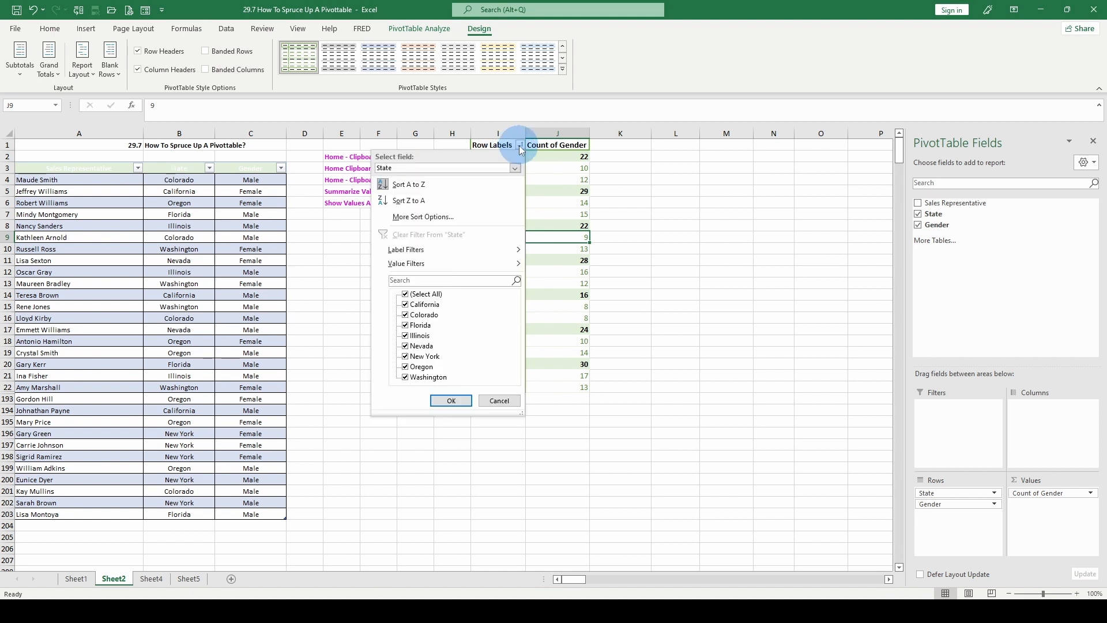
left_click(409, 200)
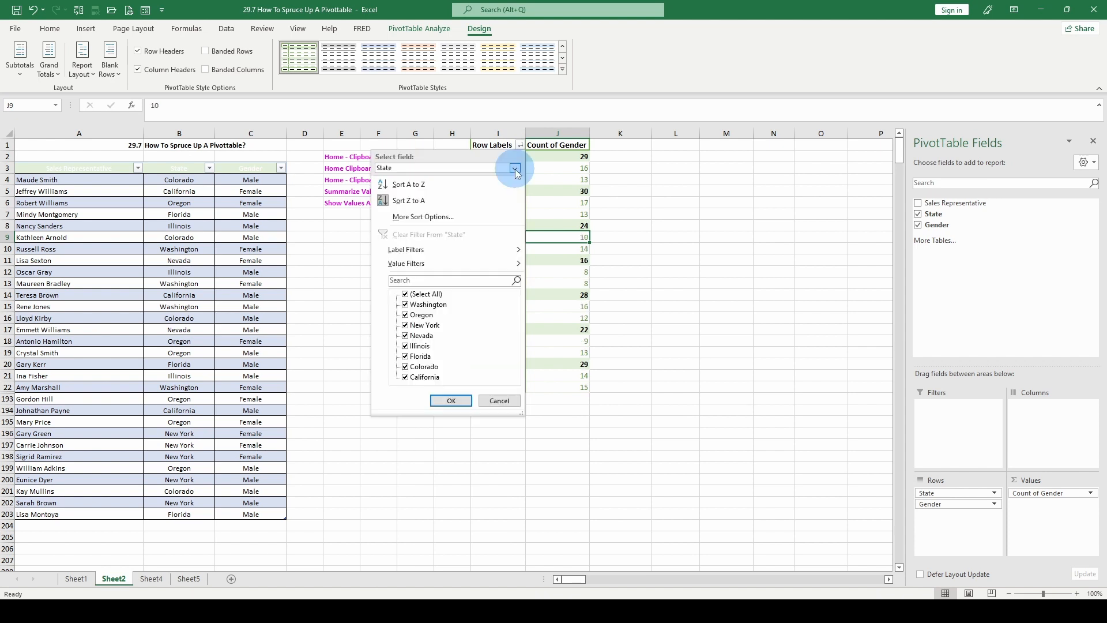
left_click(515, 168)
left_click(493, 189)
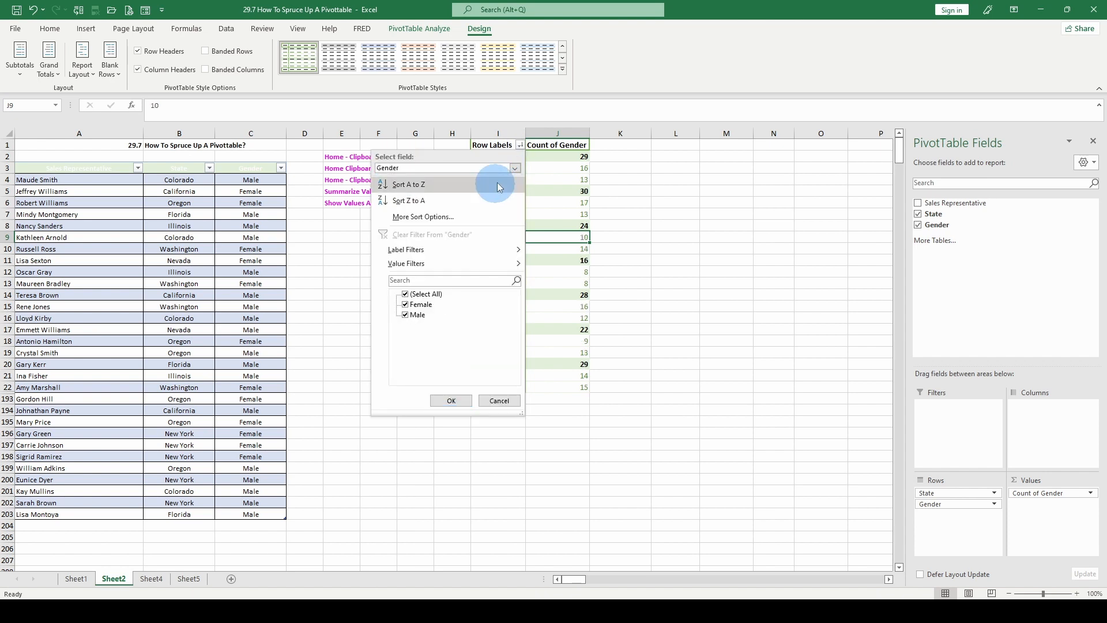
left_click(407, 201)
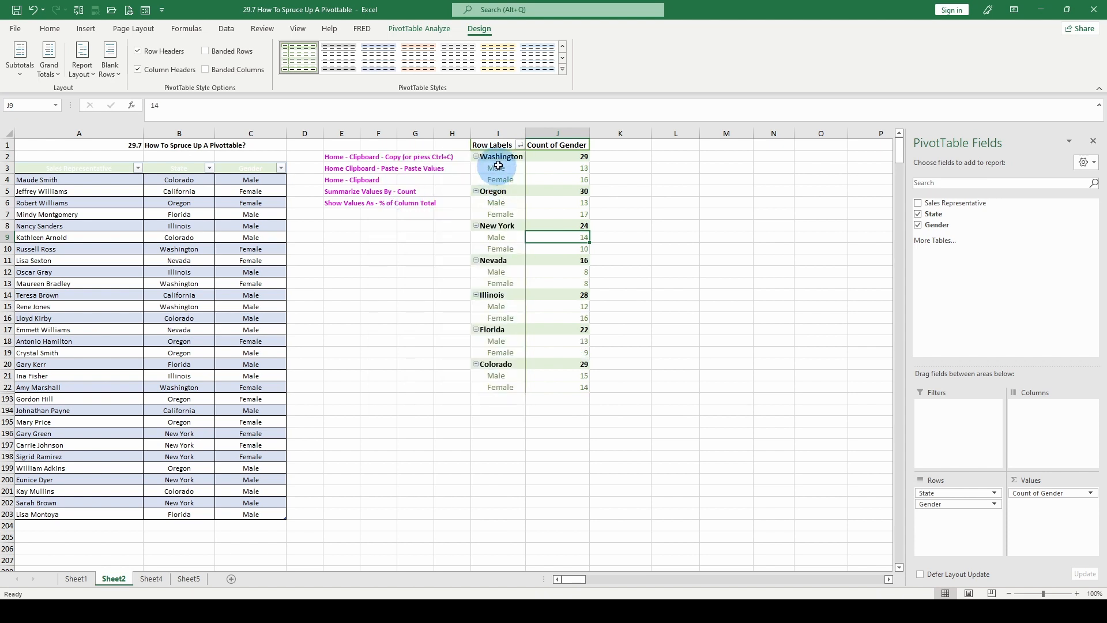
Sort the Gender labels within each state of the pivot table from A to Z.
left_click(521, 146)
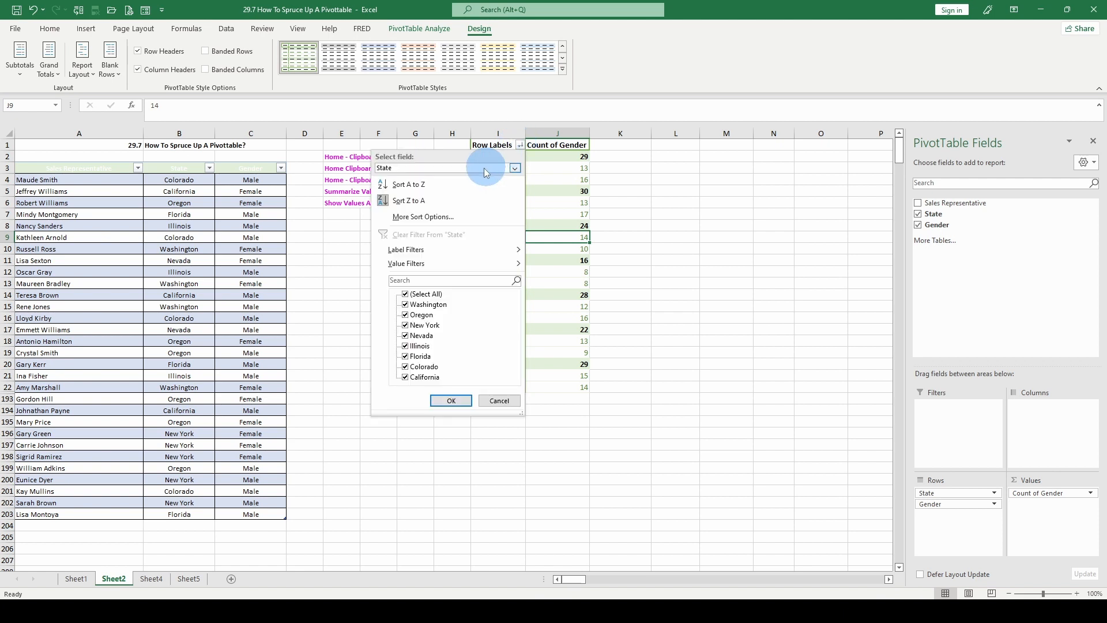
left_click(384, 168)
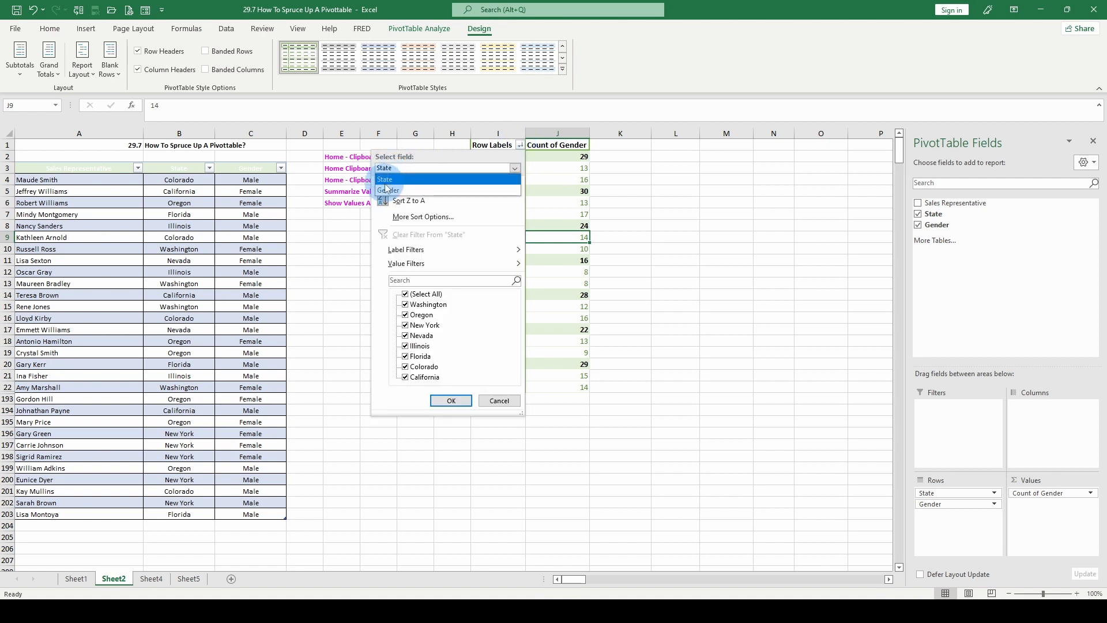
left_click(385, 189)
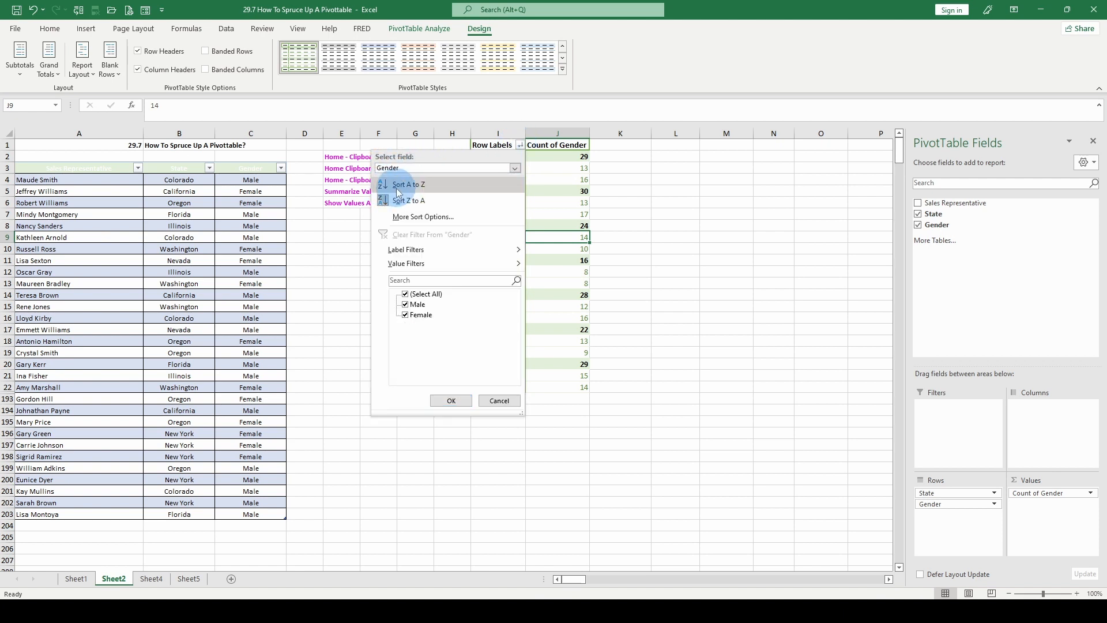
left_click(397, 187)
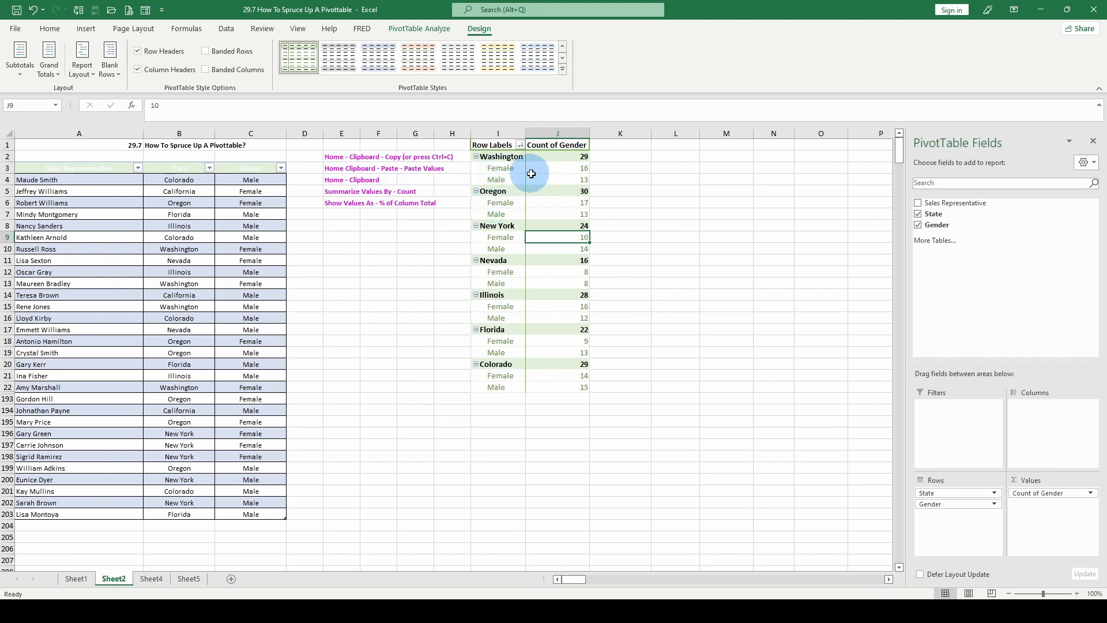
Change the pivot table layout by moving the Gender field from Rows to Columns.
left_click(563, 144)
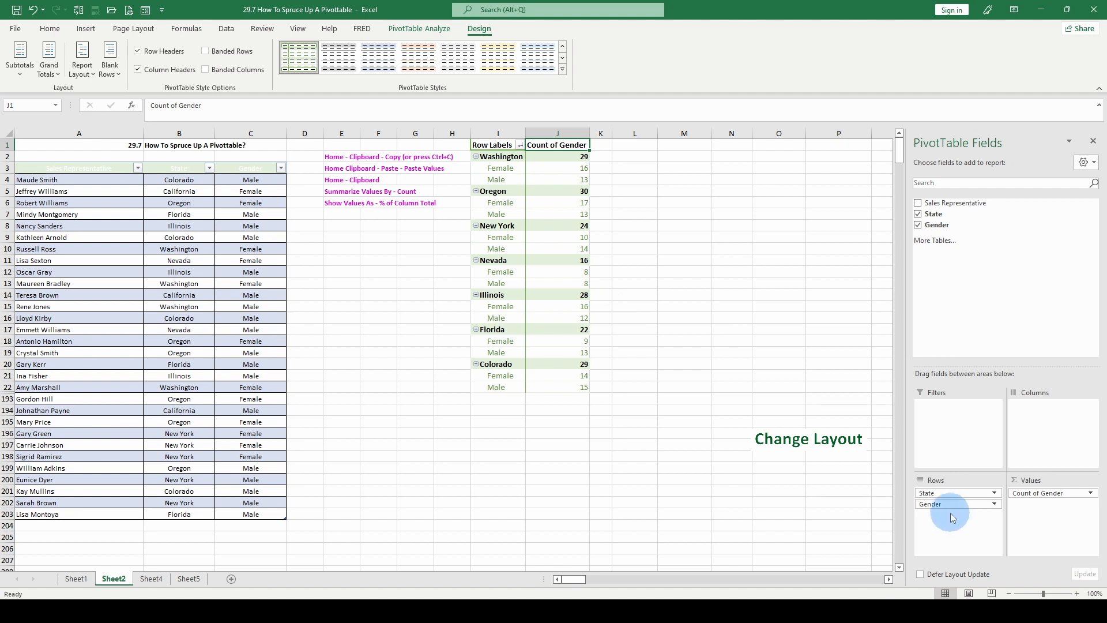
left_click_drag(936, 505, 1052, 415)
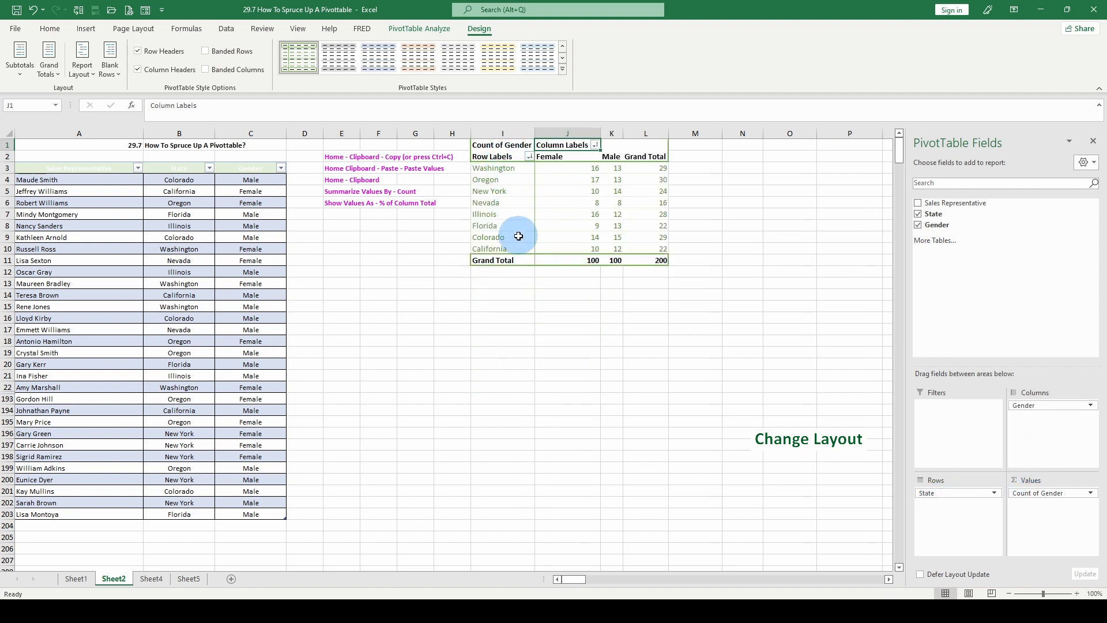